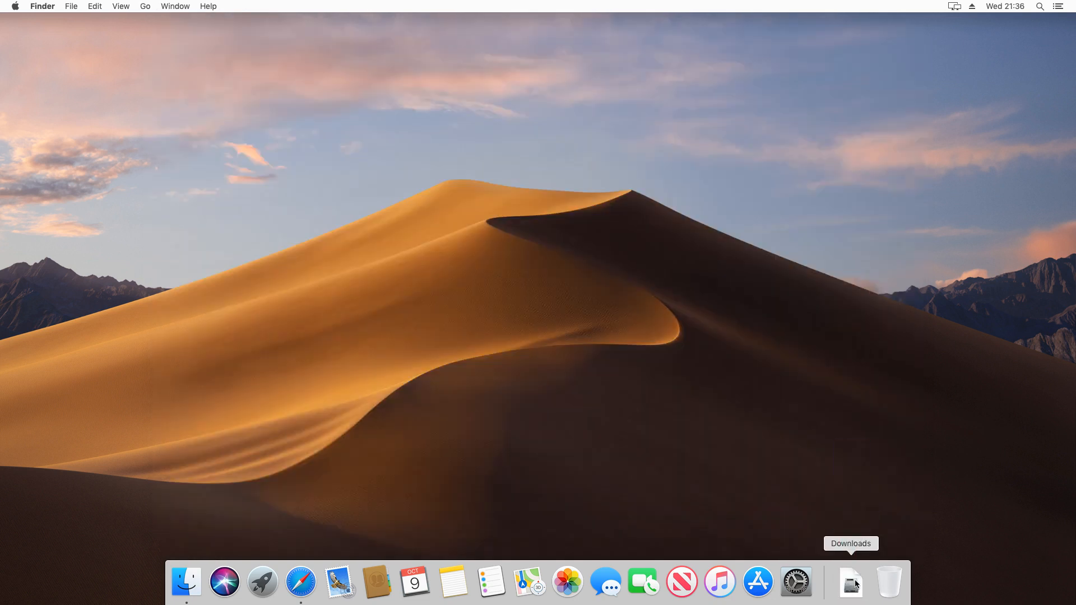
Step: Open macOS Catalina Patcher.dmg from Downloads, try to launch macOS Catalina Patcher, and dismiss the unidentified-developer warning
left_click(855, 583)
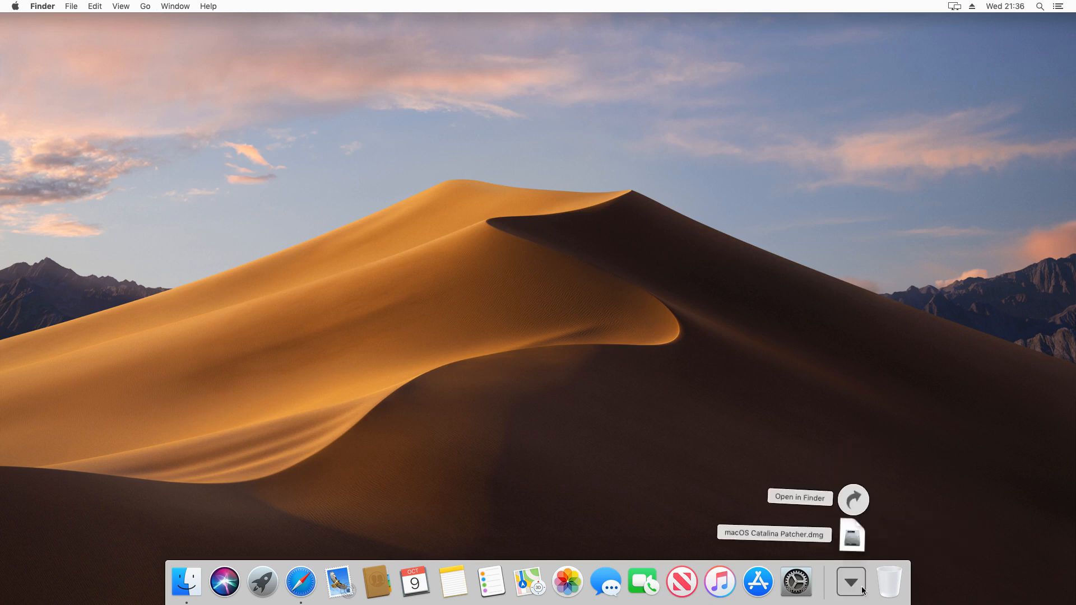
left_click(852, 535)
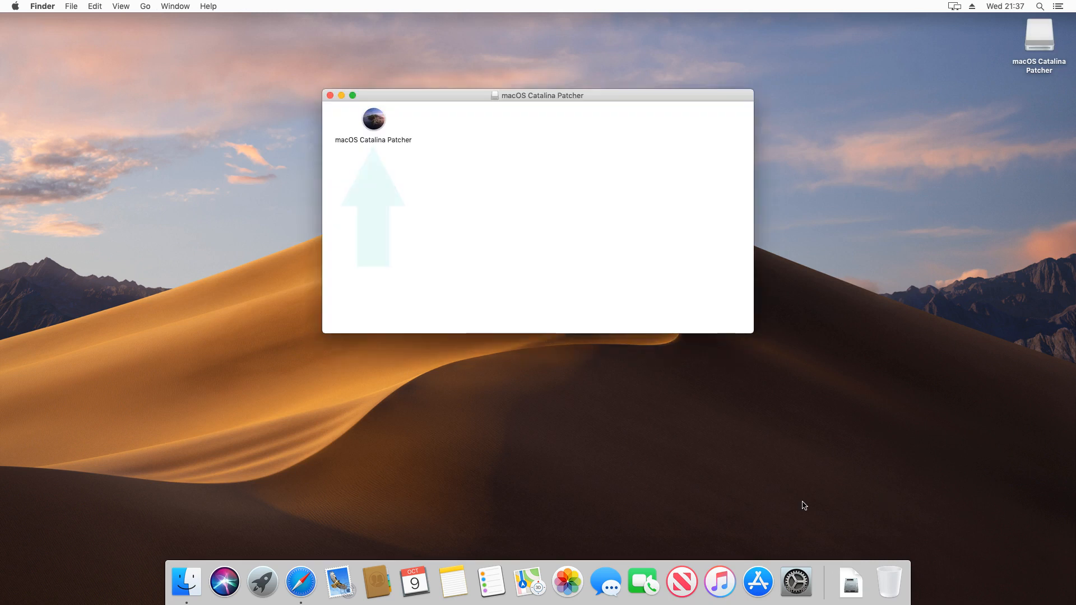
double_click(374, 119)
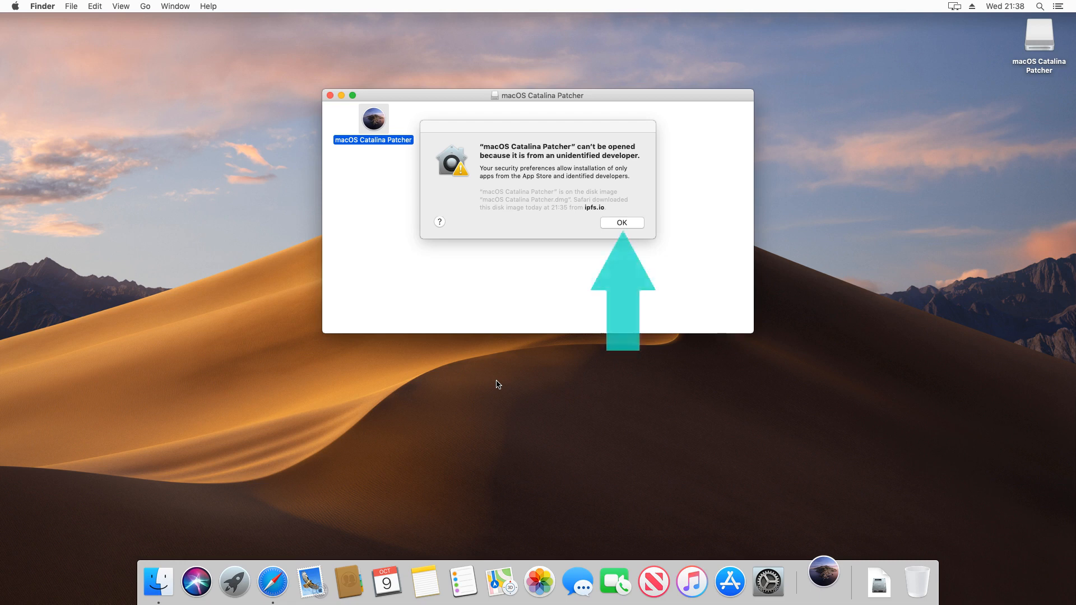
left_click(602, 228)
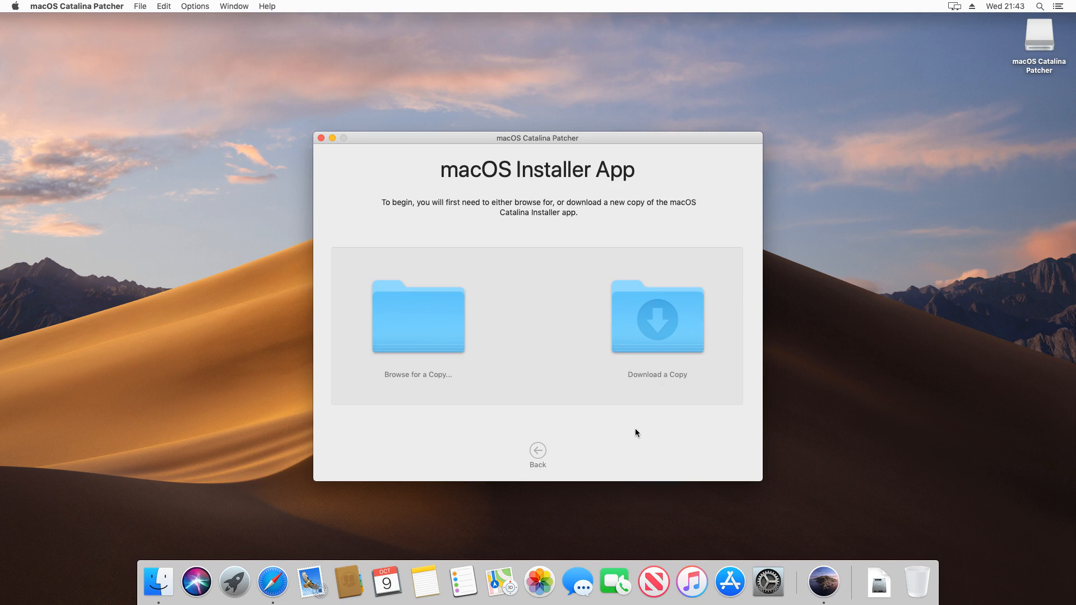
Step: Choose to download a new copy of the macOS Catalina installer and start the download
left_click(674, 340)
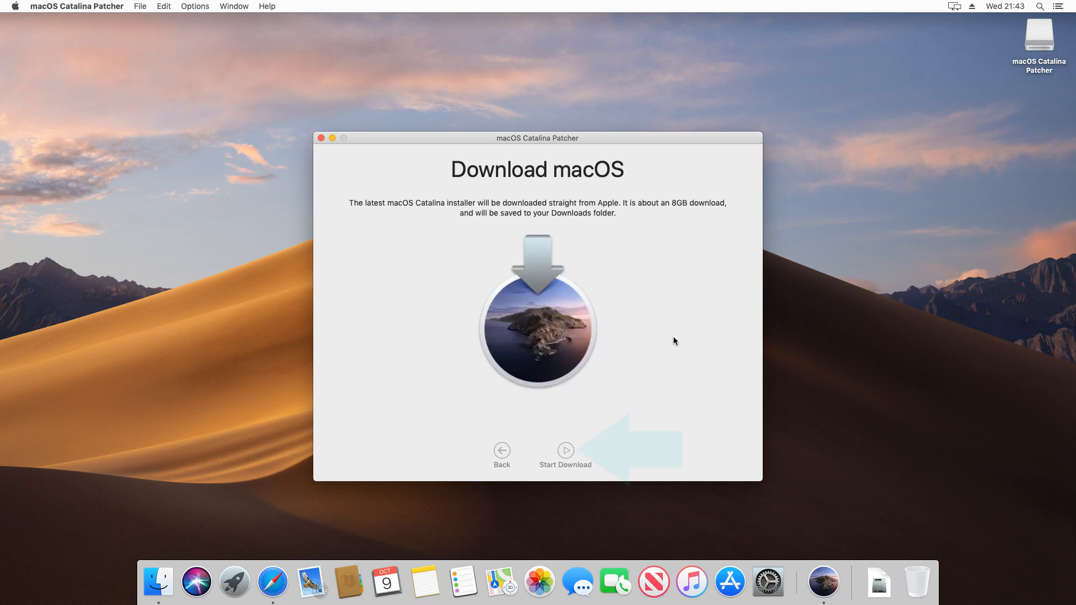
left_click(573, 462)
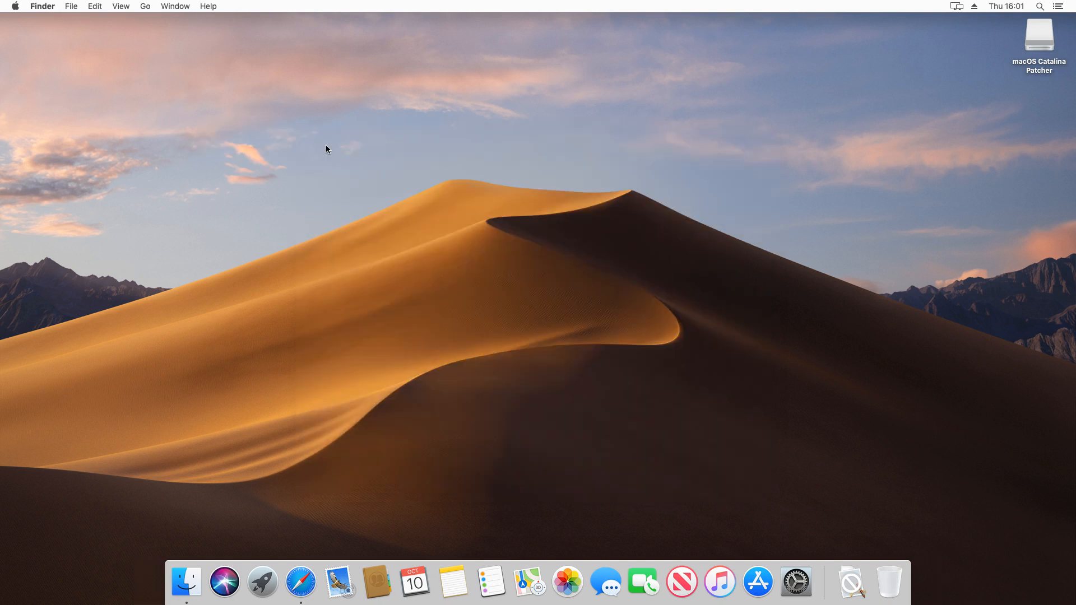
Step: Eject the macOS Catalina Patcher disk image and move macOS Catalina Patcher.dmg to the Trash
right_click(1038, 47)
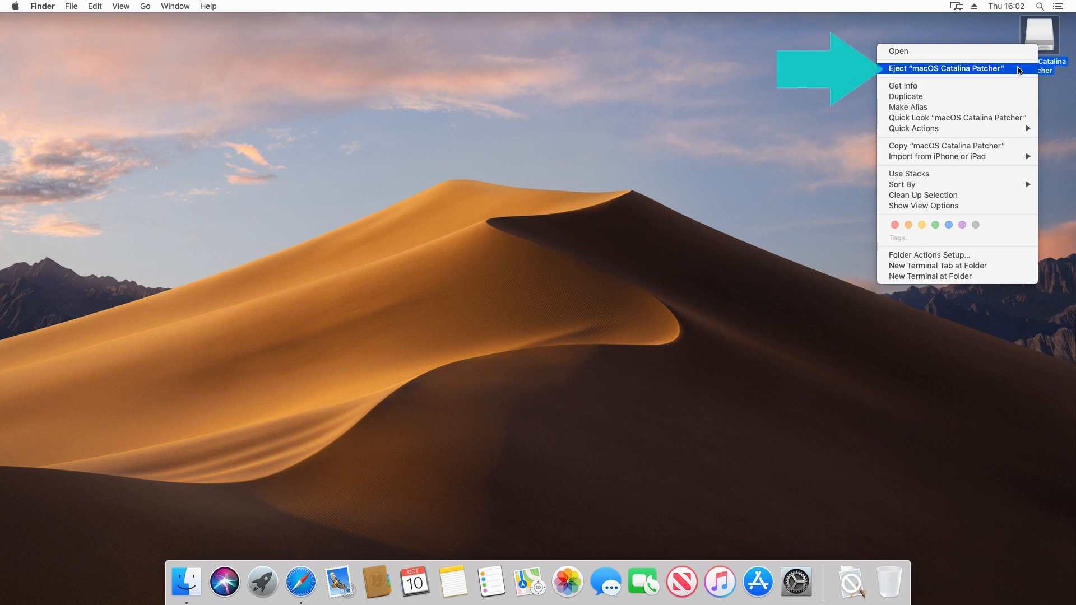
left_click(1018, 68)
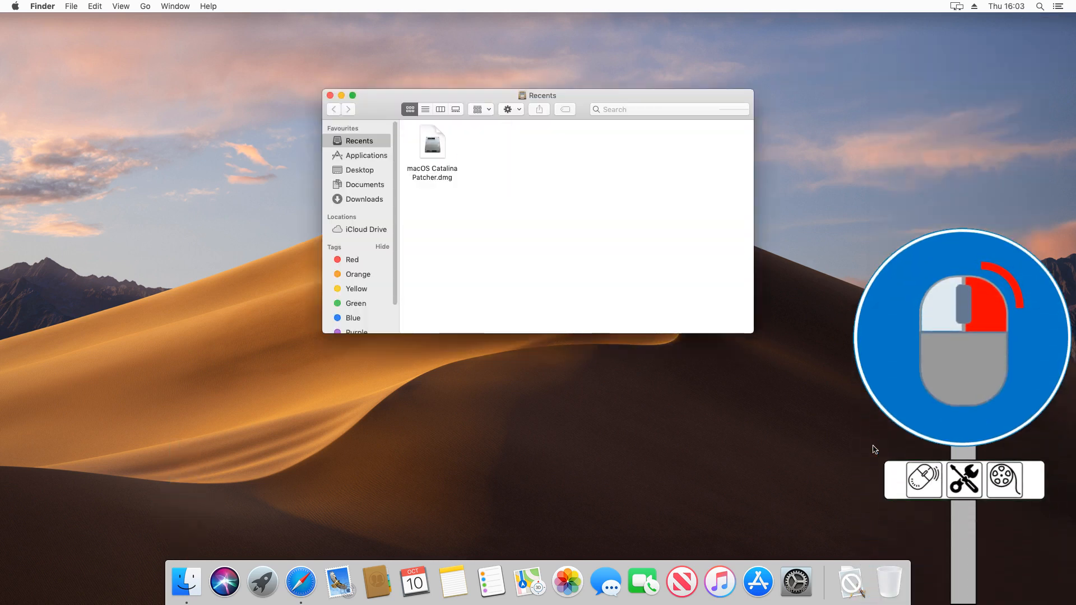
left_click(432, 169)
right_click(443, 163)
left_click(476, 214)
Step: Permanently erase all items in the Trash
right_click(891, 580)
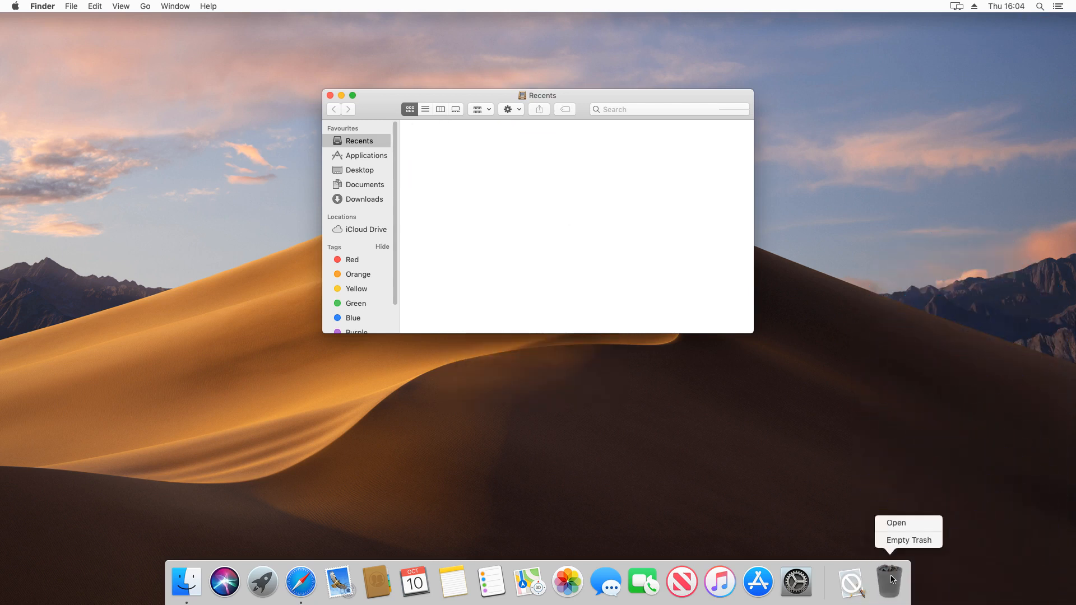
left_click(900, 540)
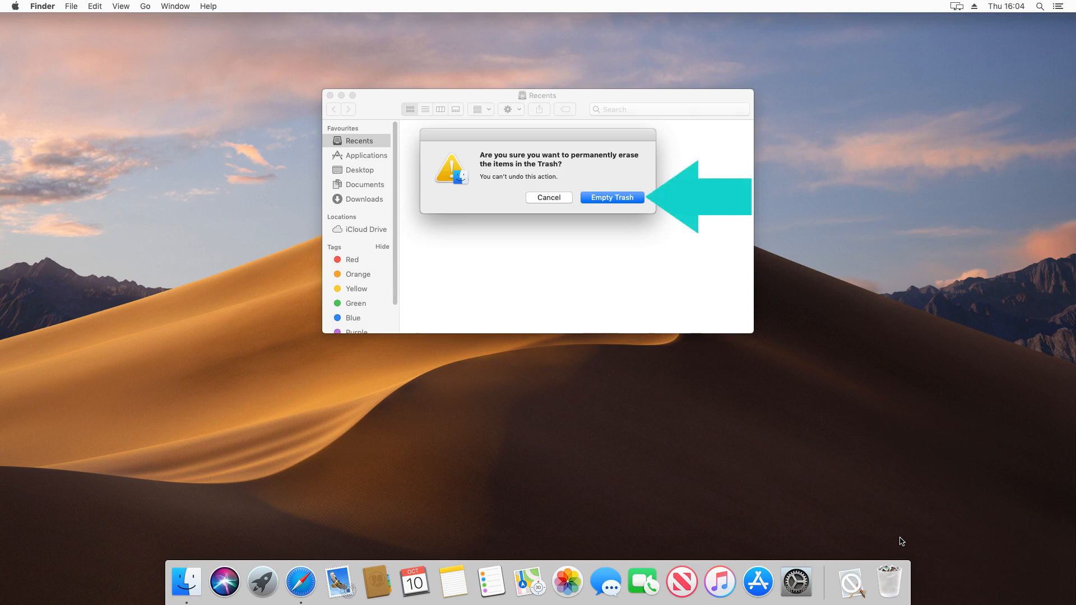
left_click(613, 199)
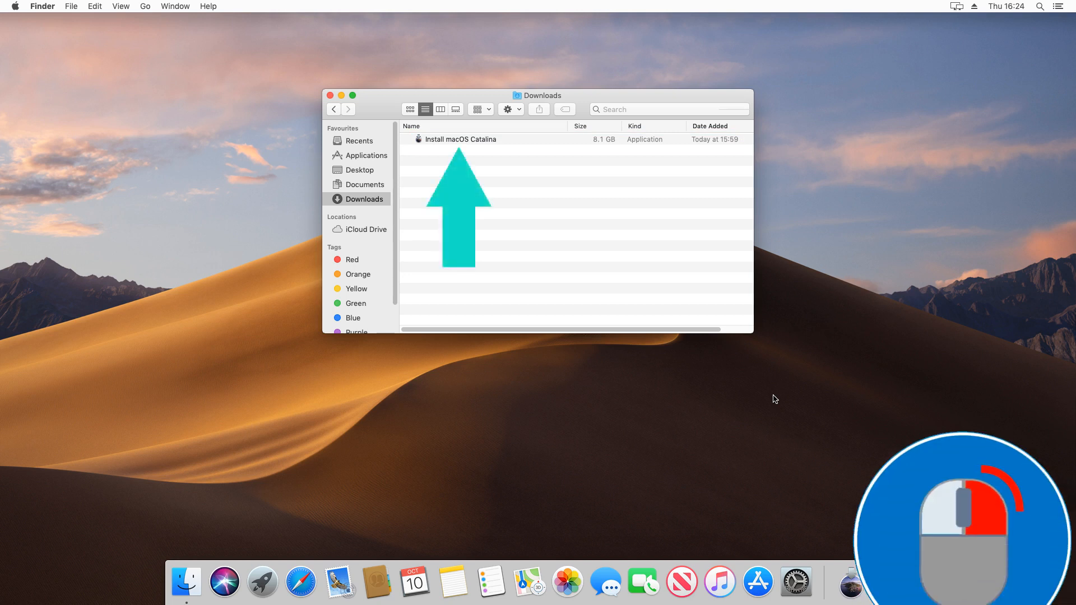
Step: Copy the Install macOS Catalina app from Downloads into the Applications folder
right_click(467, 140)
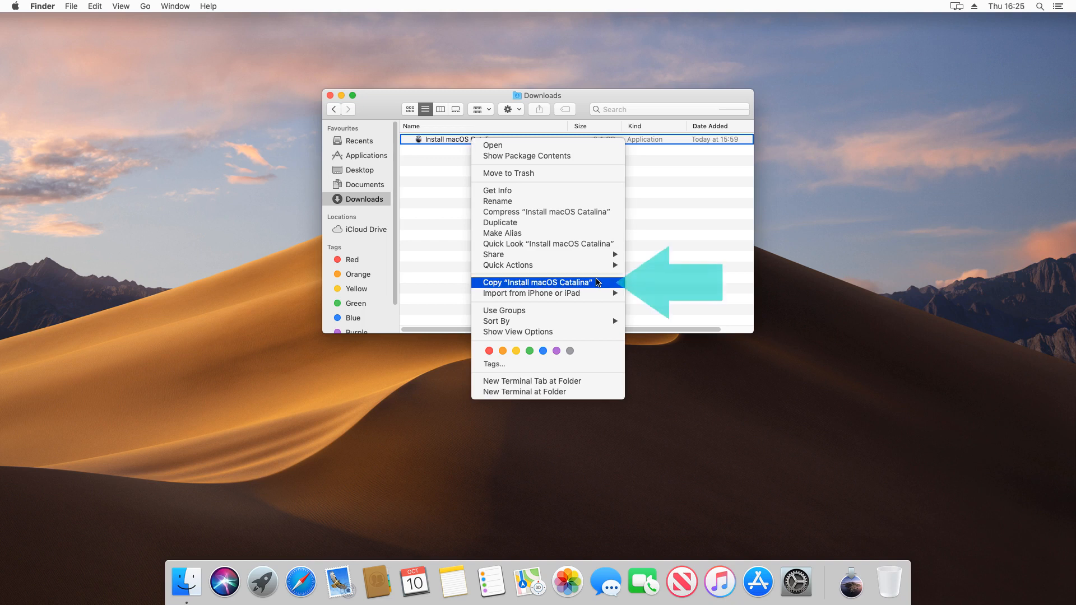
left_click(597, 282)
left_click(370, 158)
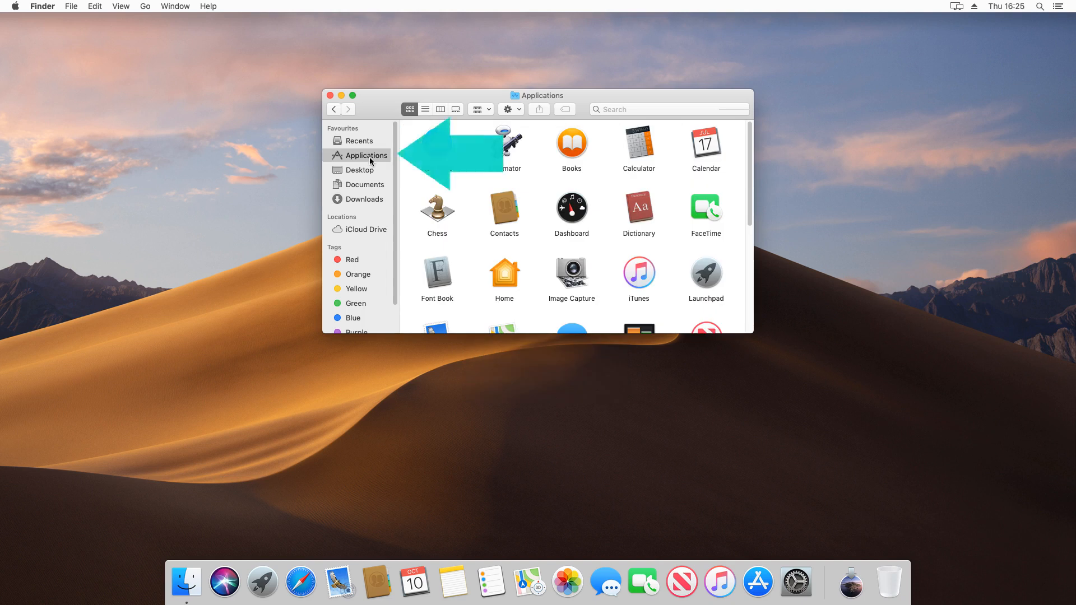
right_click(670, 296)
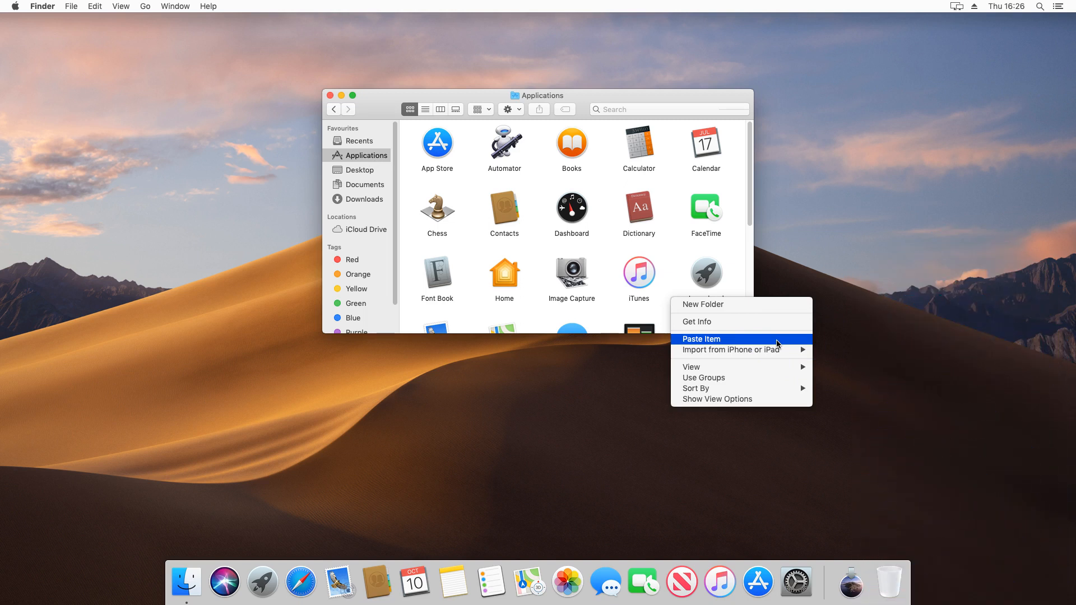
left_click(776, 340)
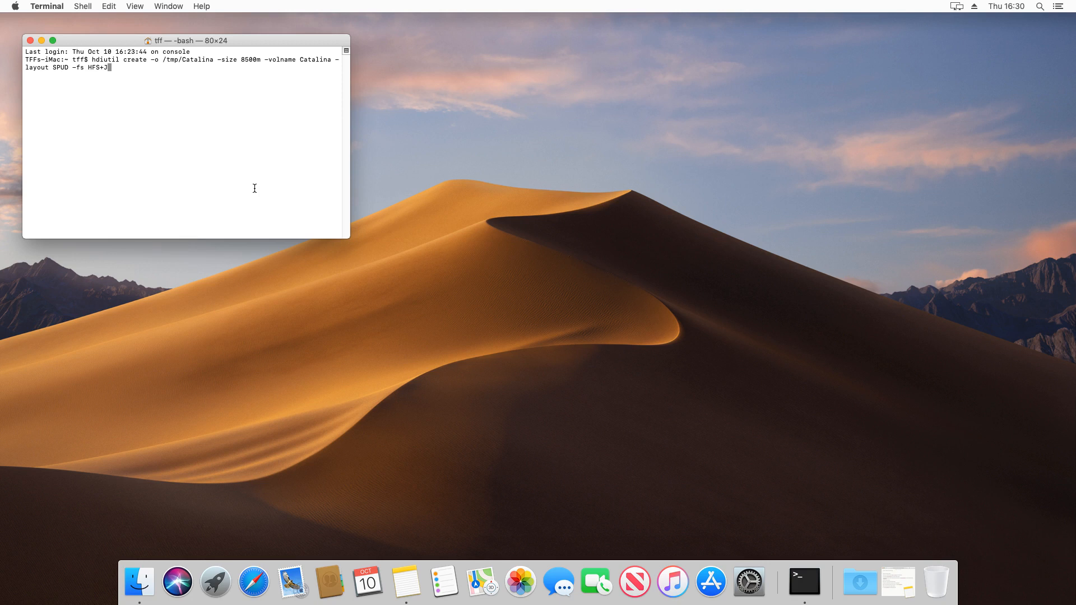
Step: In Terminal, create the 8500m HFS+J disk image /tmp/Catalina with SPUD layout and attach it unverified at /Volumes/Catalina
key("Return")
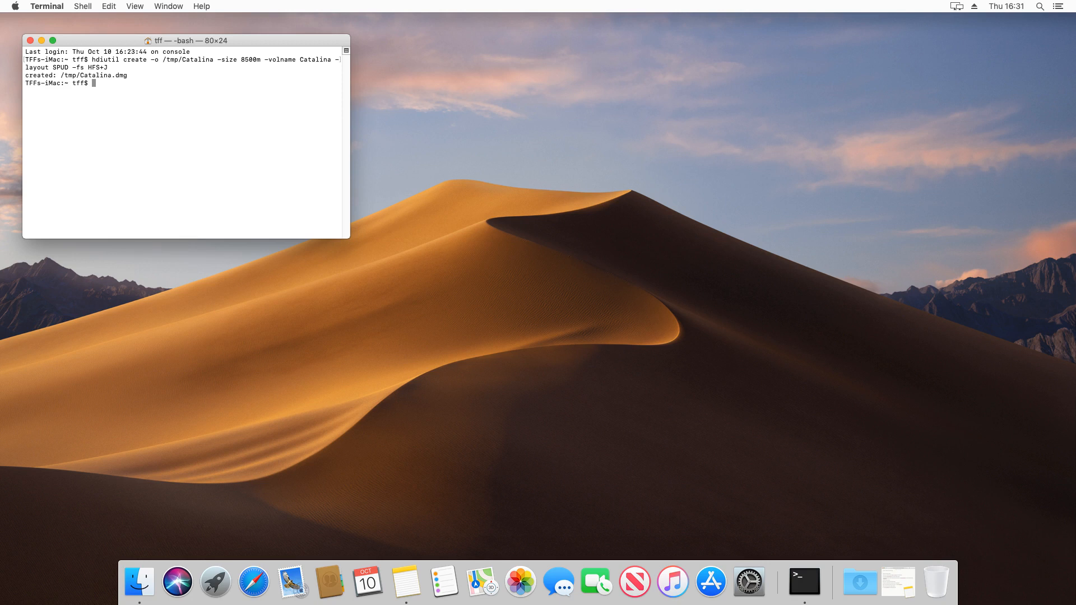
type("hdiutil attach /tmp/Catalina.dmg -noverify -mountpoint /Volumes/Catalina")
key("Return")
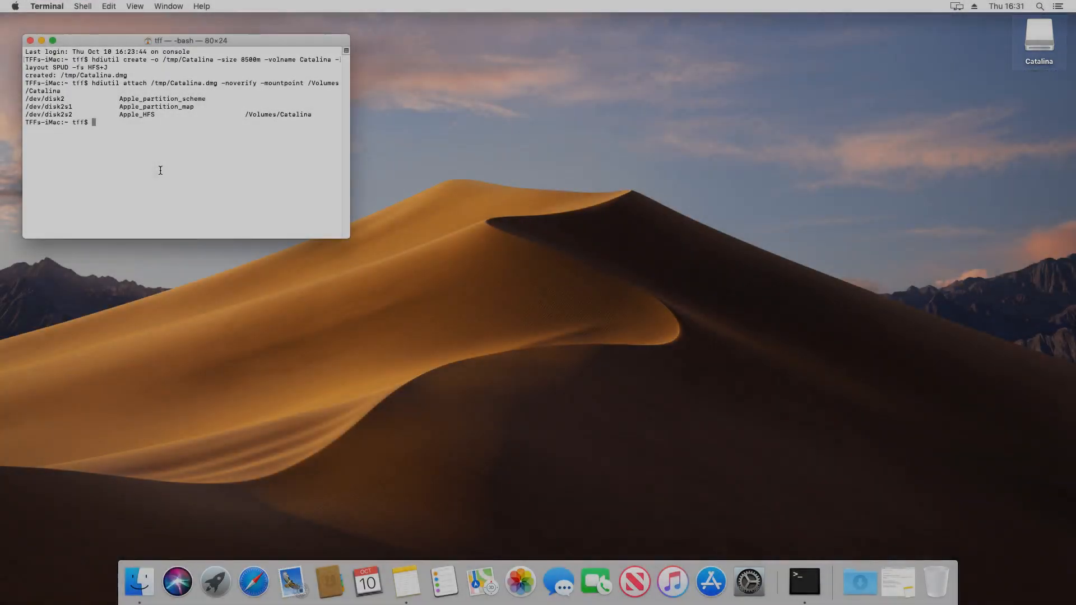
Step: Run the Catalina installer's createinstallmedia with sudo on /Volumes/Catalina using --nointeraction, entering the account password
type("sudo /Applications/Install\\ macOS\\ Catalina.app/Contents/Resources/createinstallmedia --volume /Volumes/Catalina --nointeraction")
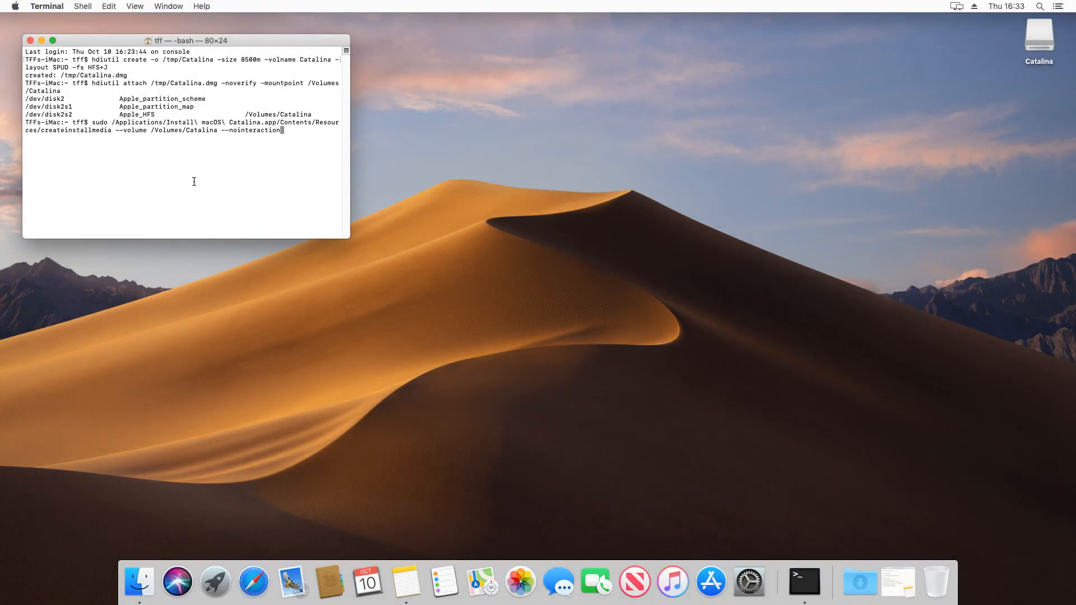
key("Return")
key("Return")
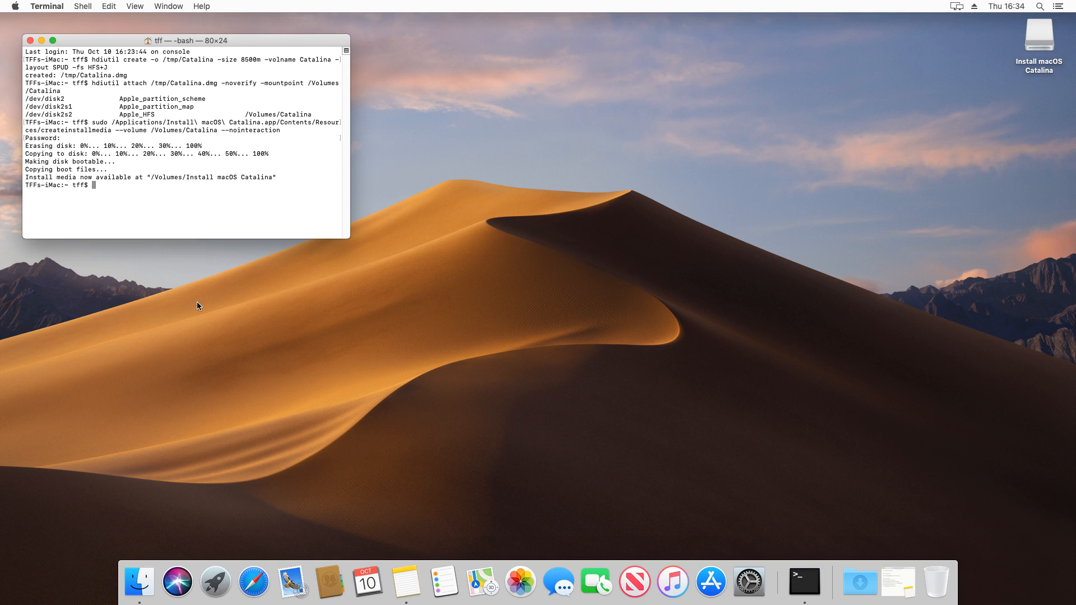
Step: Detach the Install macOS Catalina volume with hdiutil and convert /tmp/Catalina.dmg to UDTO format as ~/Desktop/Catalina.cdr
type("hdiutil detach /volumes/Install\\ macOS\\ Catalina")
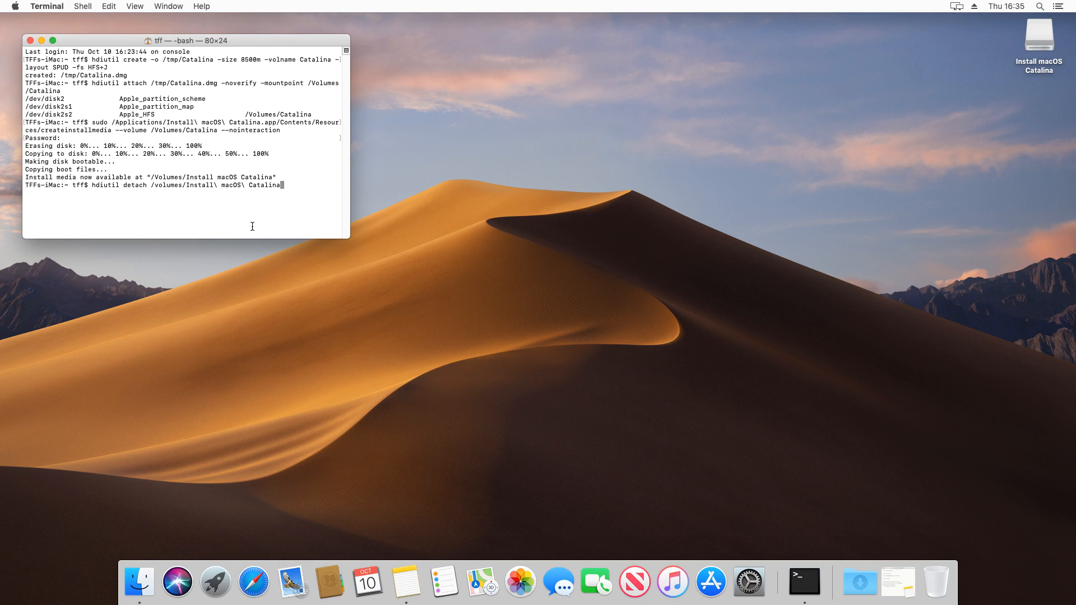
key("Return")
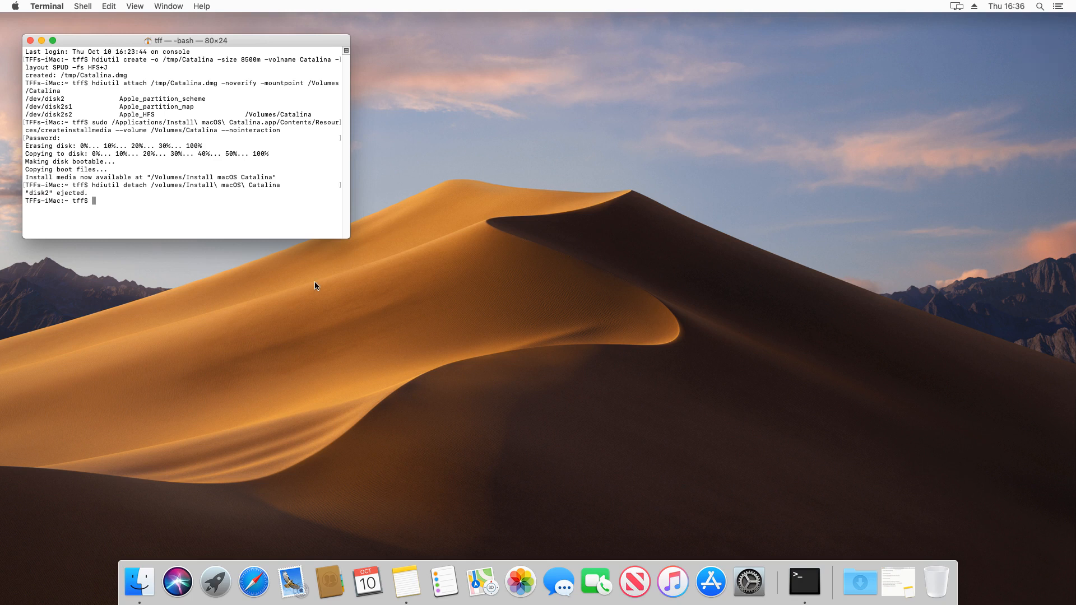
type("hdiutil convert /tmp/Catalina.dmg -format UDTO -o ~/Desktop/Catalina.cdr")
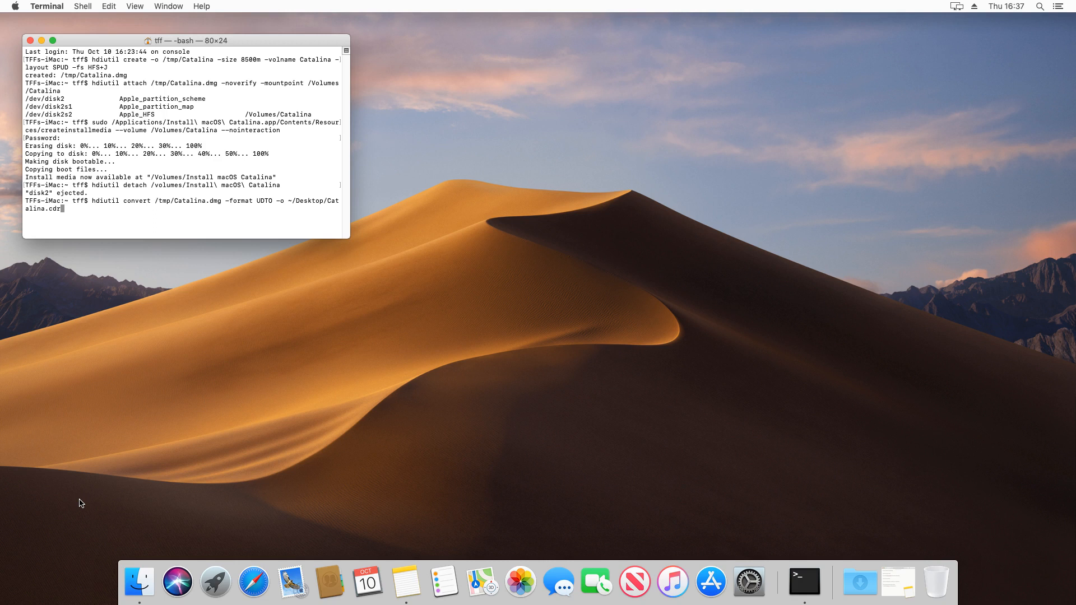
key("Return")
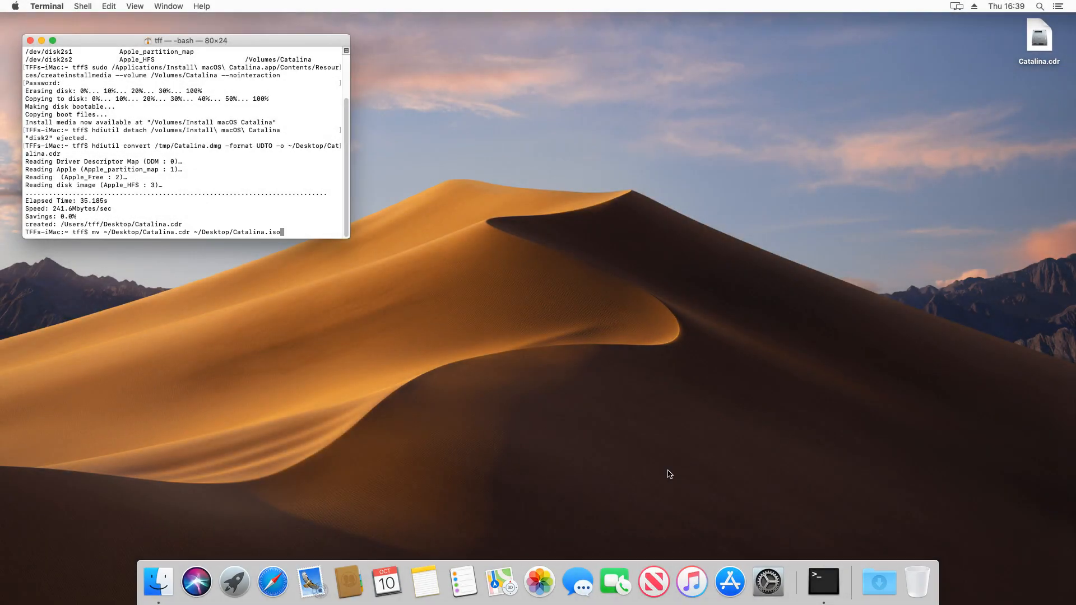
Step: Rename ~/Desktop/Catalina.cdr to ~/Desktop/Catalina.iso with mv and open the file information for Catalina.iso
key("Return")
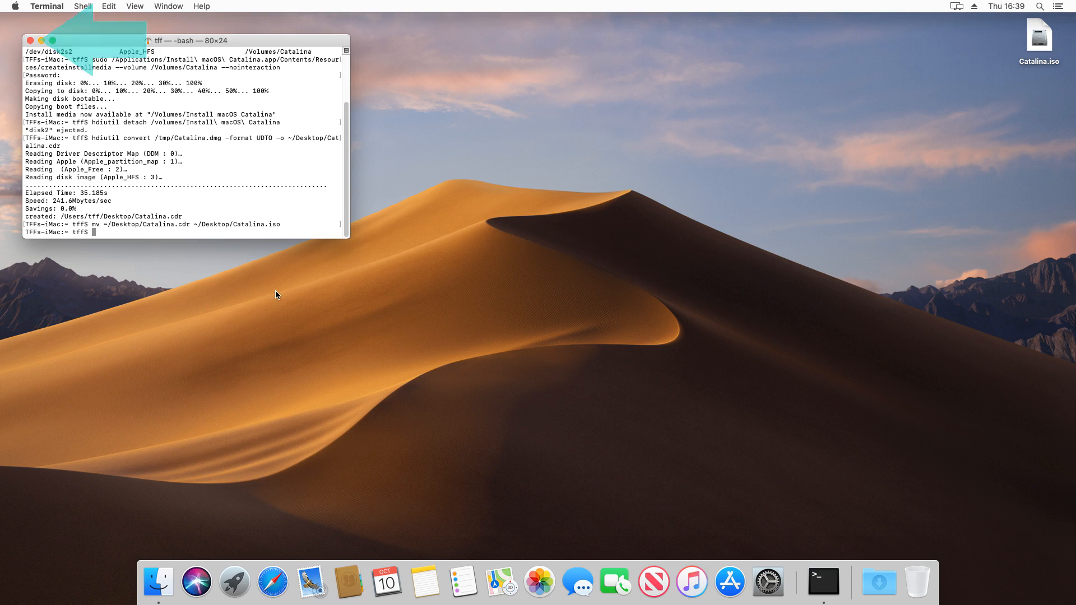
key("super+w")
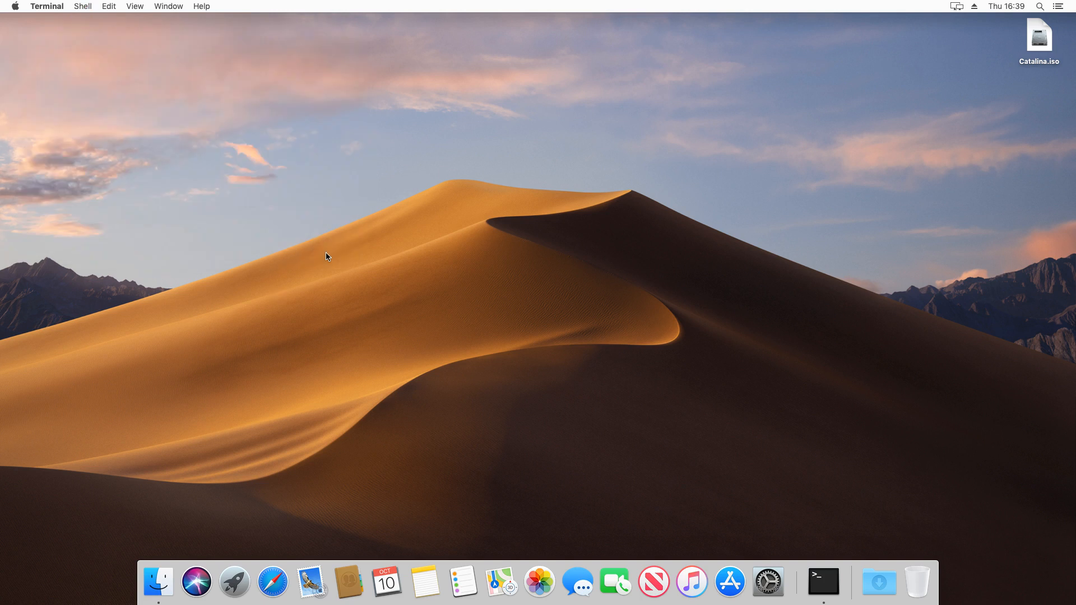
right_click(1041, 56)
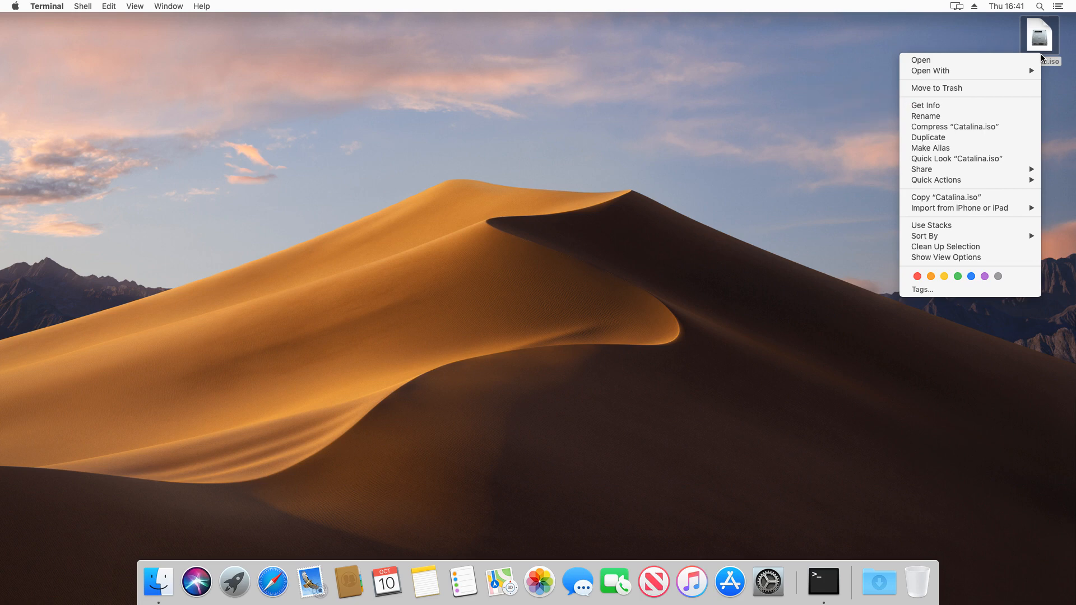
left_click(937, 107)
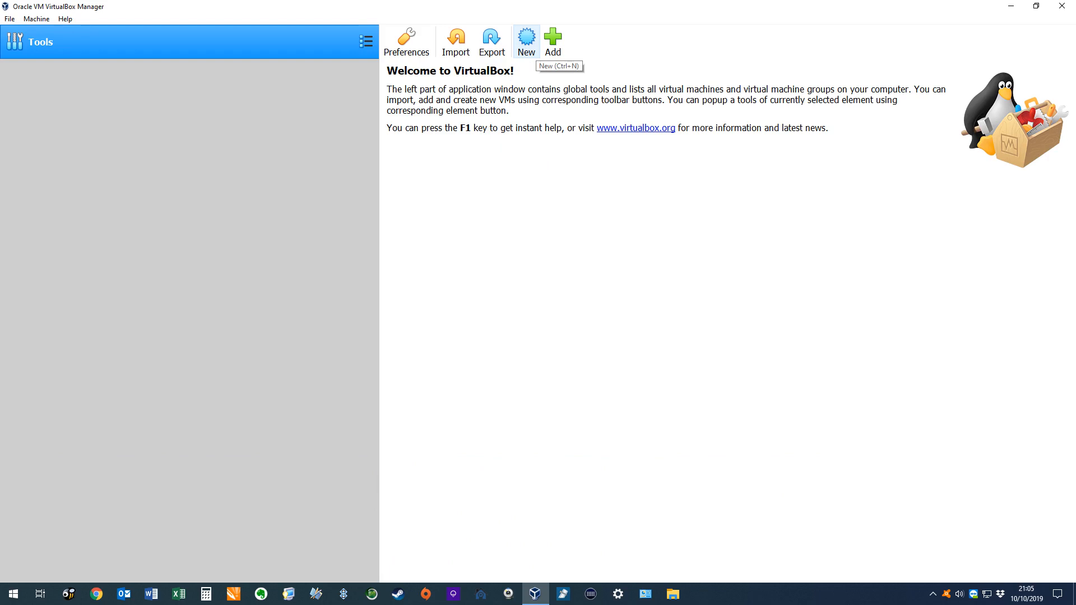
Step: In Oracle VM VirtualBox Manager, start a new virtual machine named Catalina with type Mac OS X and version Mac OS X (64-bit)
left_click(526, 40)
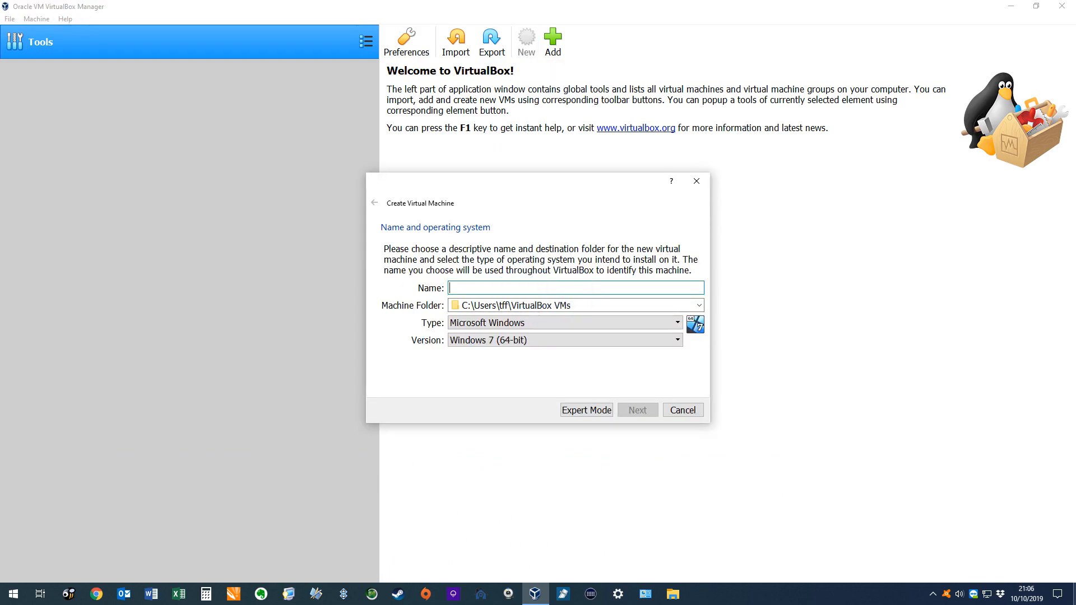
type("Catalina")
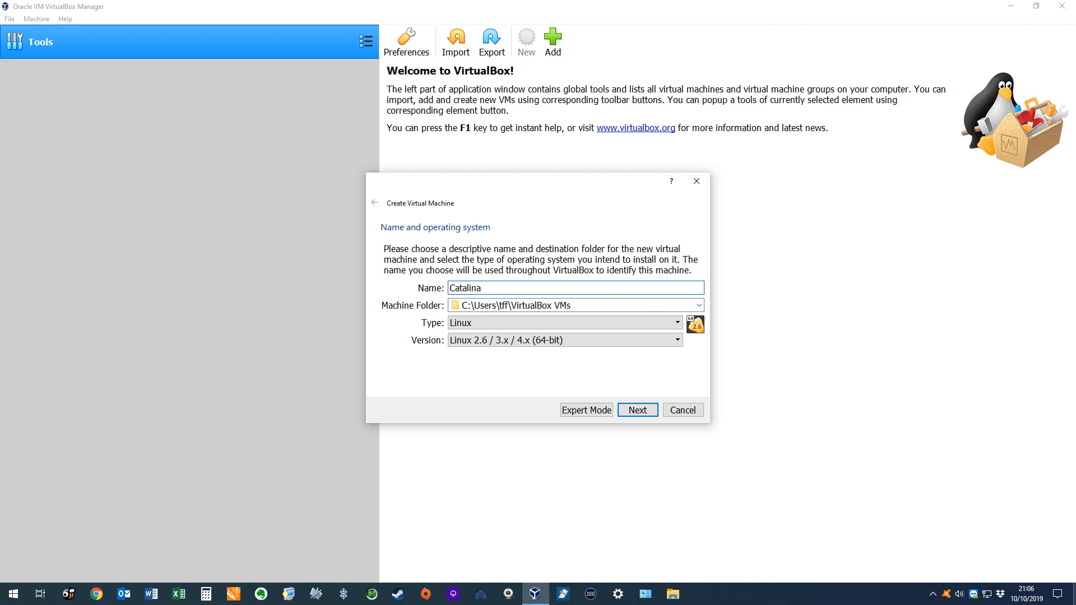
left_click(677, 322)
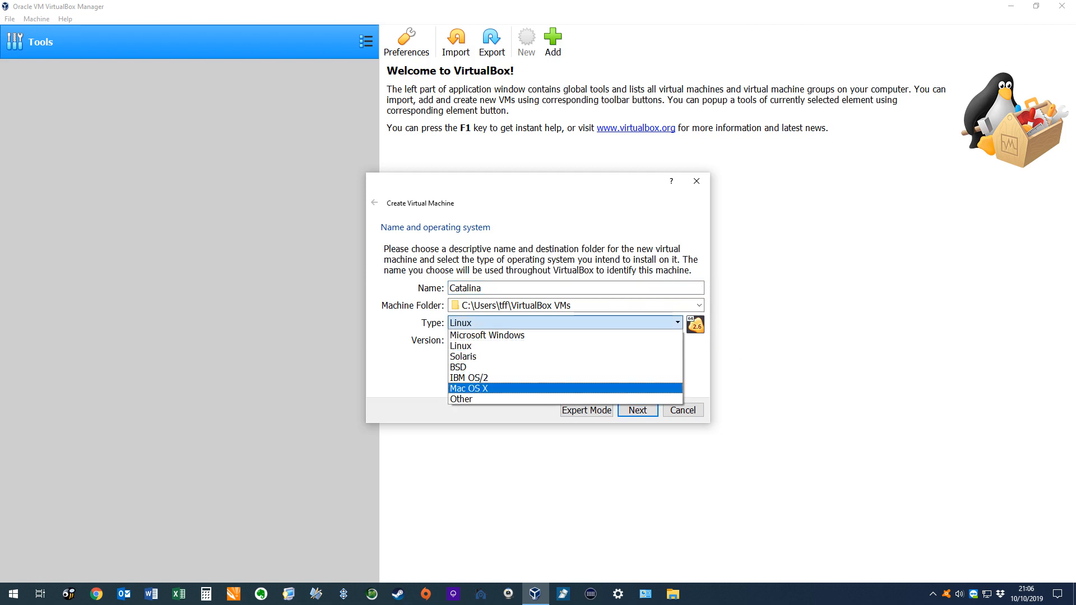
left_click(469, 388)
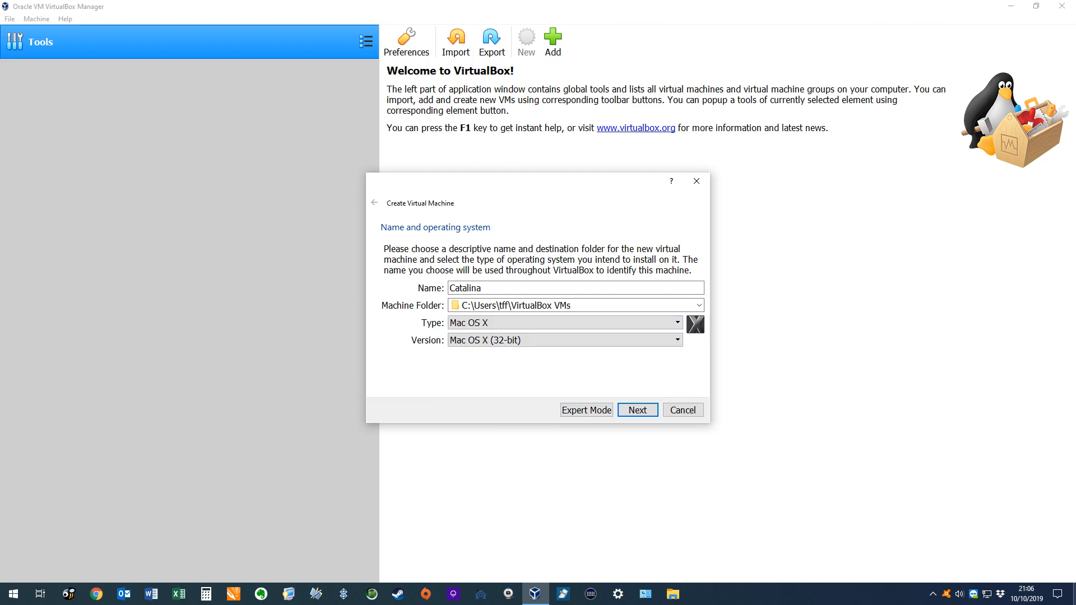
left_click(678, 340)
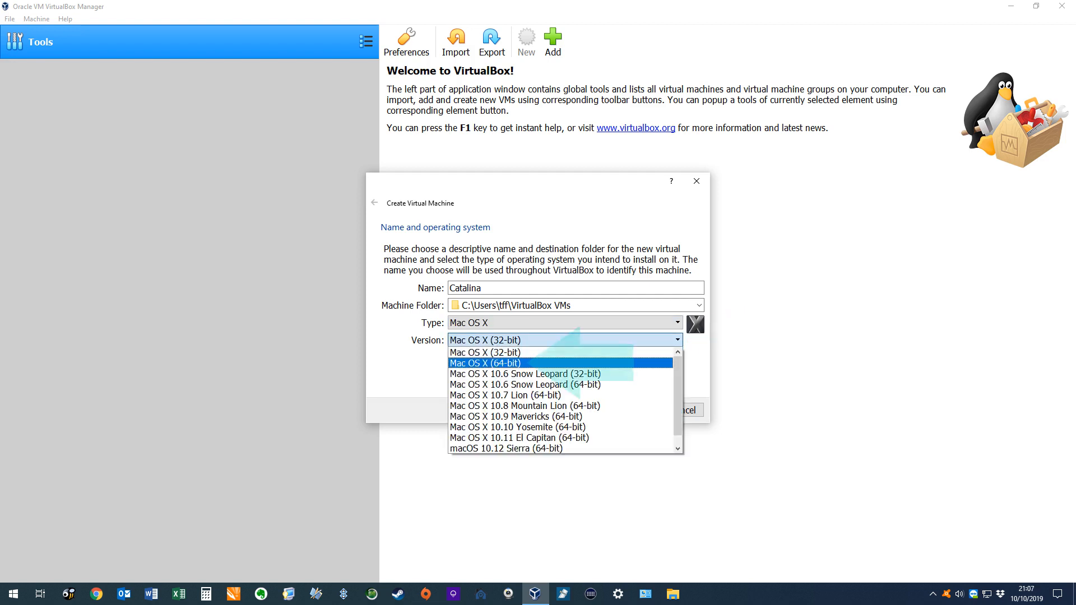
left_click(485, 363)
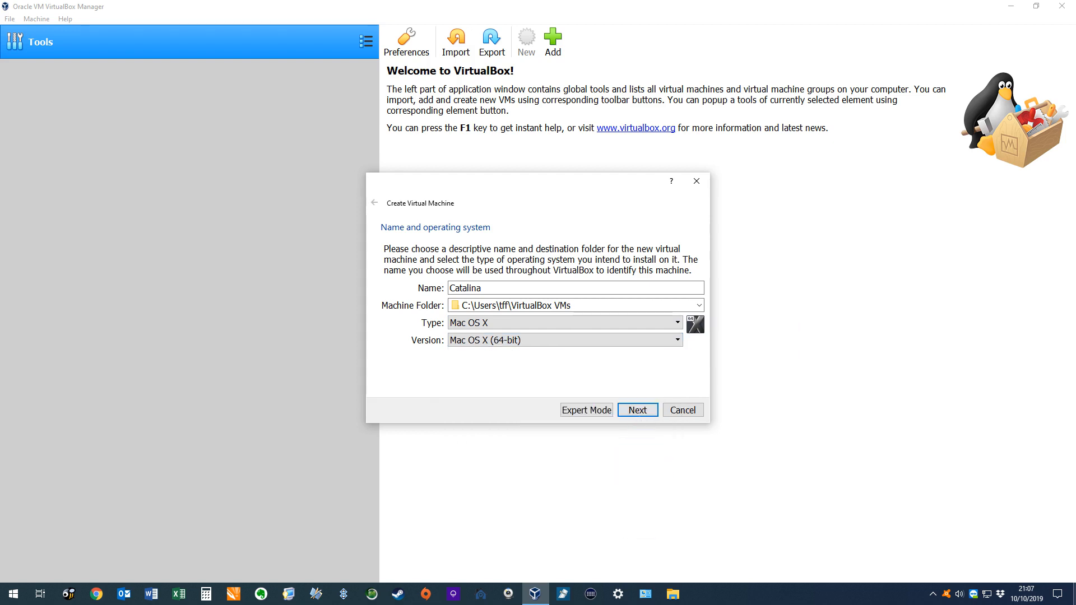
left_click(638, 410)
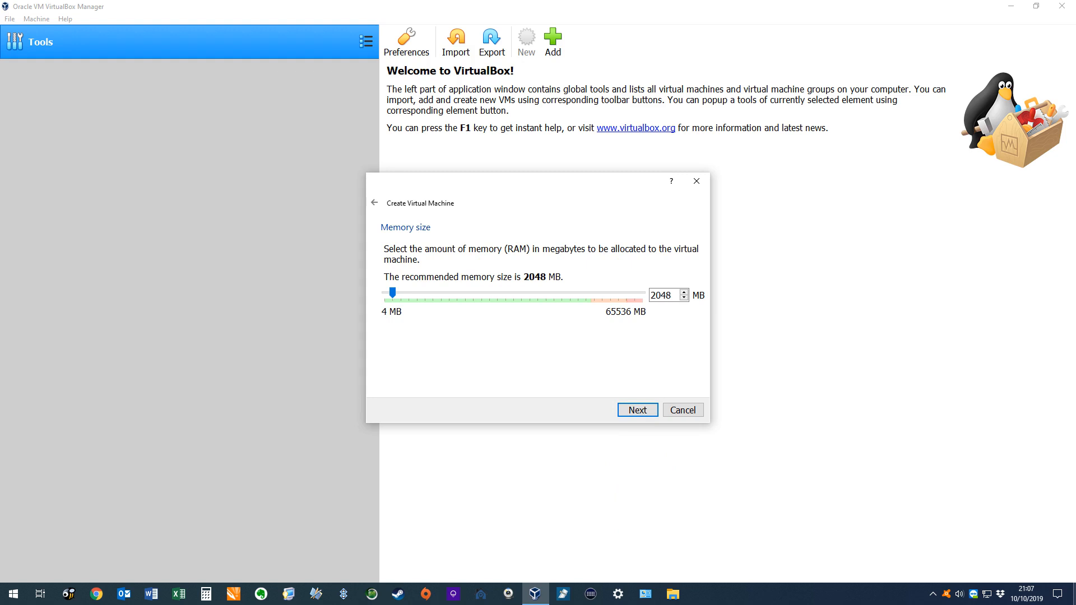
Step: Set the new virtual machine's memory size to 8192 MB
double_click(661, 295)
type("8192")
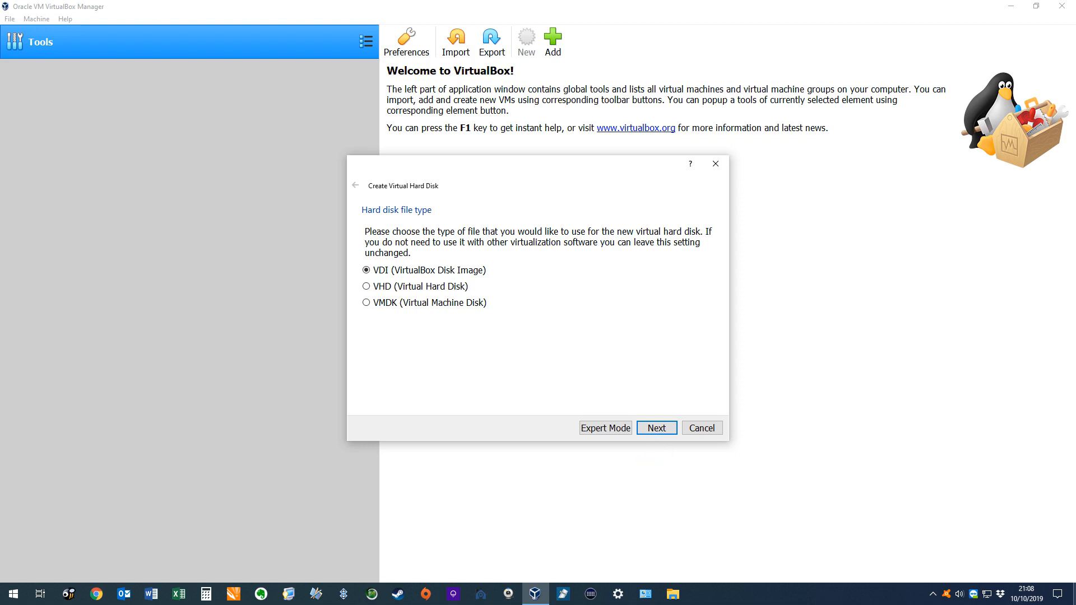
Step: Create a dynamically allocated VDI virtual hard disk of 30.00 GB for the Catalina virtual machine
key("Return")
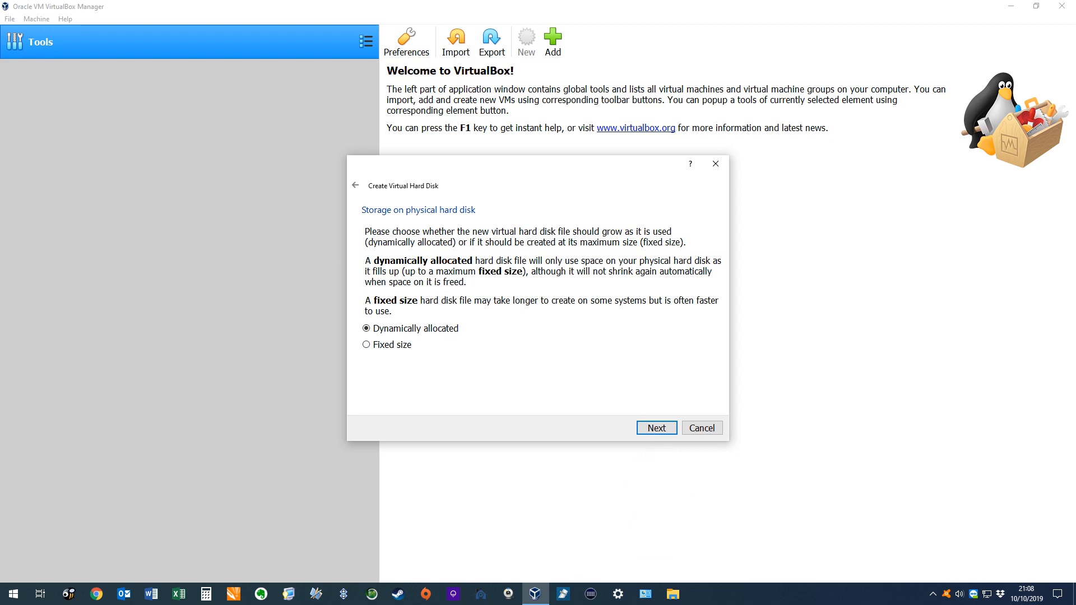
key("Return")
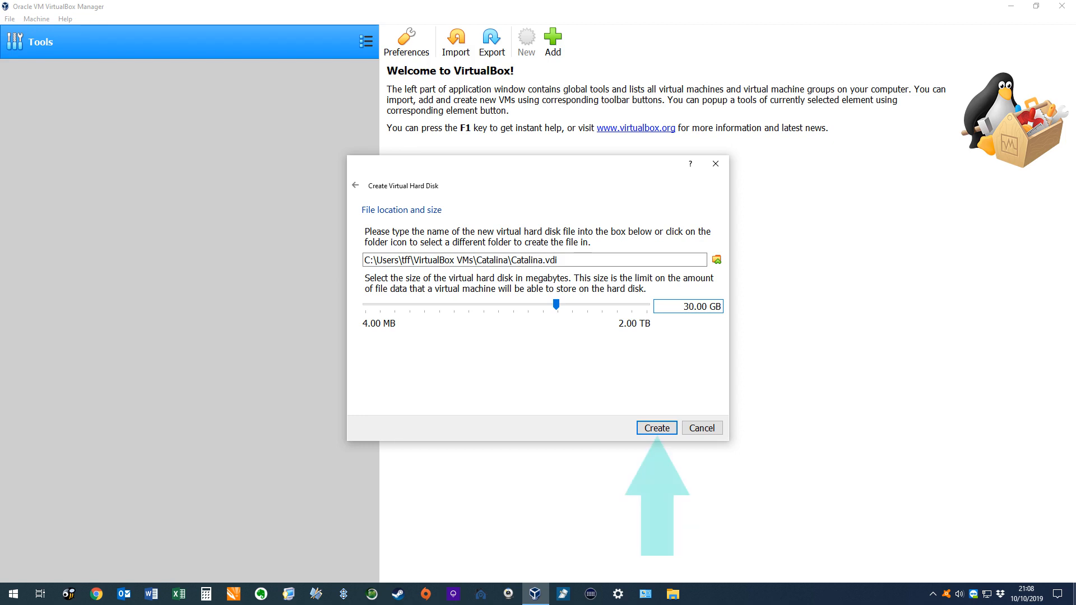
left_click(656, 428)
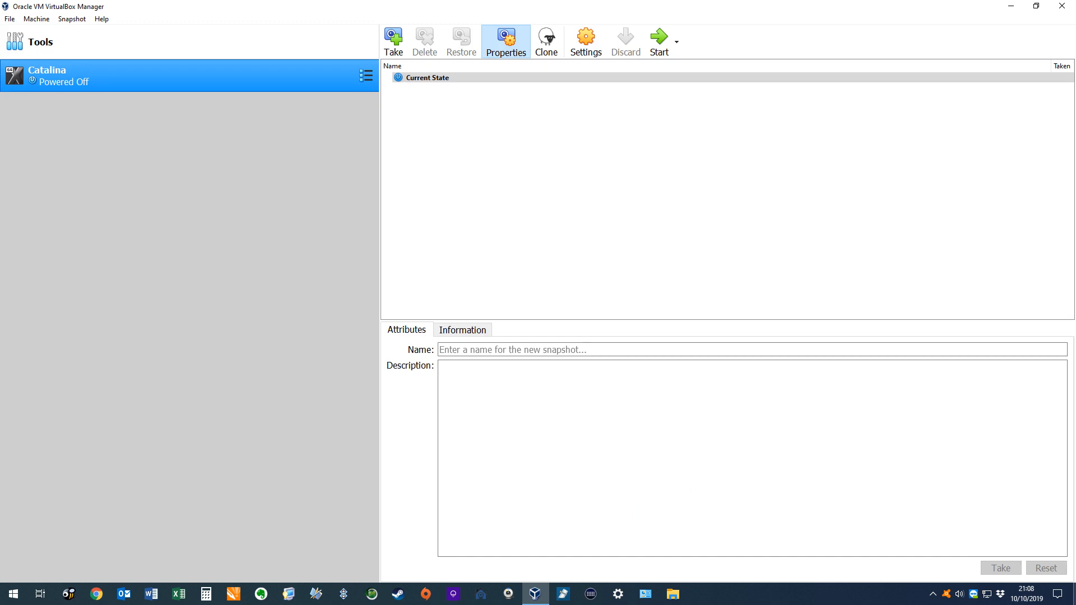
Step: In the Catalina virtual machine's system settings, remove the floppy drive from the boot order
right_click(221, 82)
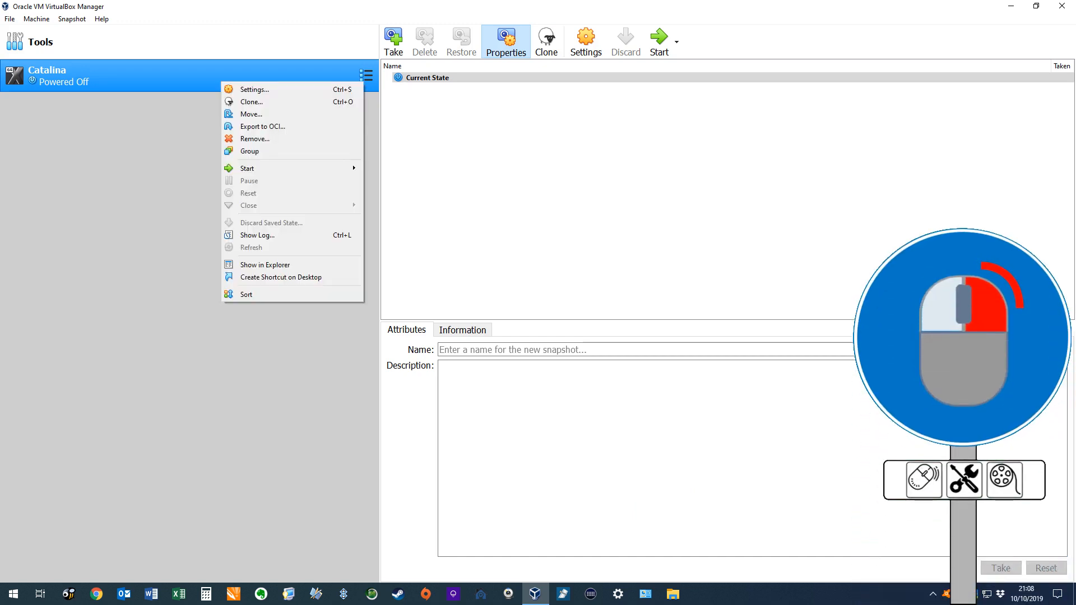
left_click(254, 89)
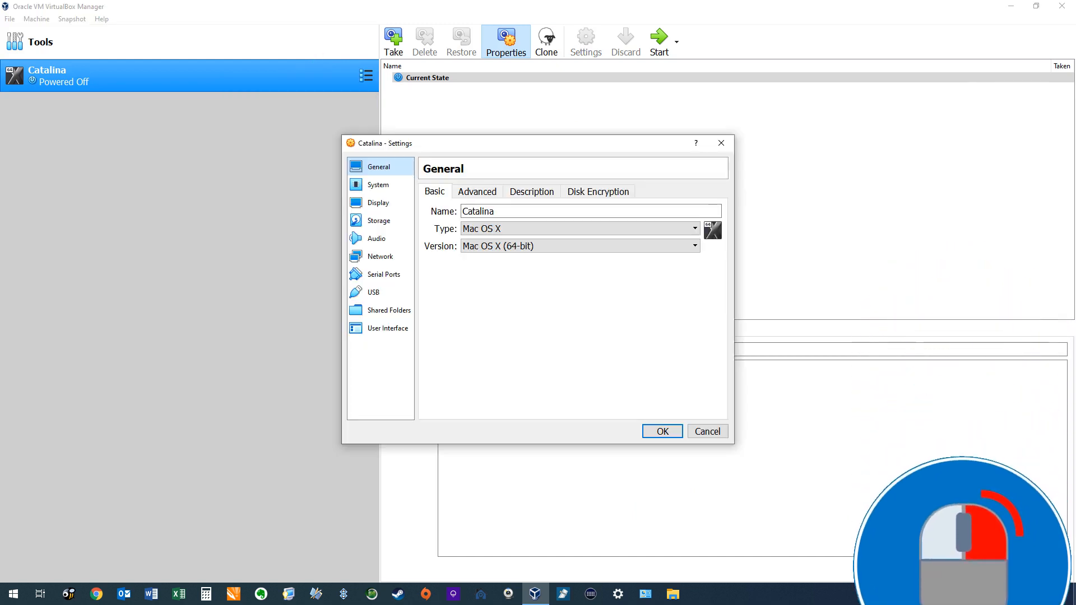
left_click(378, 185)
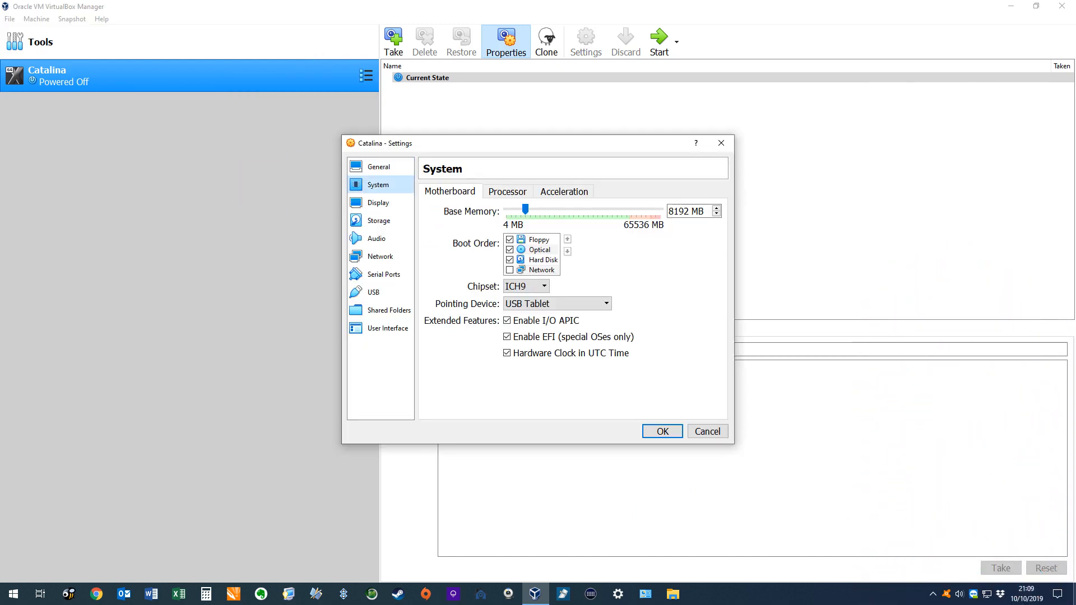
left_click(509, 240)
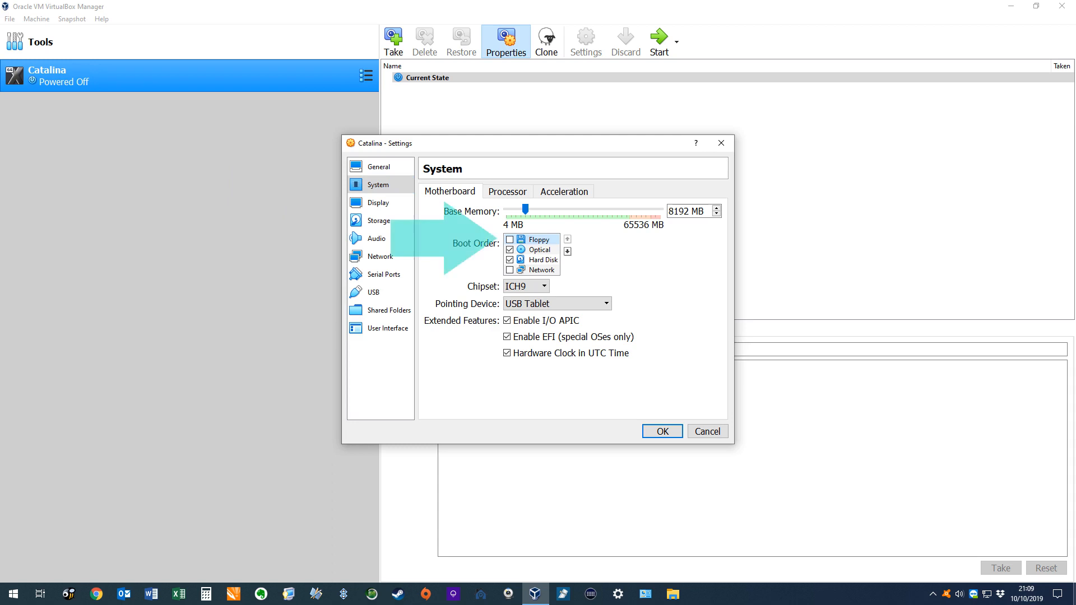
Step: Assign 2 processors to the virtual machine and set its video memory to 128 MB
left_click(507, 192)
double_click(687, 211)
type("2")
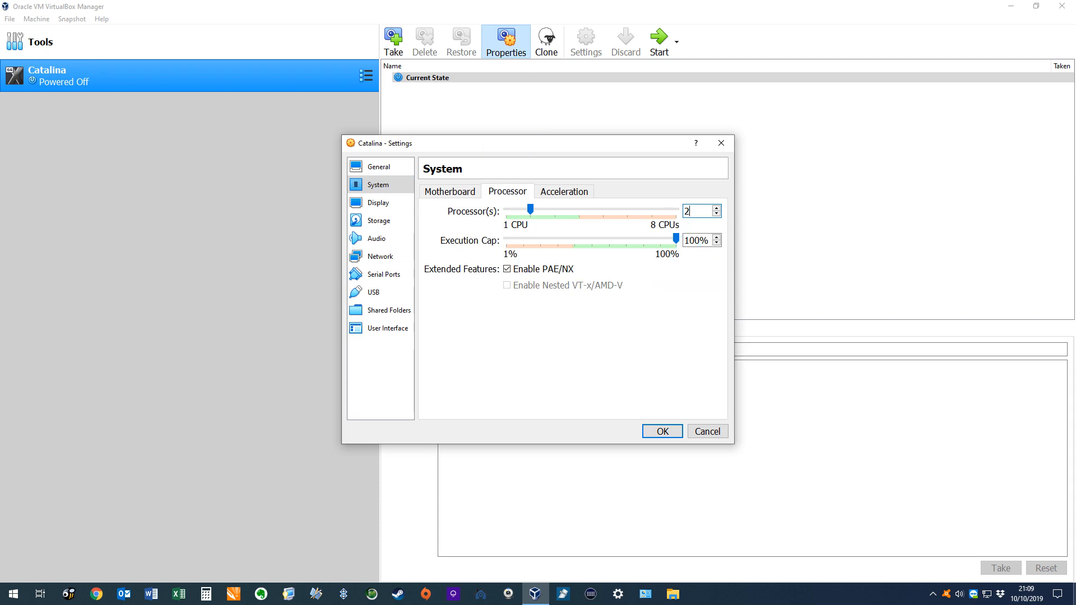
left_click(378, 203)
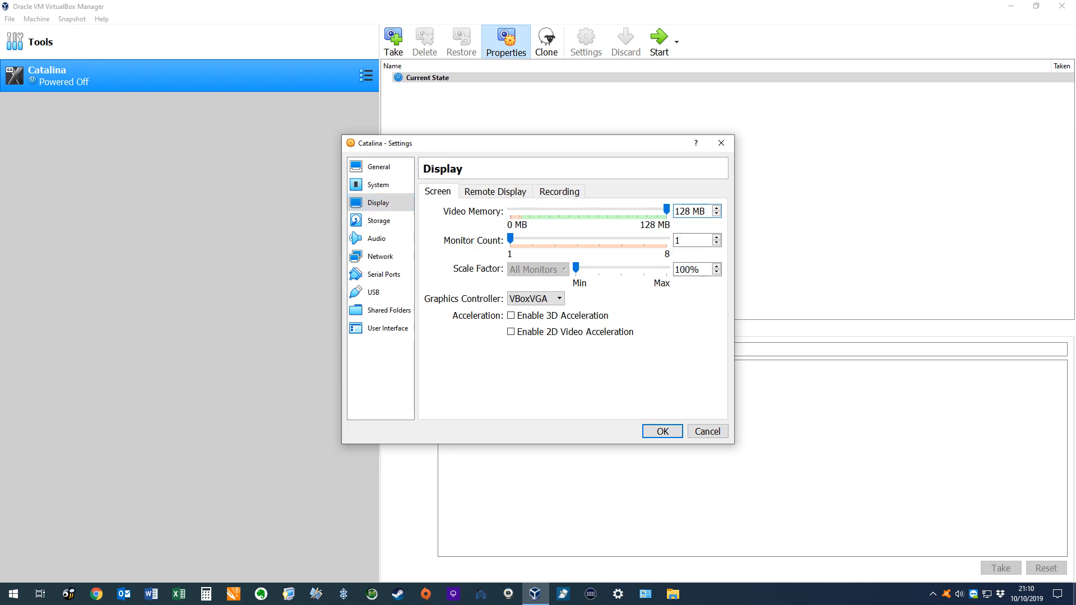
Step: Load Catalina.iso from Local Disk (E:) into the virtual machine's empty optical drive, save the settings and close VirtualBox Manager
left_click(378, 221)
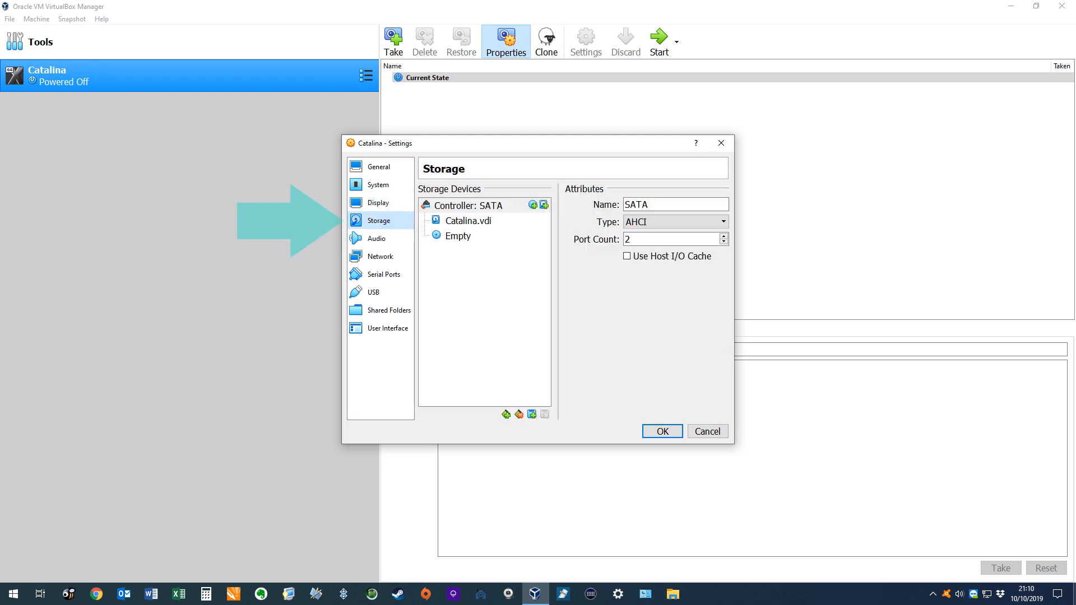
left_click(459, 236)
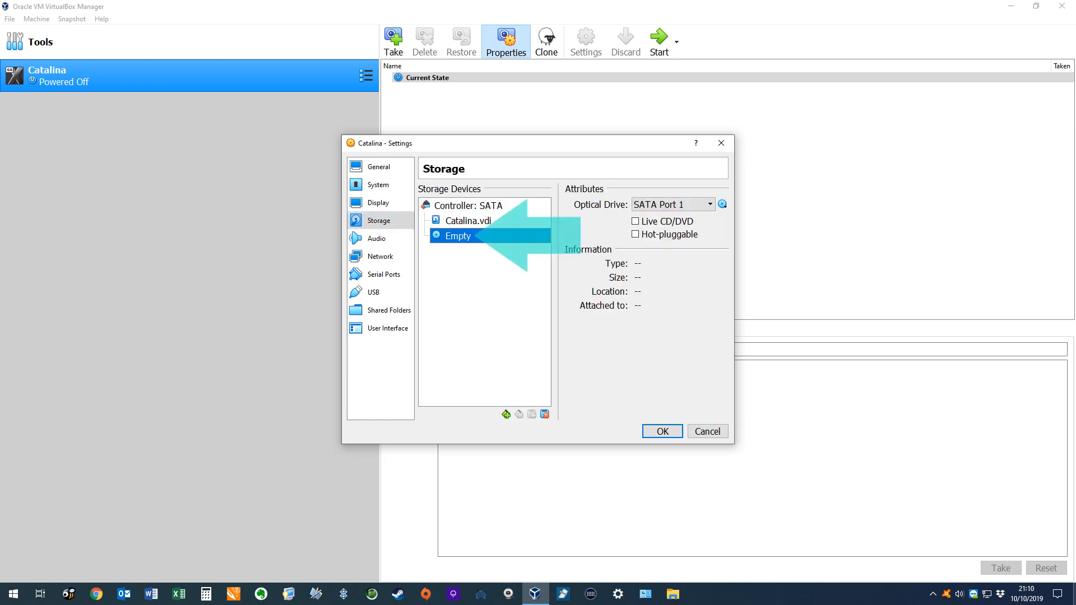
left_click(722, 204)
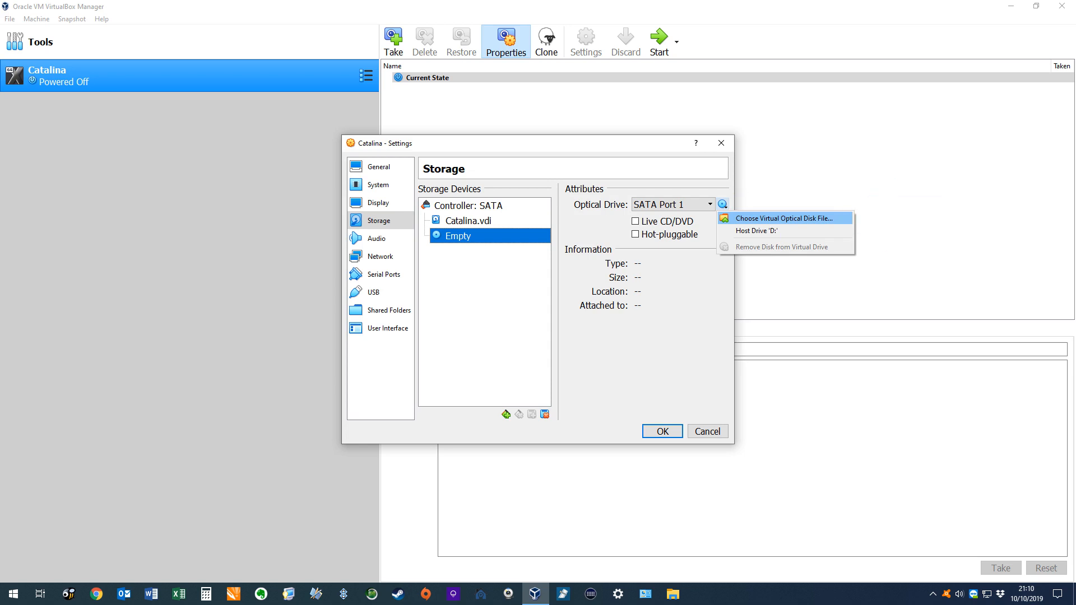
left_click(784, 218)
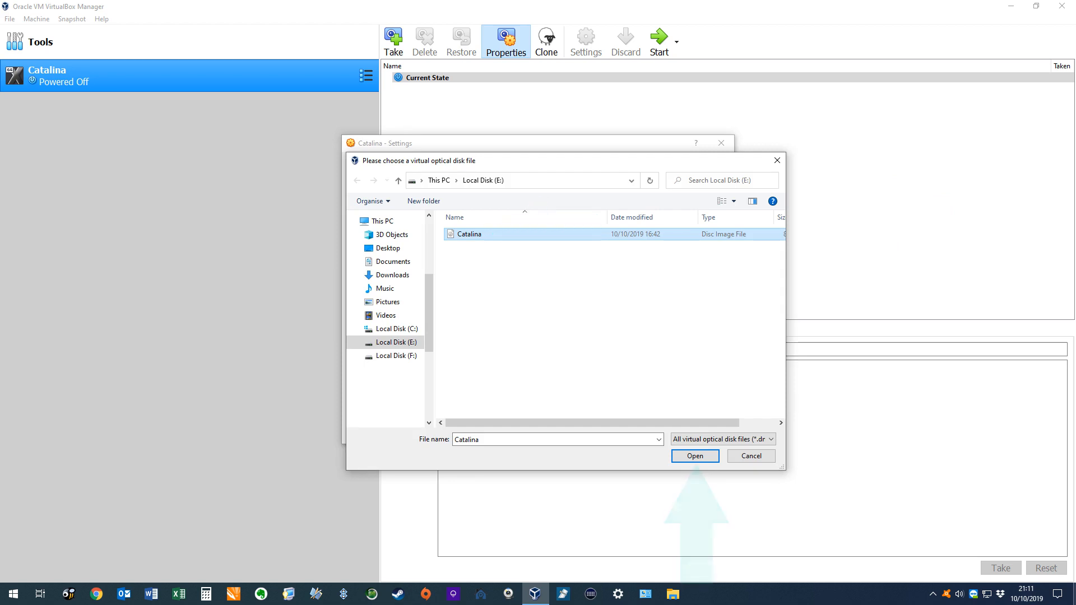
left_click(694, 456)
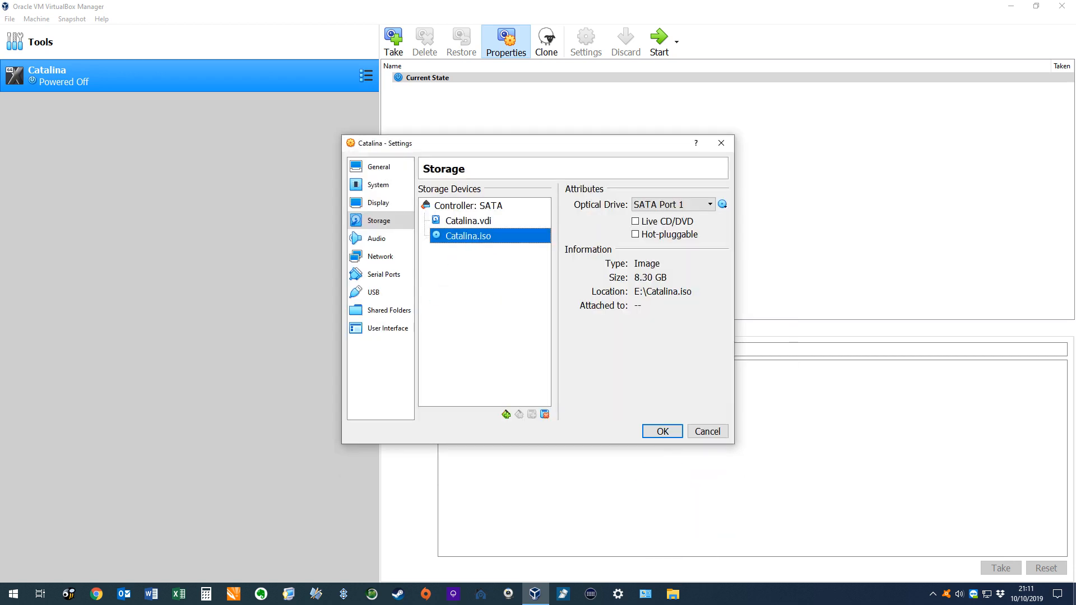
left_click(663, 431)
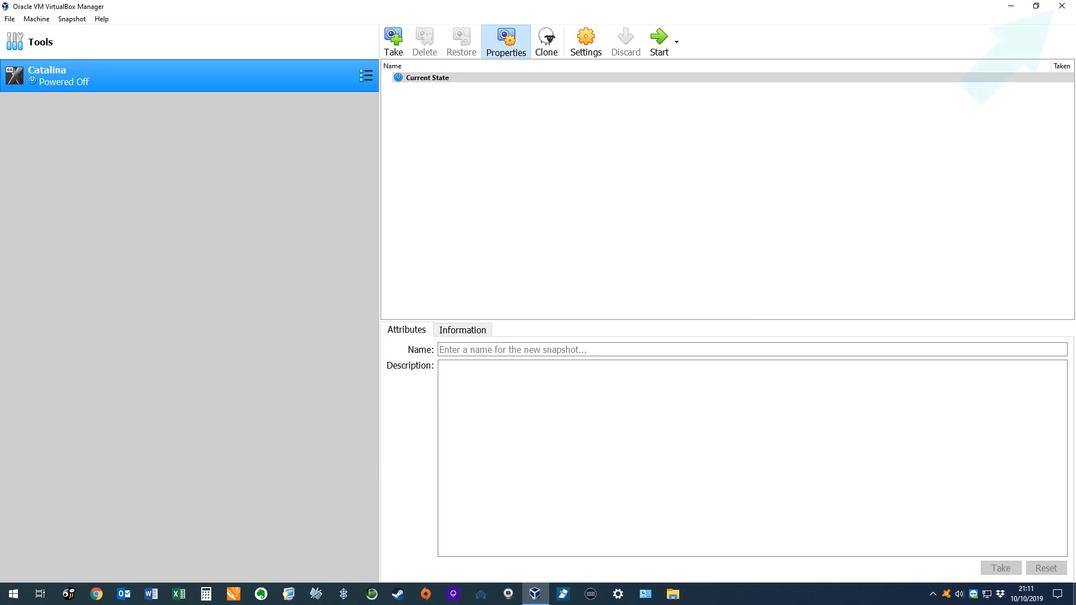
left_click(1062, 6)
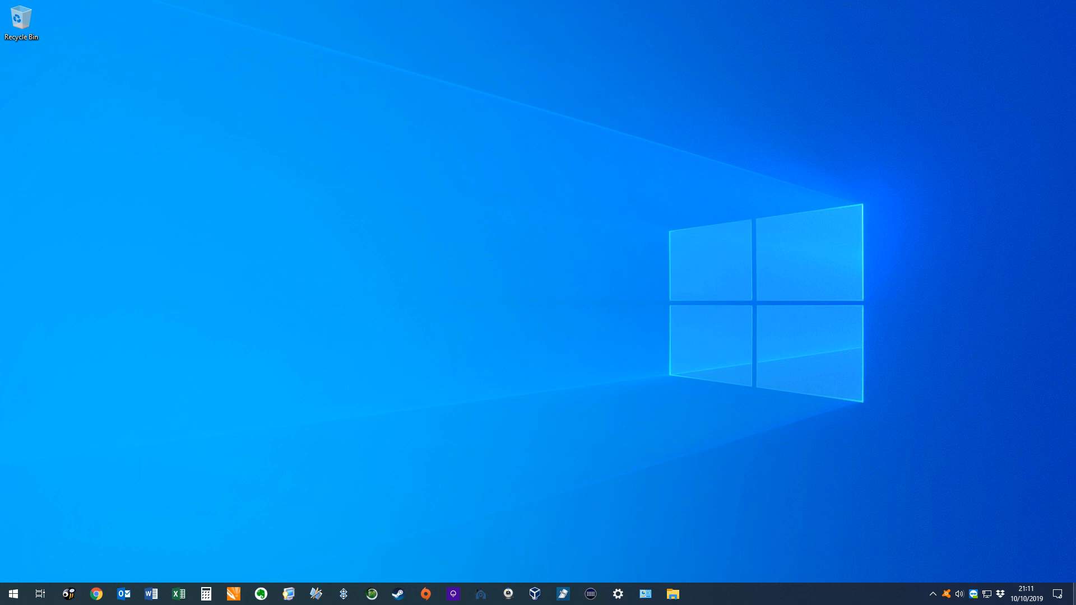
Step: Find Command Prompt in Windows and run it as administrator, allowing it to make changes
key("super")
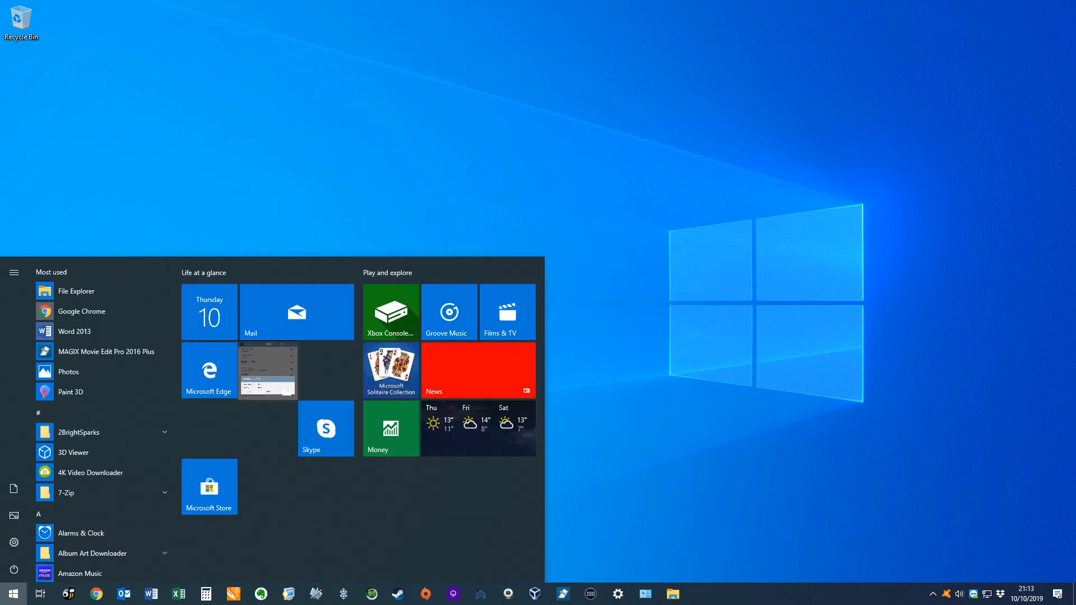
type("com")
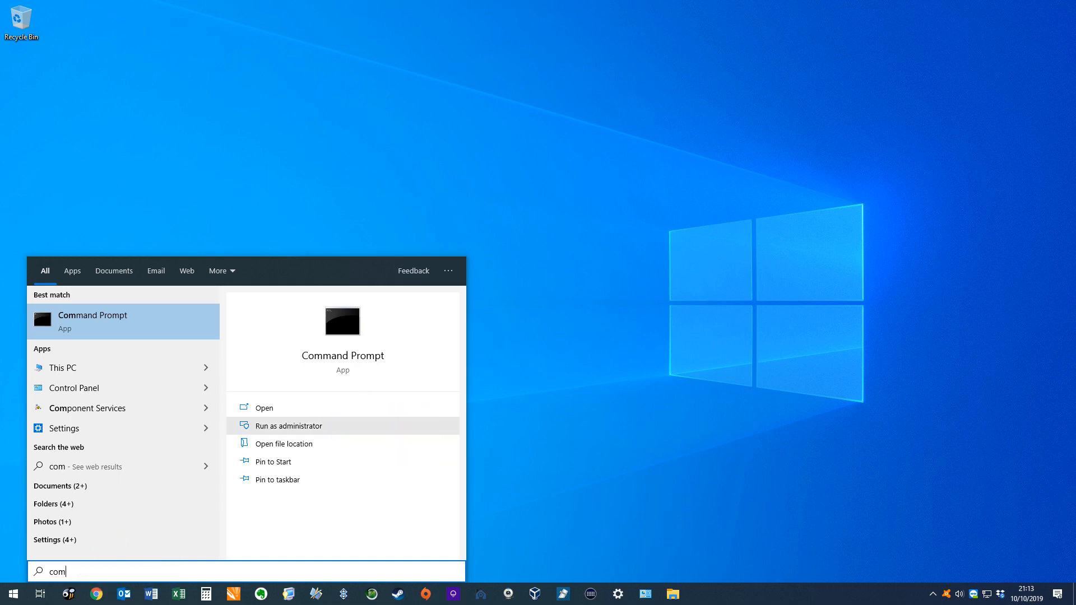
left_click(289, 426)
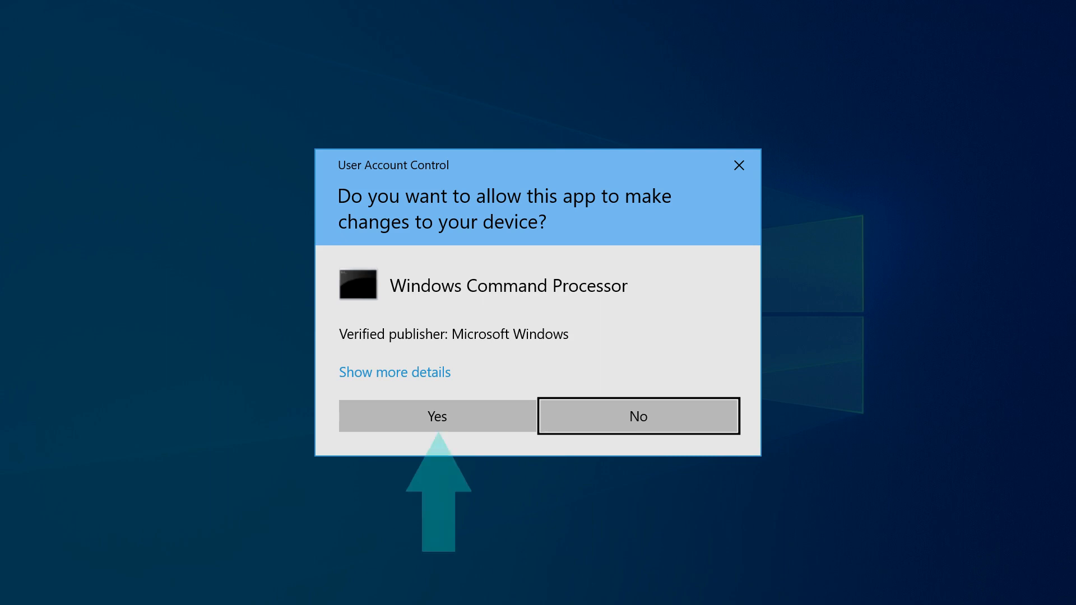
left_click(437, 416)
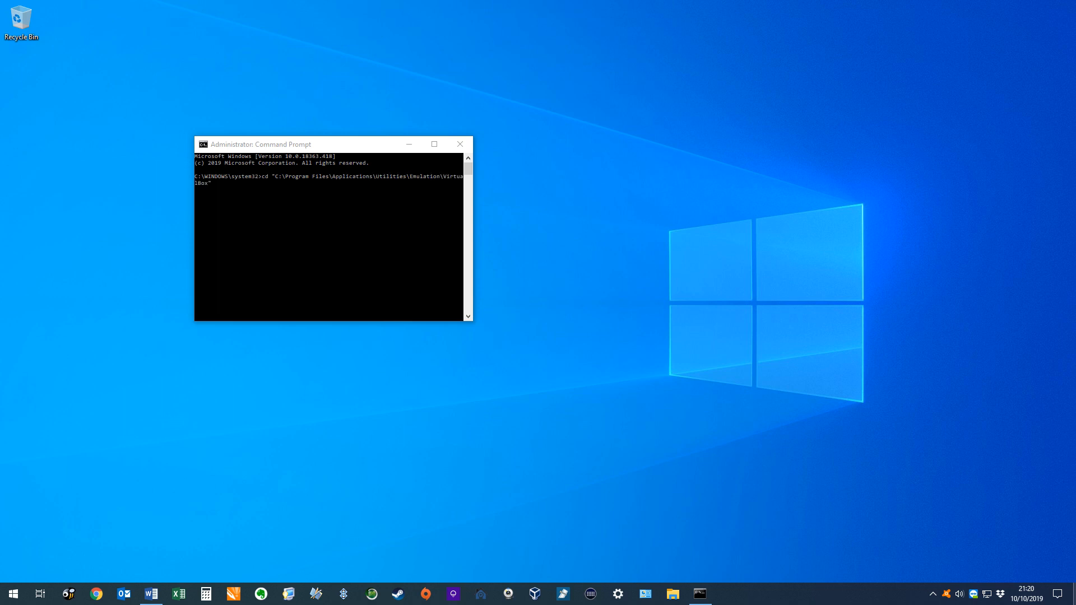
key("Return")
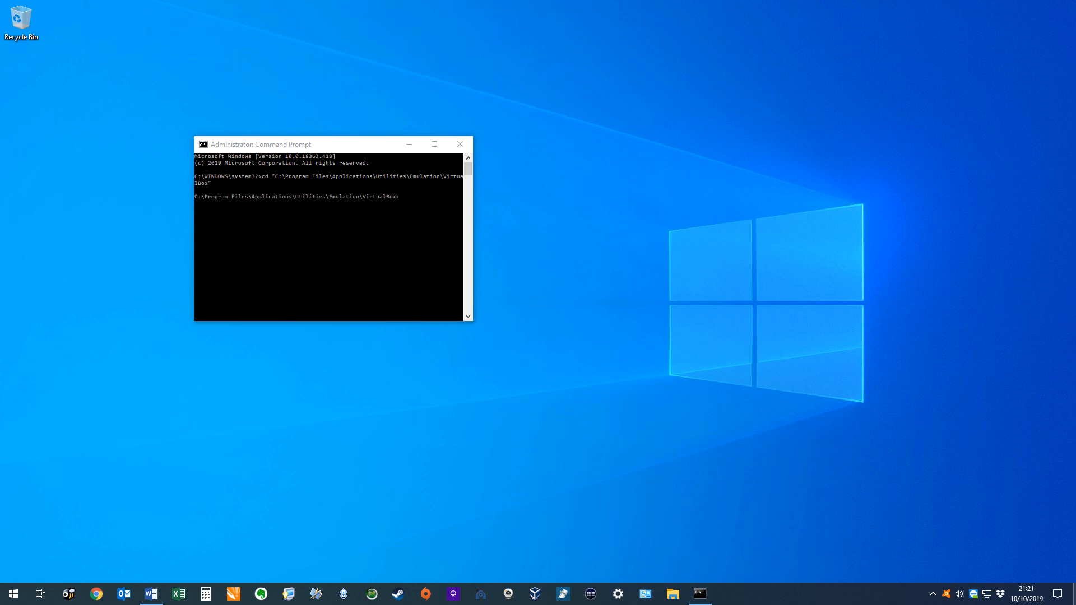
key("ctrl+v")
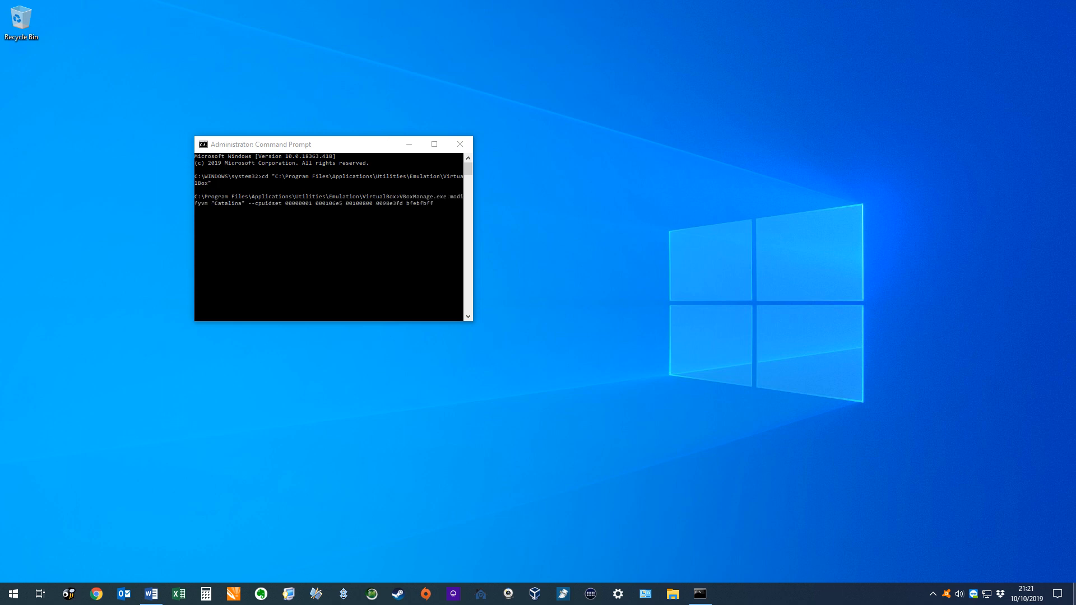
key("Return")
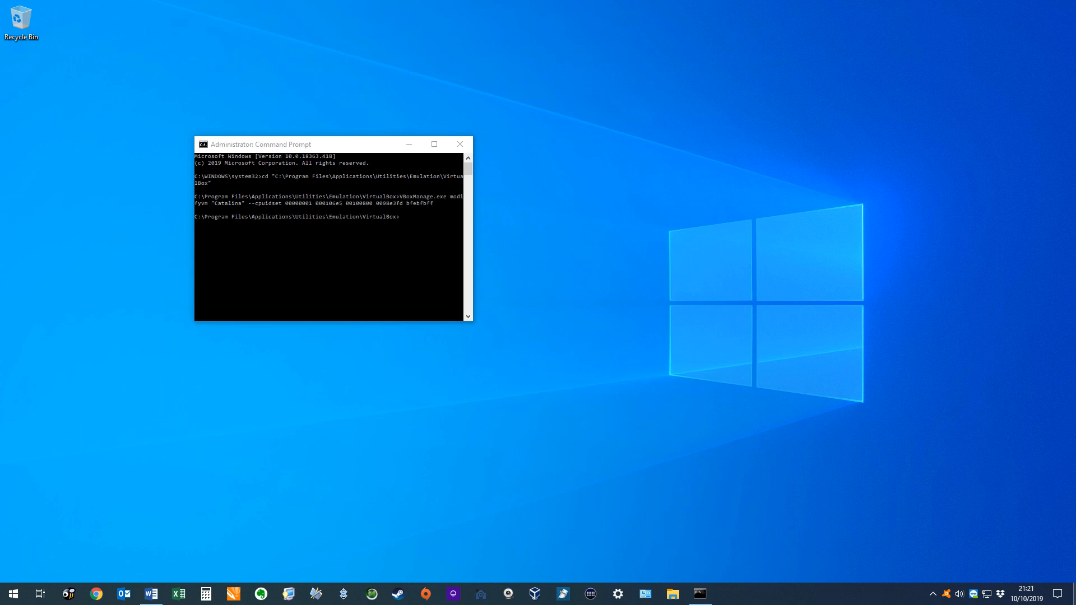
Step: With VBoxManage setextradata under "VBoxInternal/Devices/efi/0/Config", set Catalina's DmiSystemProduct to "iMac11,3" and DmiSystemVersion to "1.0"
type("VBoxManage setextradata \"Catalina\" \"VBoxInternal/Devices/efi/0/Config/DmiSystemProduct\" \"iMac11,3\"")
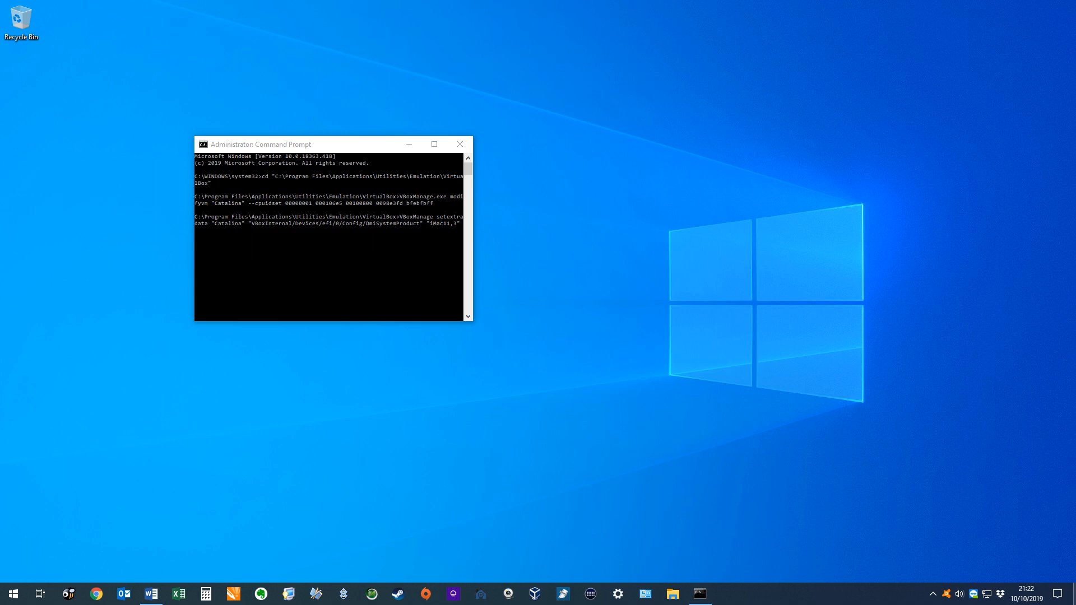
key("Return")
type("VBoxManage setextradata \"Catalina\" \"VBoxInternal/Devices/efi/0/Config/DmiSystemVersion\" \"1.0\"")
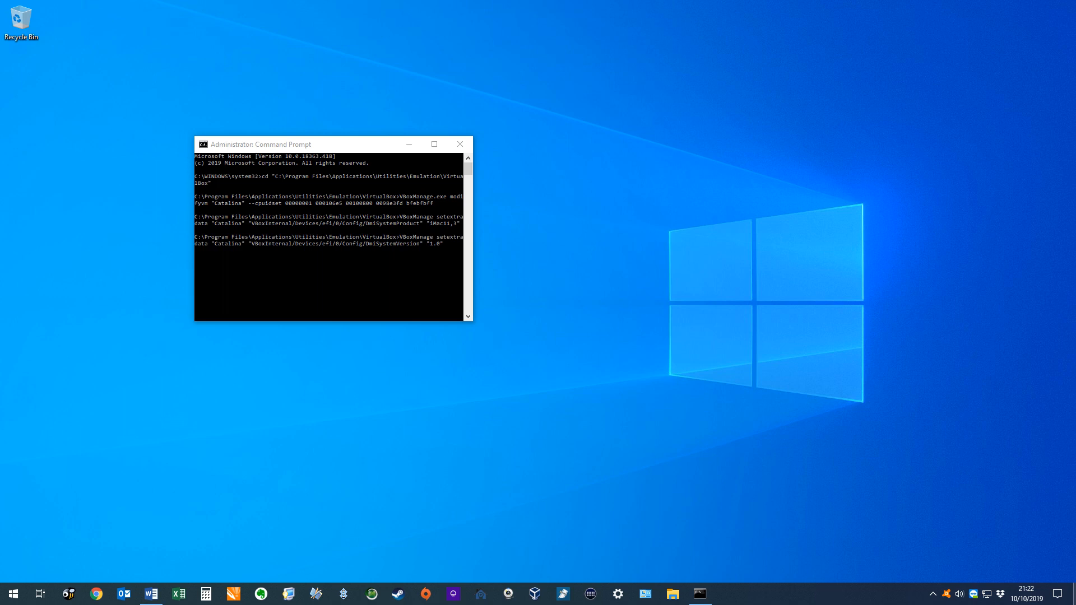
key("Return")
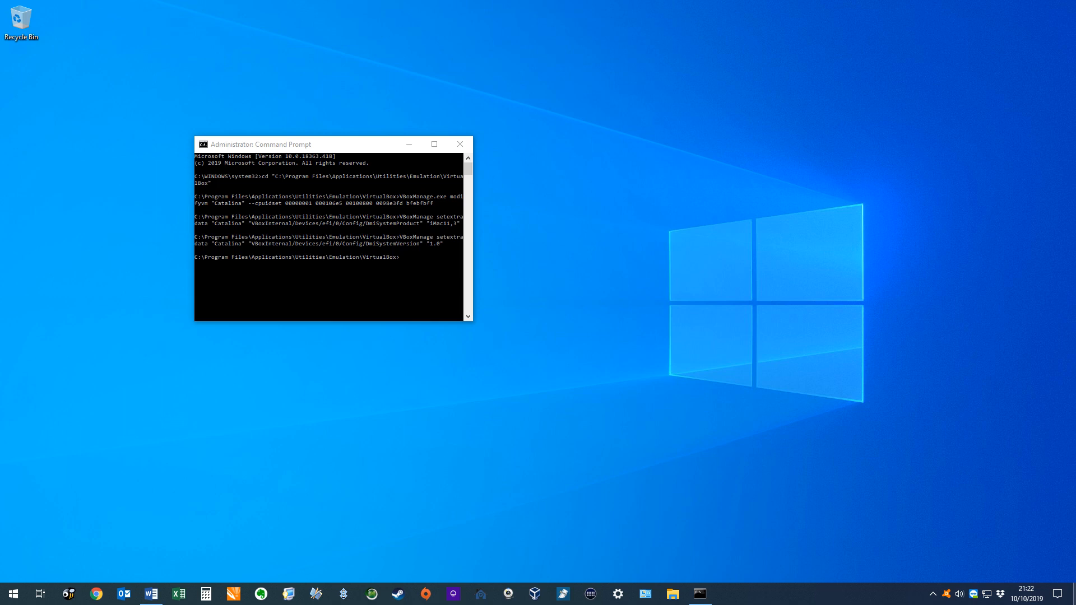
Step: With VBoxManage setextradata, set Catalina's efi/0/Config/DmiBoardProduct to "Iloveapple" and enter the Apple SMC key for smc/0/Config/DeviceKey
type("VBoxManage setextradata \"Catalina\" \"VBoxInternal/Devices/efi/0/Config/DmiBoardProduct\" \"Iloveapple\"")
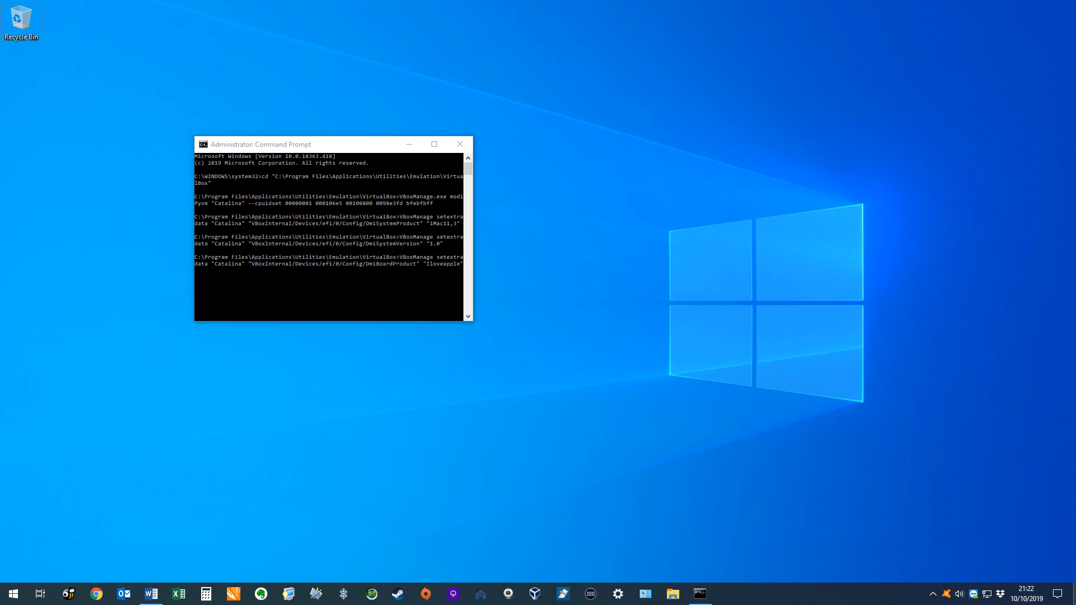
key("Return")
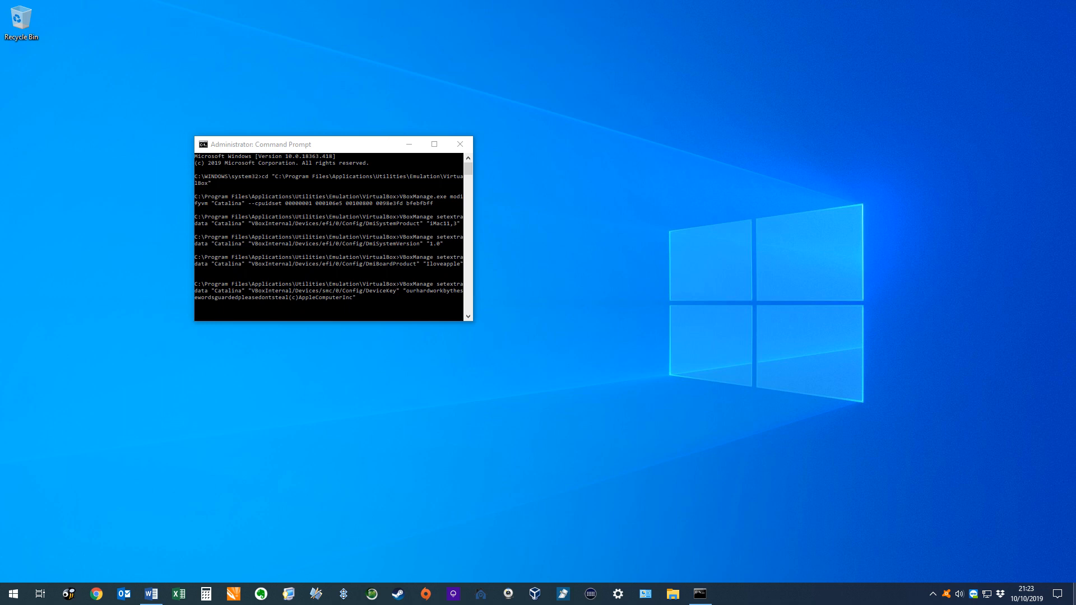
key("Return")
Step: With VBoxManage setextradata, set Catalina's "VBoxInternal/Devices/smc/0/Config/GetKeyFromRealSMC" to 1 and "VBoxInternal2/EfiGraphicsResolution" to "1920x1080"
type("VBoxManage setextradata \"Catalina\" \"VBoxInternal/Devices/smc/0/Config/GetKeyFromRealSMC\" 1")
key("Return")
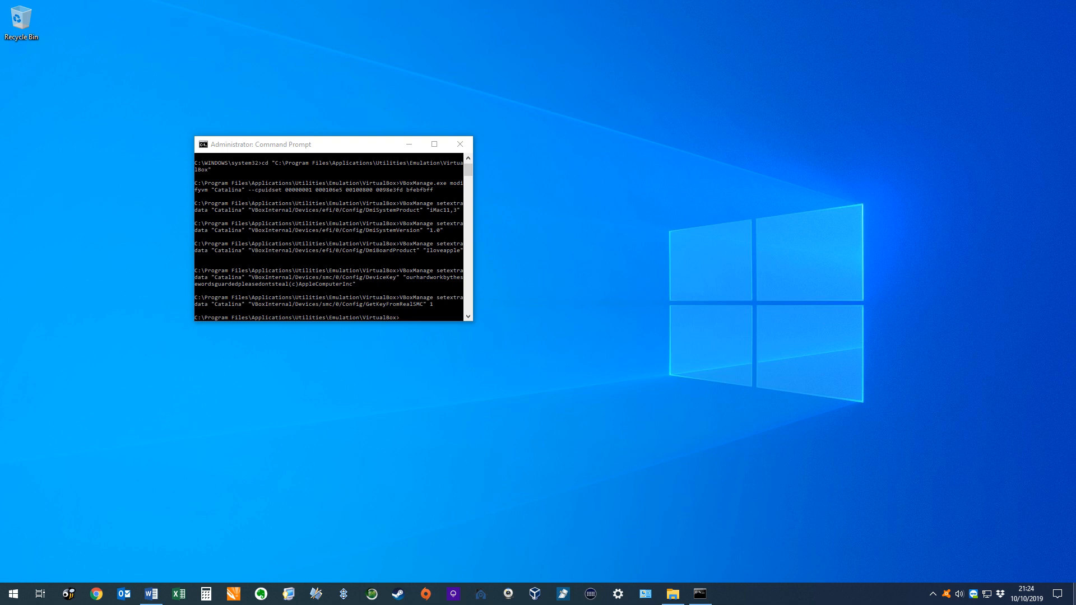
type("VBoxManage setextradata \"Catalina\" \"VBoxInternal2/EfiGraphicsResolution\" \"1920x1080\"")
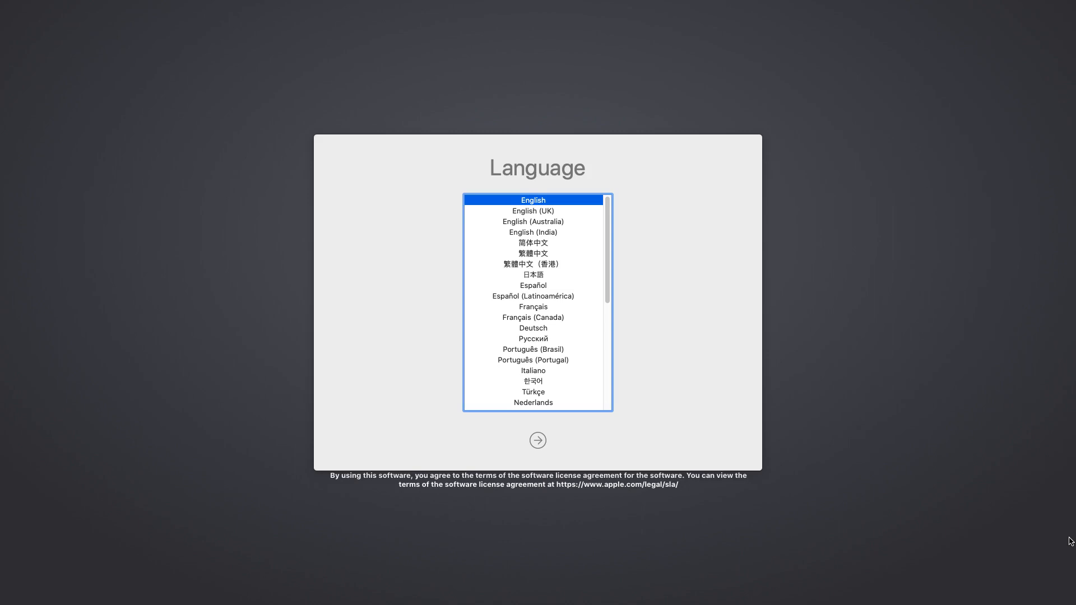
Step: In the booted virtual machine, choose English (UK) as the installer language and agree to the macOS Catalina licence
key("Down")
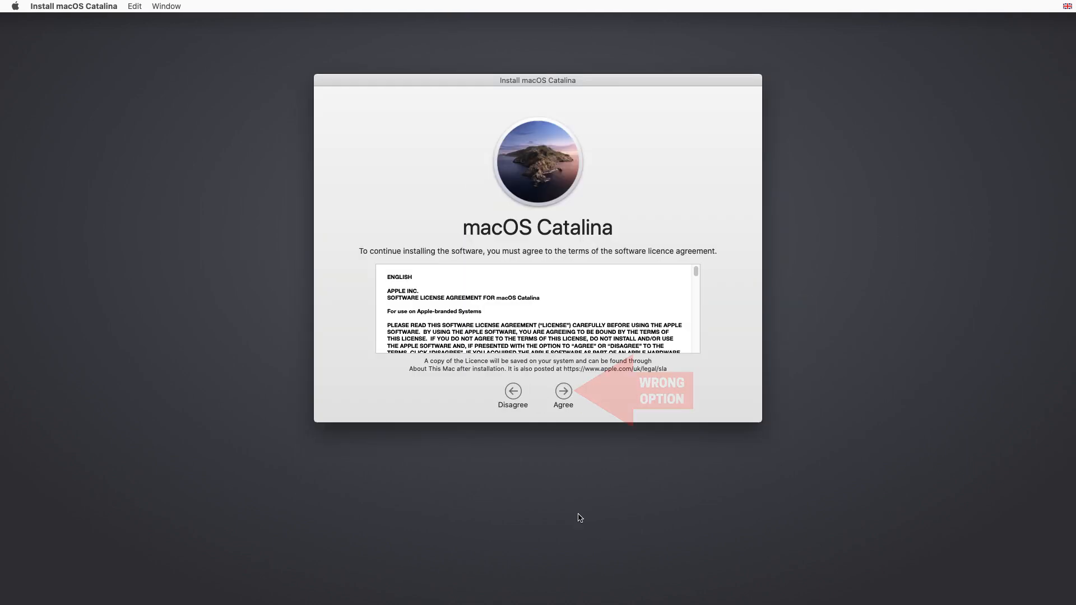
left_click(563, 390)
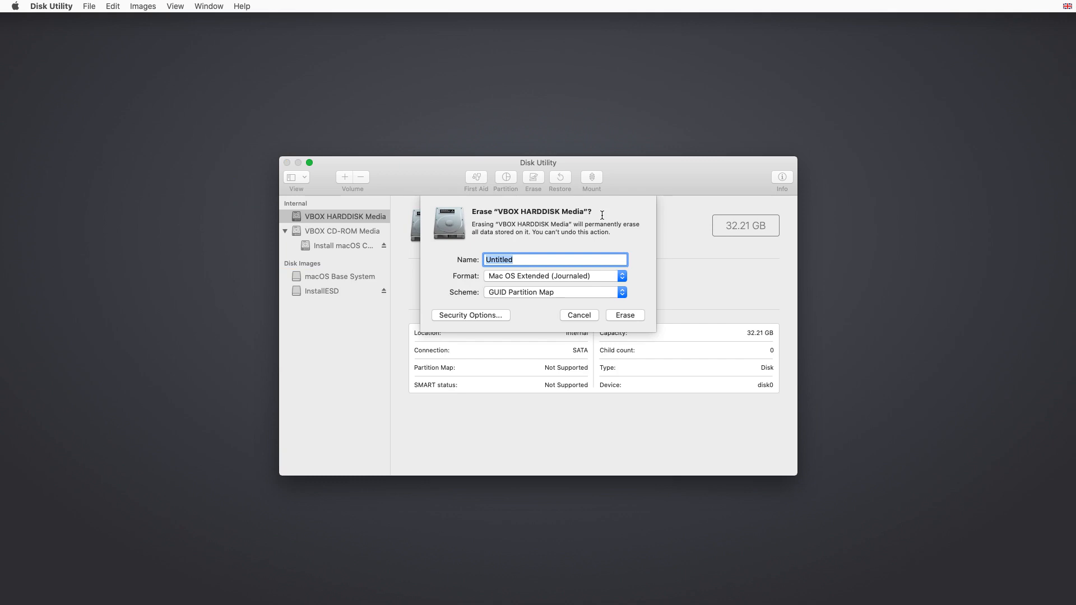
Step: In Disk Utility, erase VBOX HARDDISK Media as MacintoshHD with Mac OS Extended (Journaled) format and GUID Partition Map scheme
type("MacintoshHD")
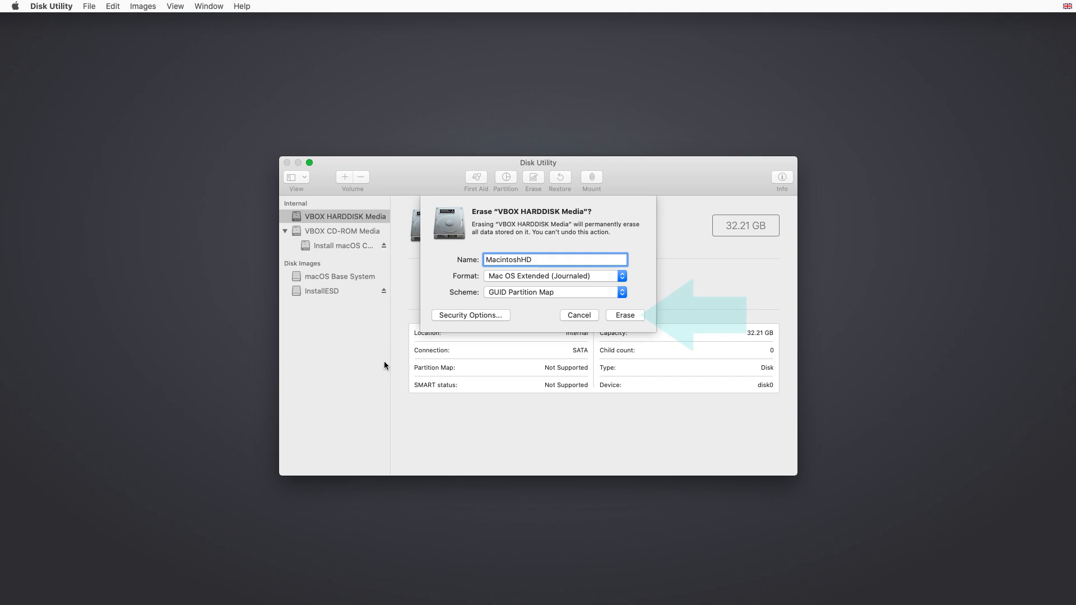
left_click(633, 312)
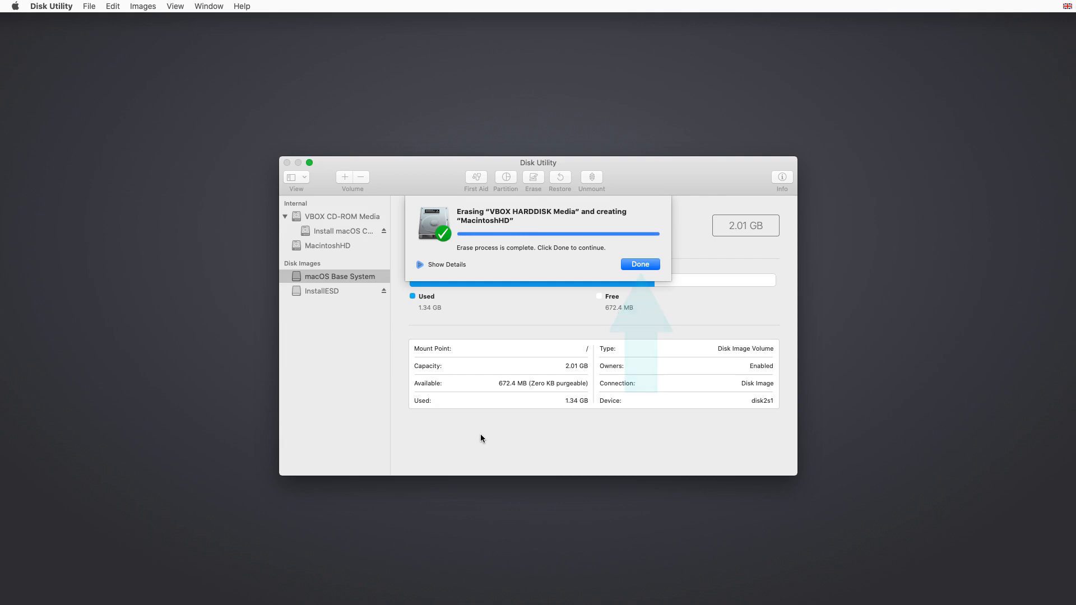
left_click(642, 266)
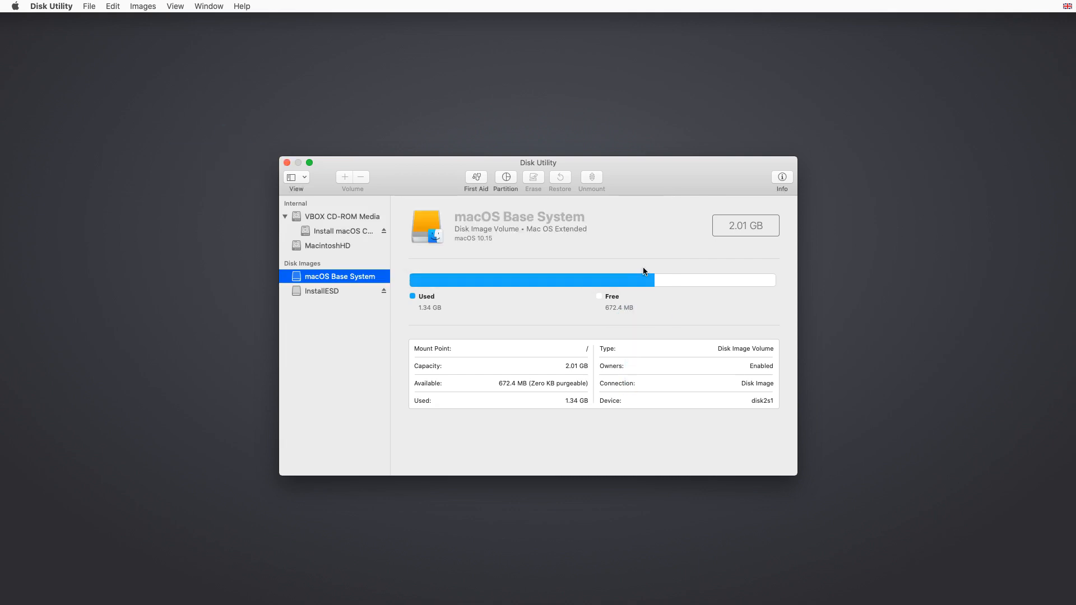
Step: Quit Disk Utility, agree to the macOS Catalina licence and start the installation on the MacintoshHD disk
key("super+q")
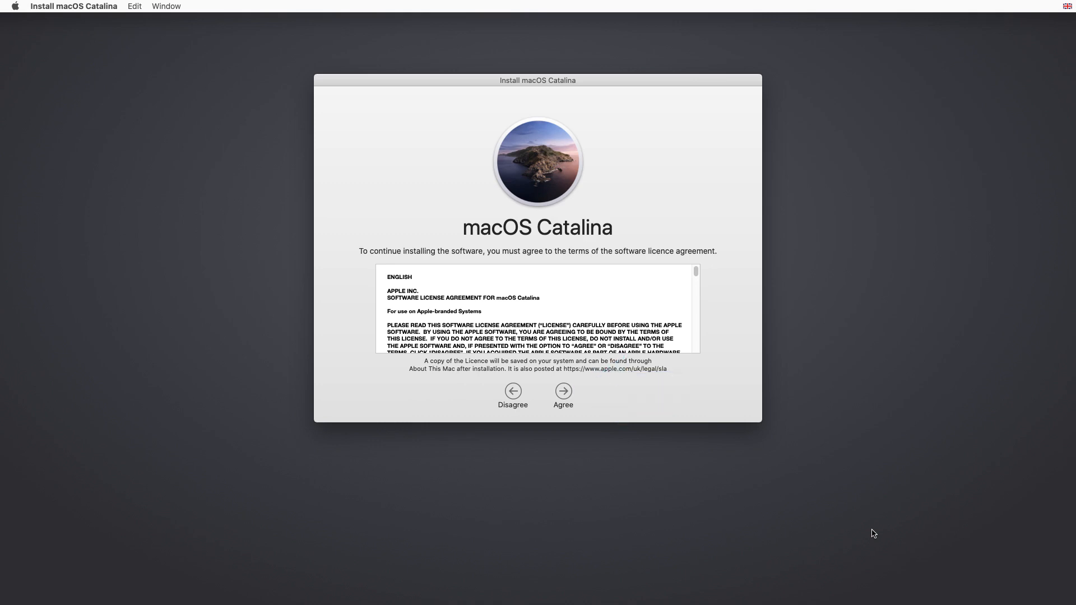
left_click(558, 399)
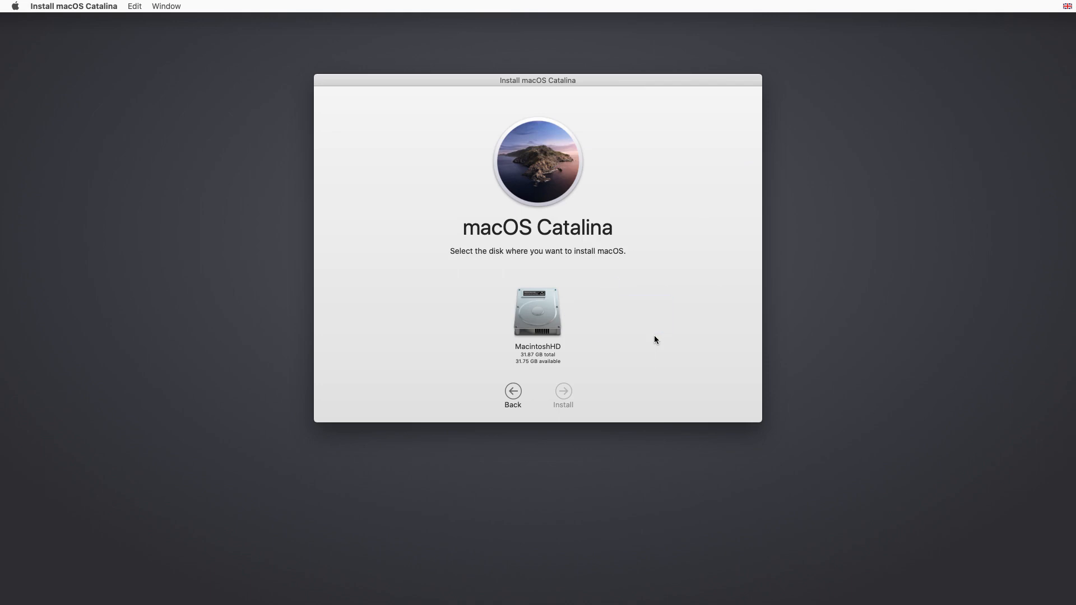
left_click(560, 309)
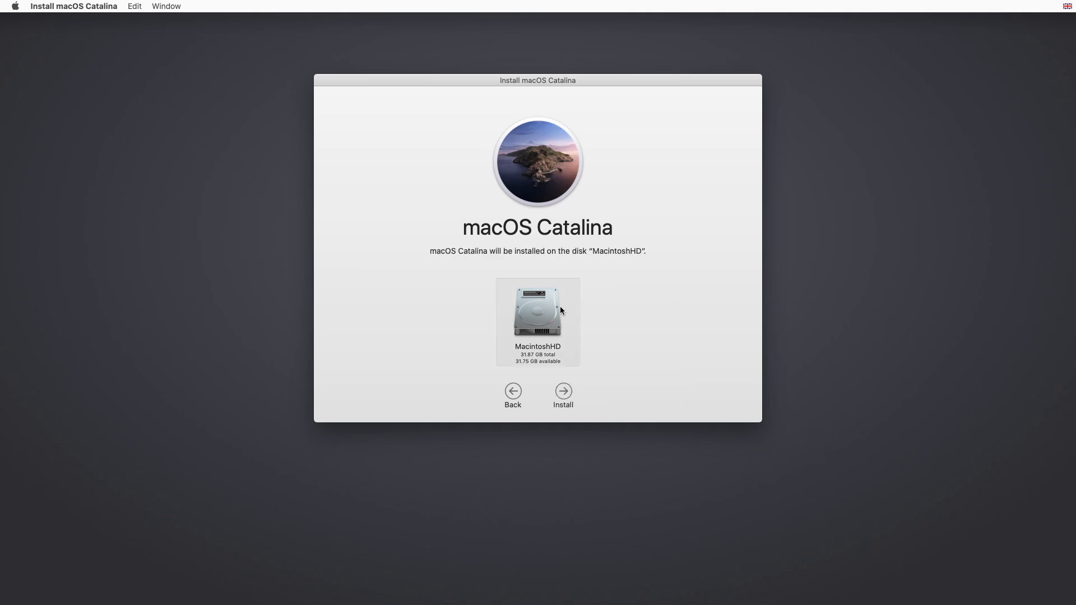
left_click(563, 394)
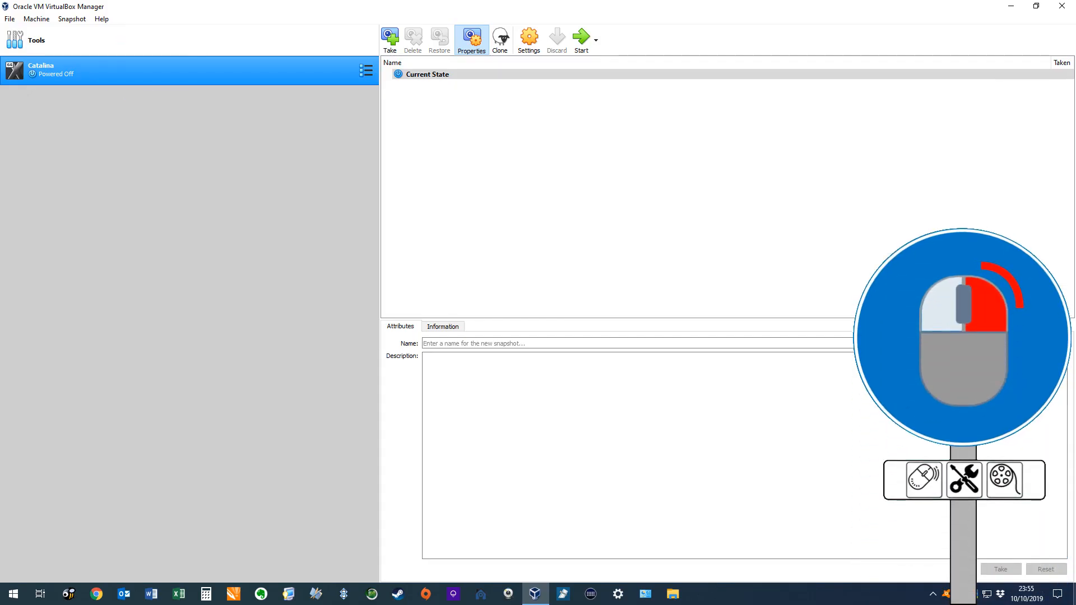
Step: In VirtualBox Manager, remove Catalina.iso from the Catalina machine's optical drive in its storage settings and save the settings
right_click(292, 68)
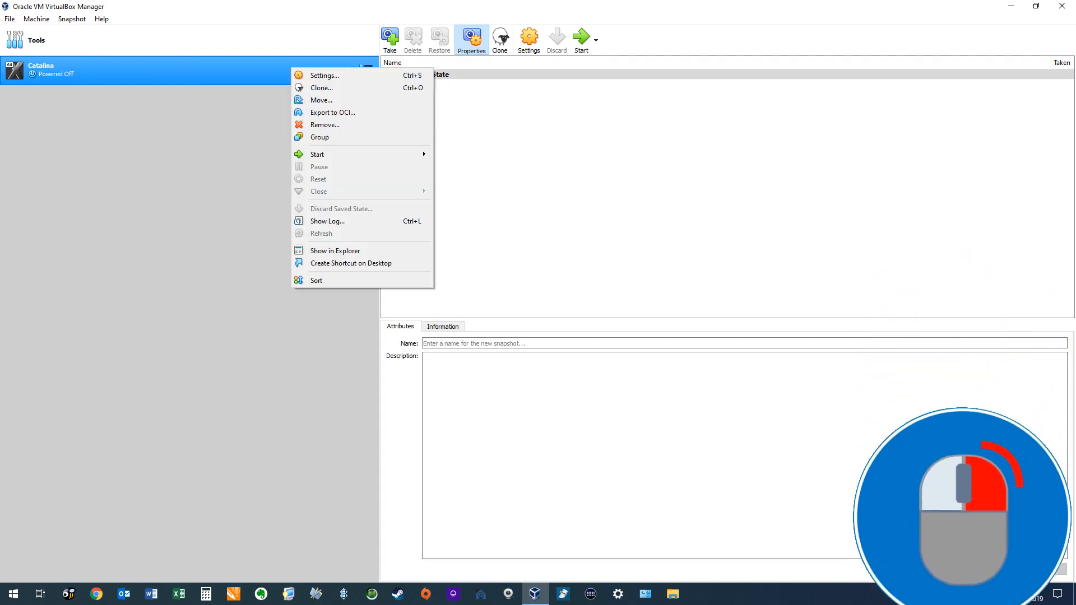
left_click(324, 76)
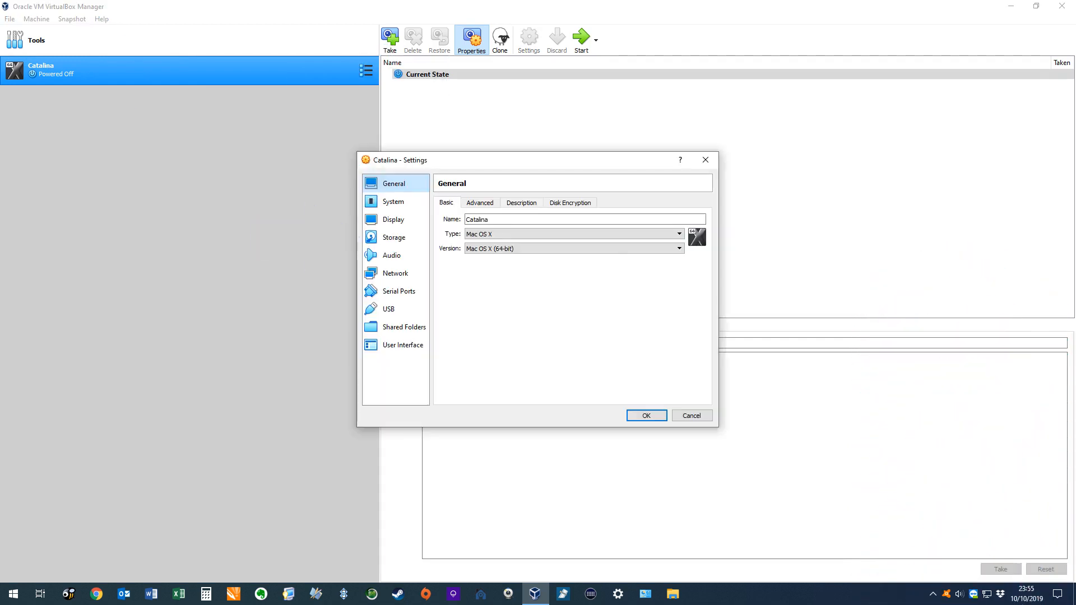
left_click(393, 238)
left_click(476, 241)
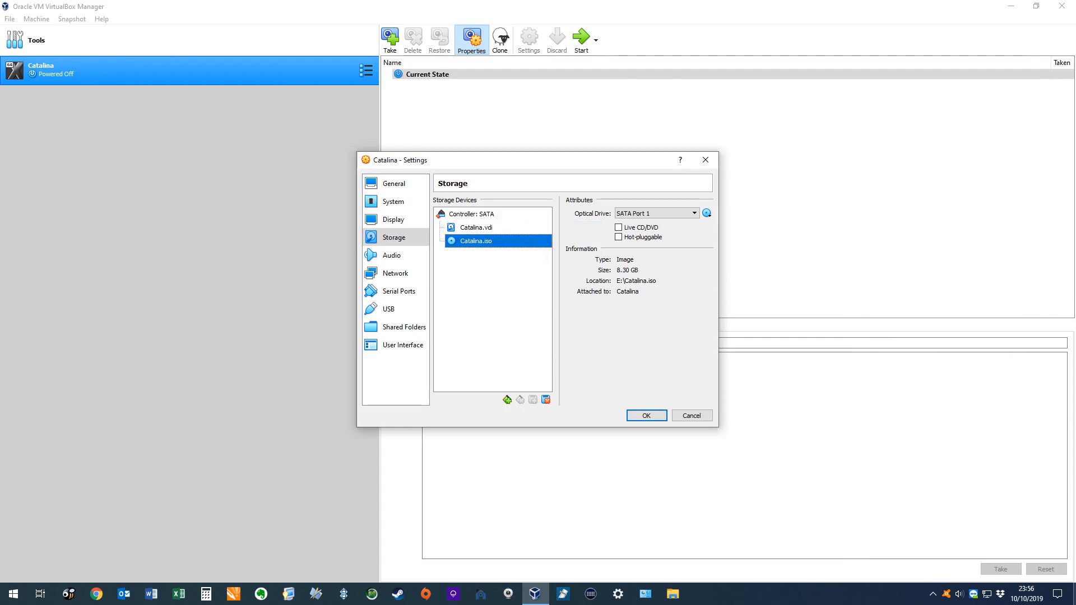
left_click(707, 213)
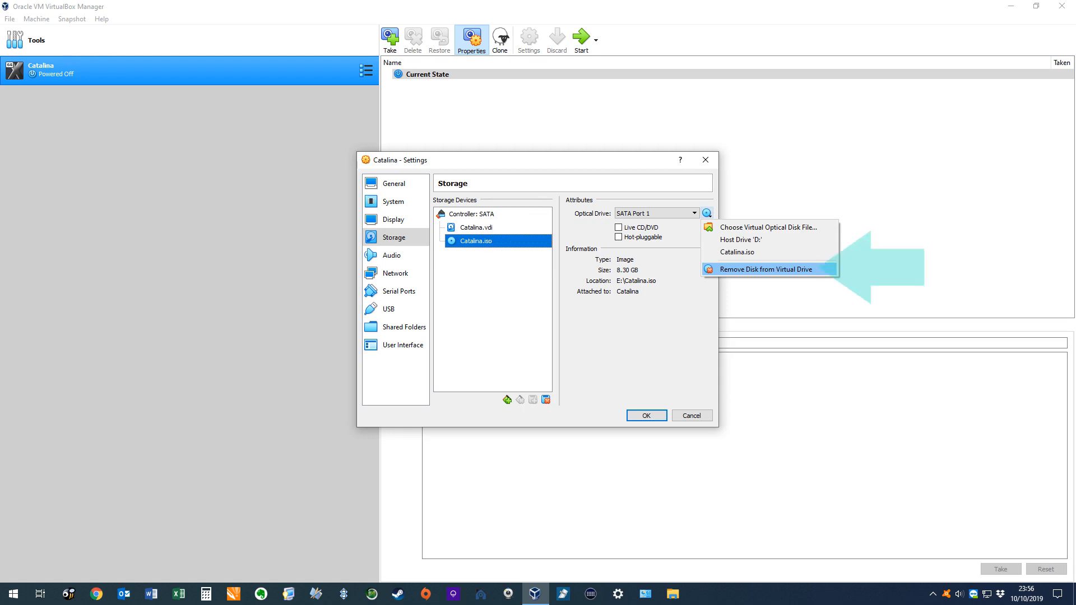
left_click(765, 269)
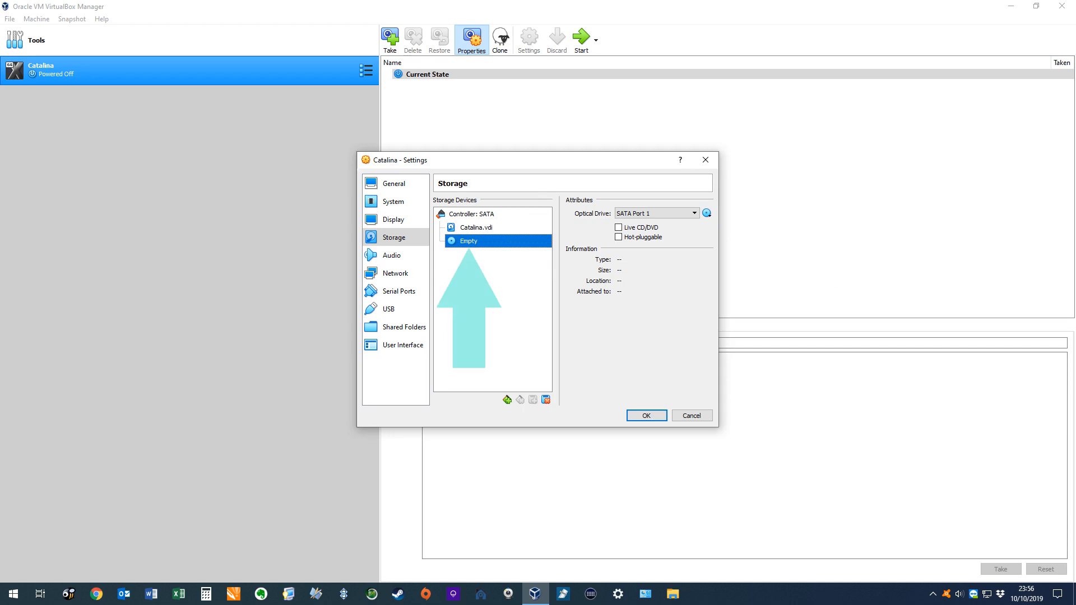
left_click(646, 415)
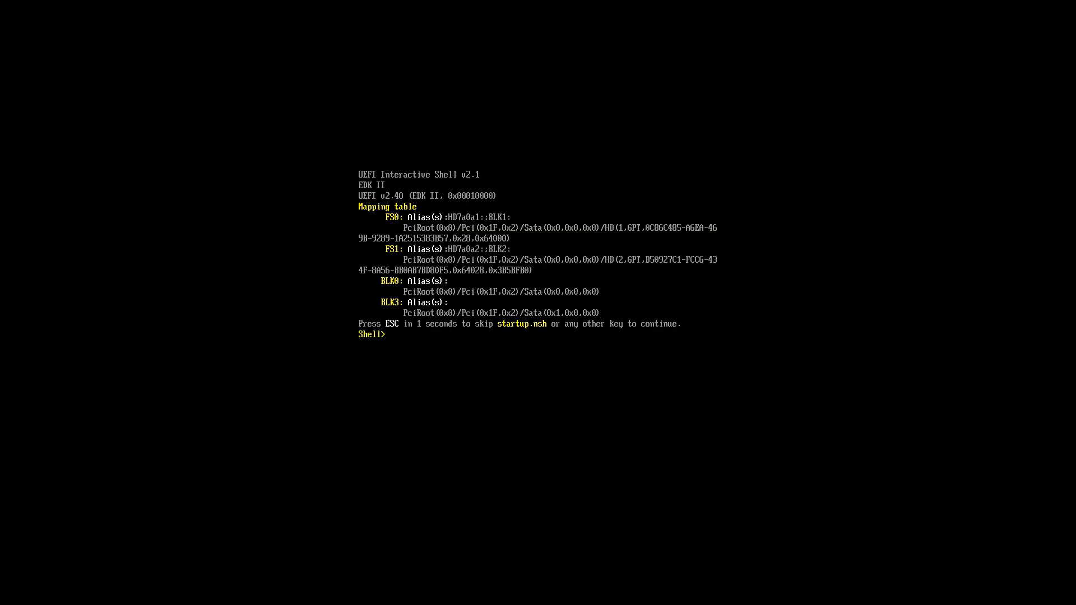
Step: In the booted virtual machine, exit the UEFI shell and open Boot From File in the Boot Maintenance Manager
type("exit")
key("Return")
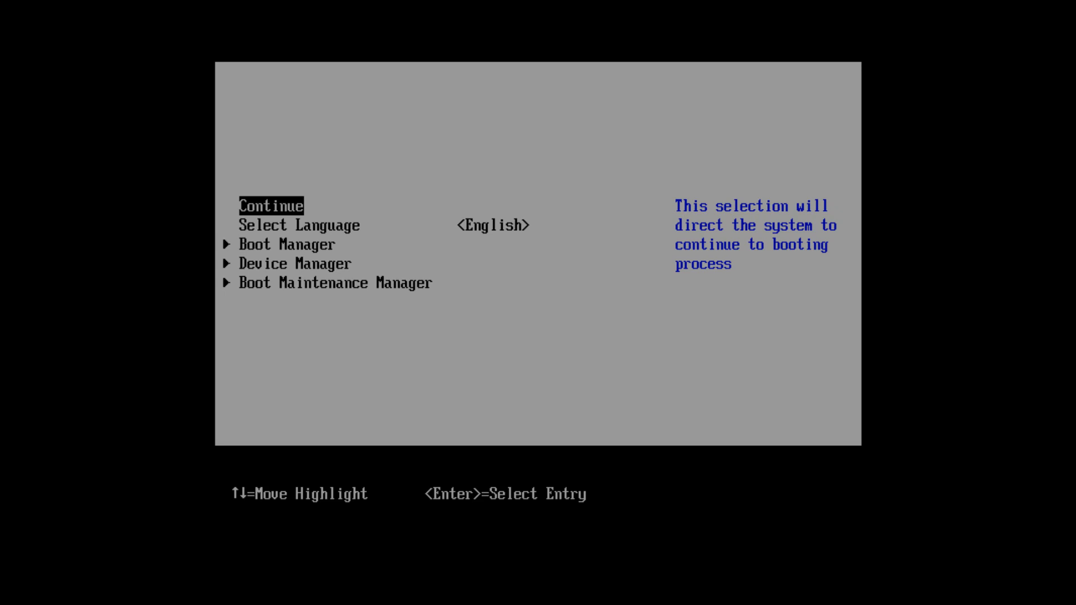
key("Up")
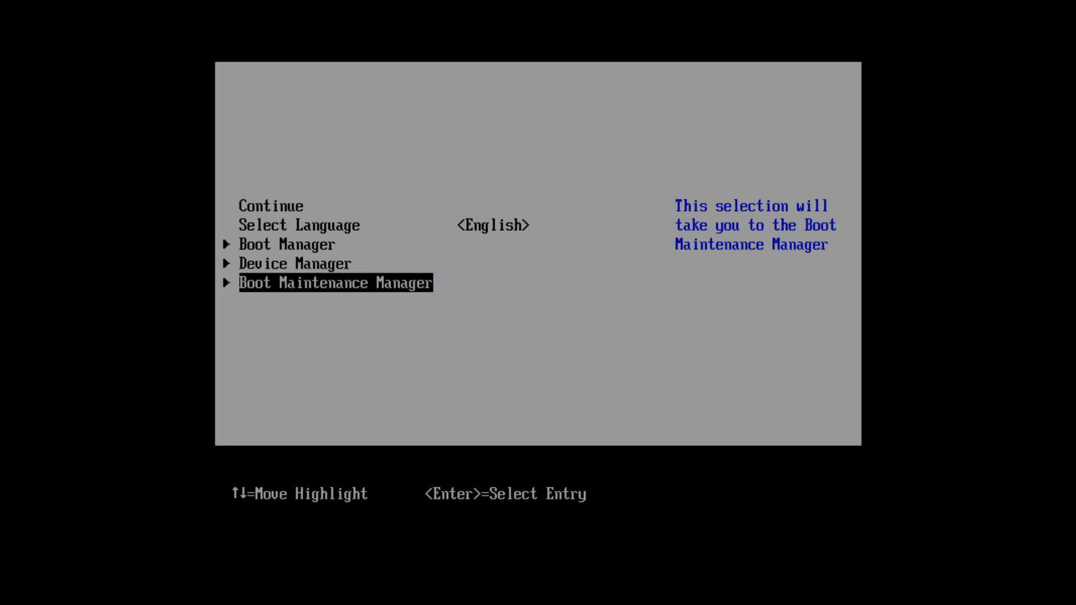
key("Return")
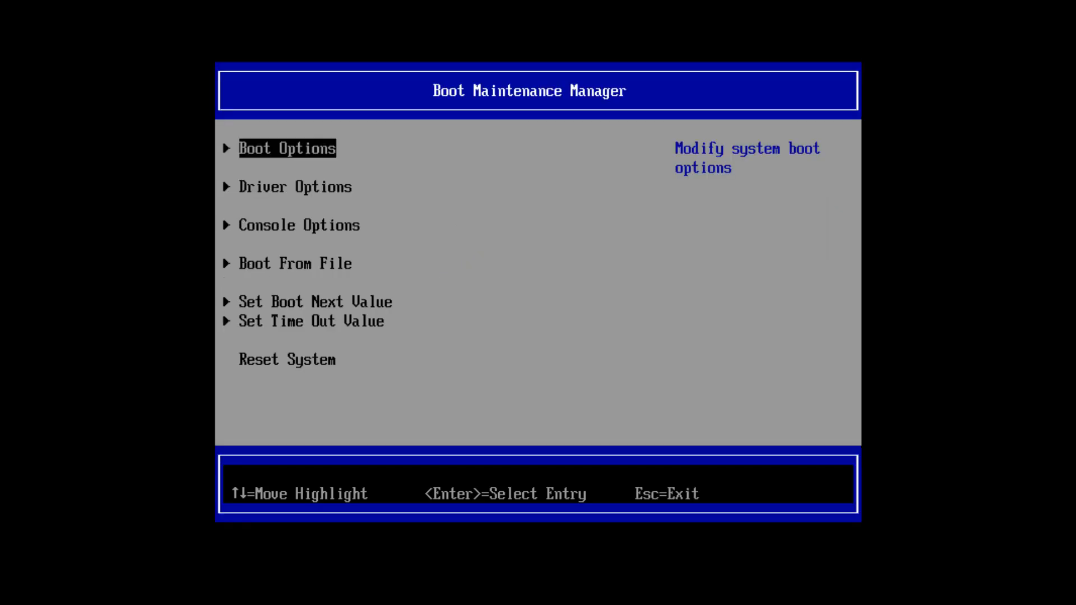
key("Down")
key("Down")
key("Down")
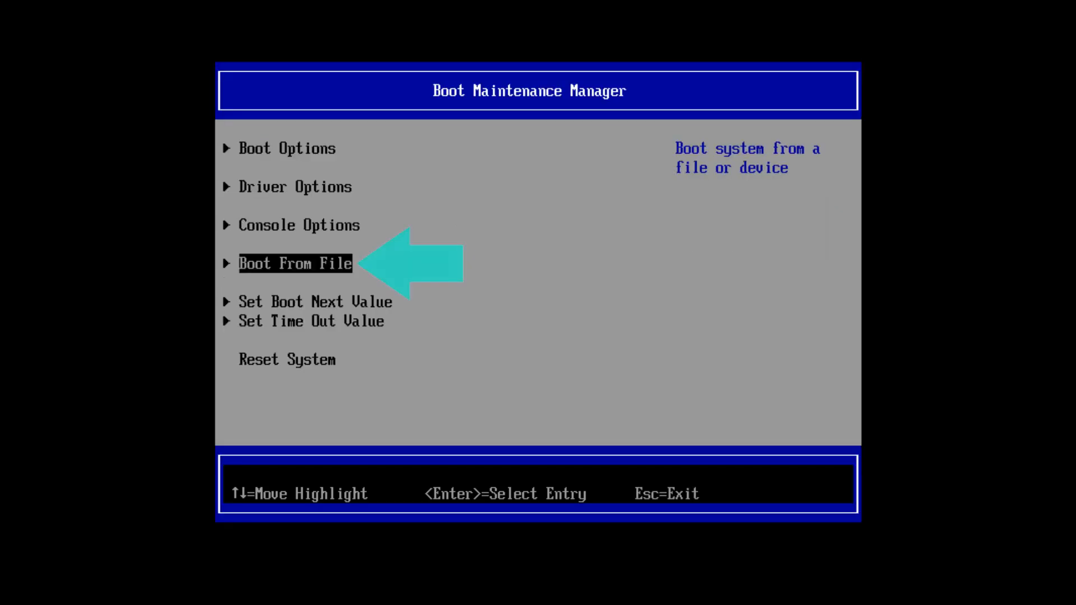
key("Return")
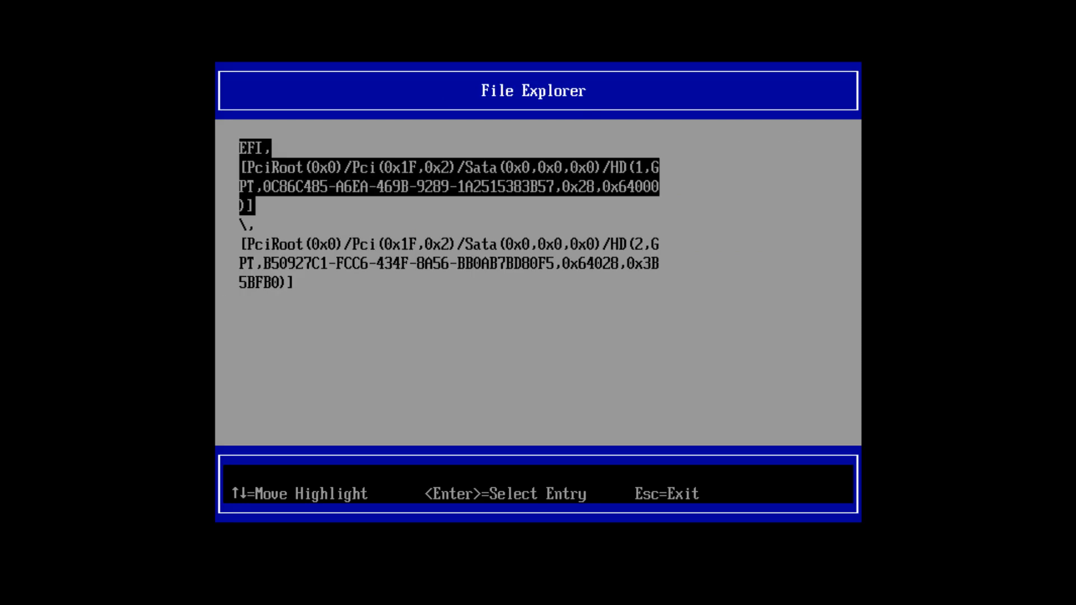
Step: Boot from boot.efi on the second partition, inside macOS Install Data, Locked Files, Boot Files
key("Down")
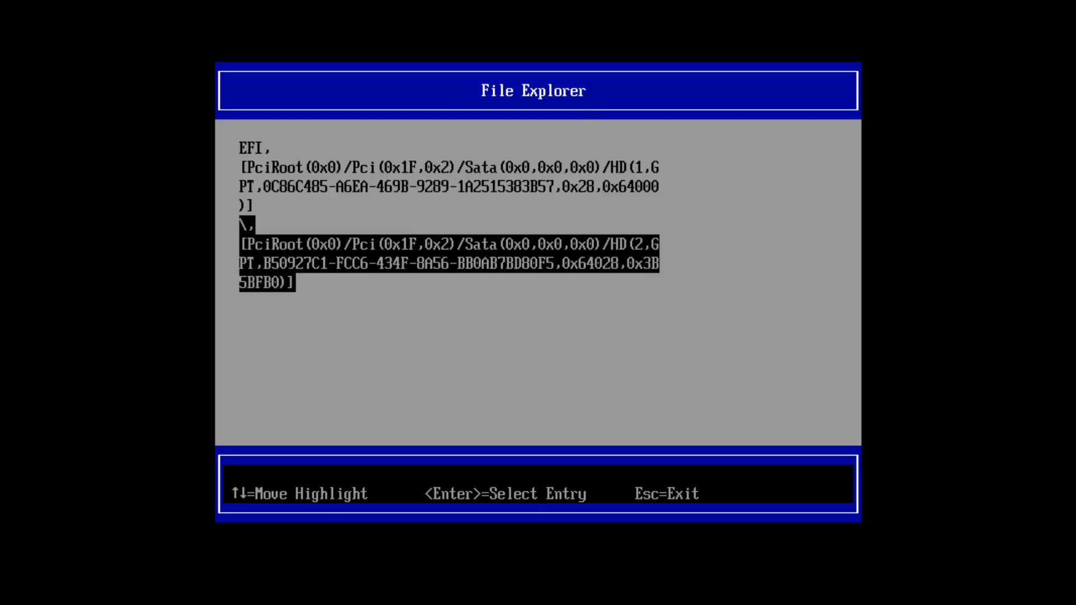
key("Return")
key("Down")
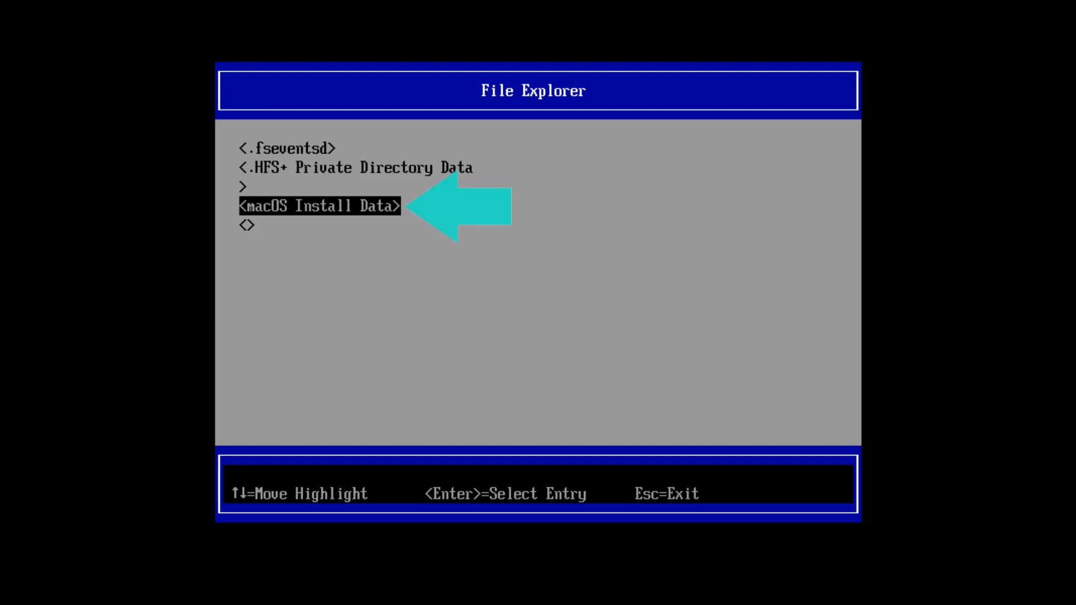
key("Return")
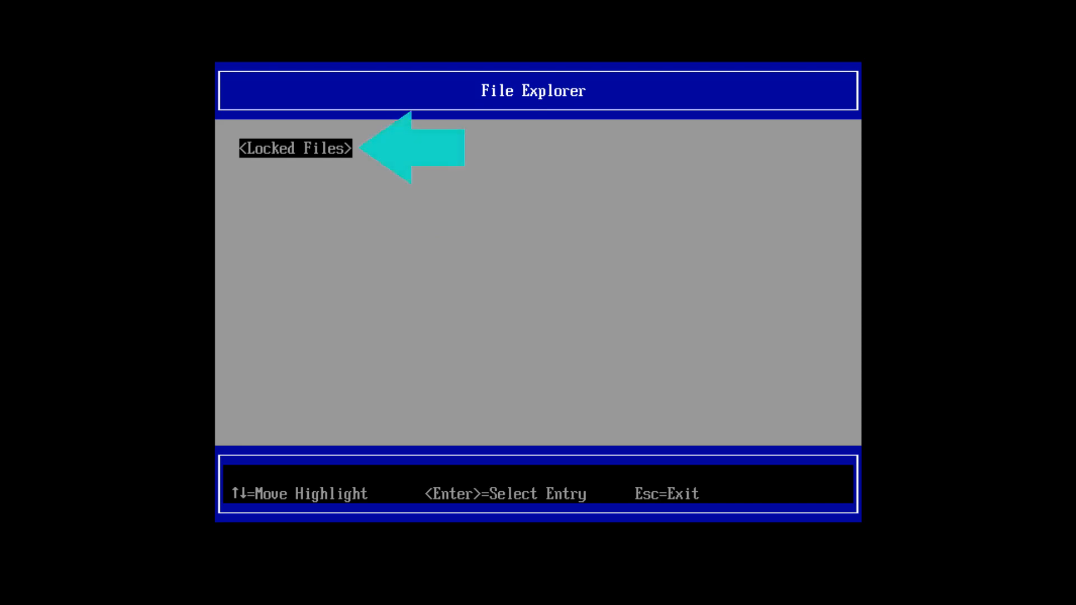
key("Return")
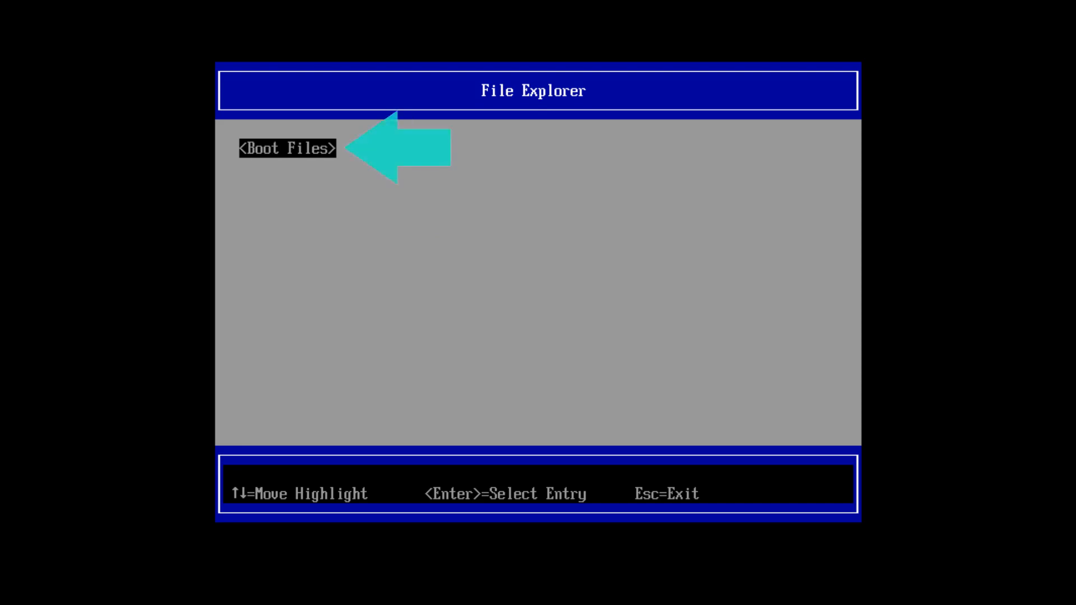
key("Return")
key("Down")
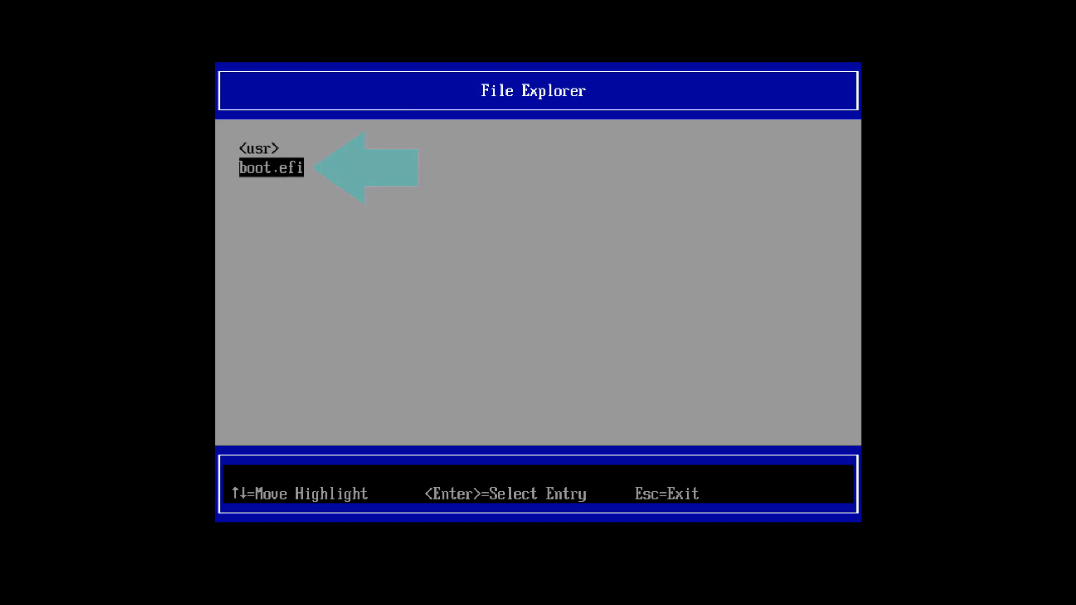
key("Return")
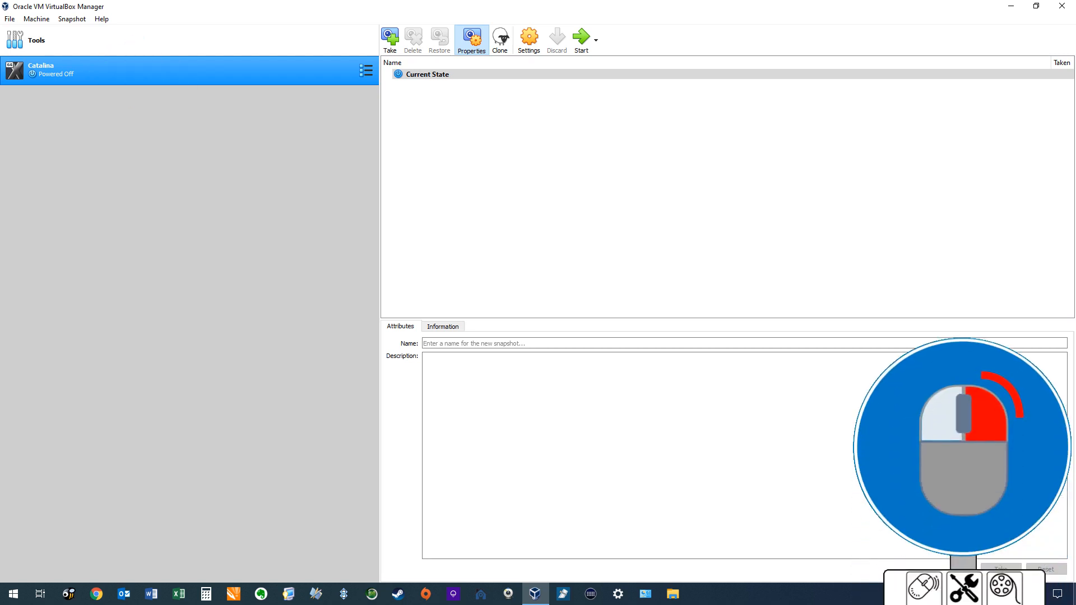
Step: In VirtualBox Manager, load TheTechBlogger_APFSEfi from Local Disk (E:) into the Catalina machine's empty optical drive and save the settings
right_click(249, 75)
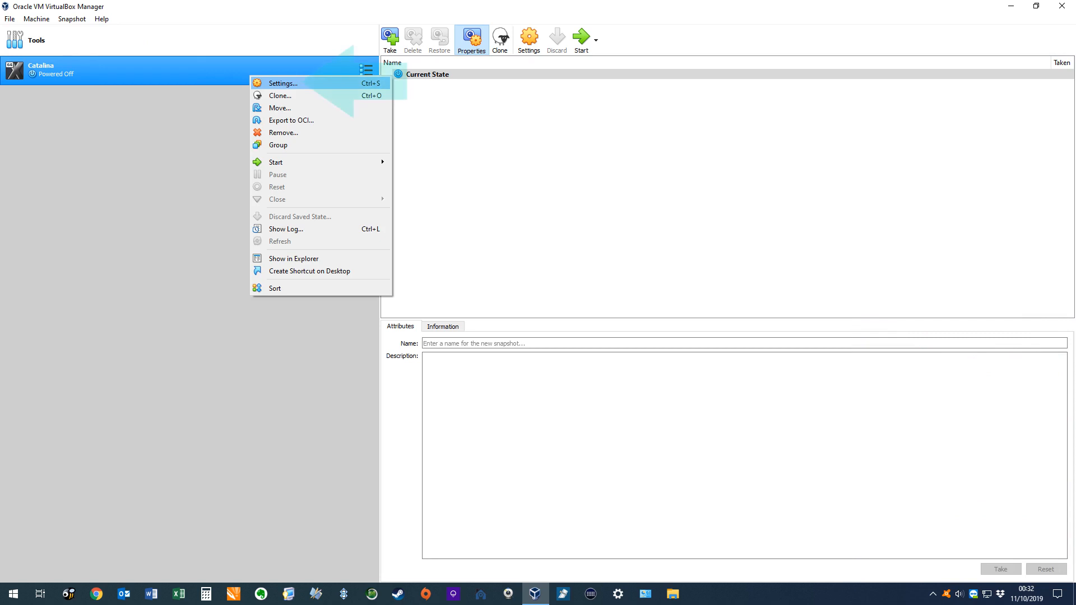
left_click(283, 84)
left_click(394, 238)
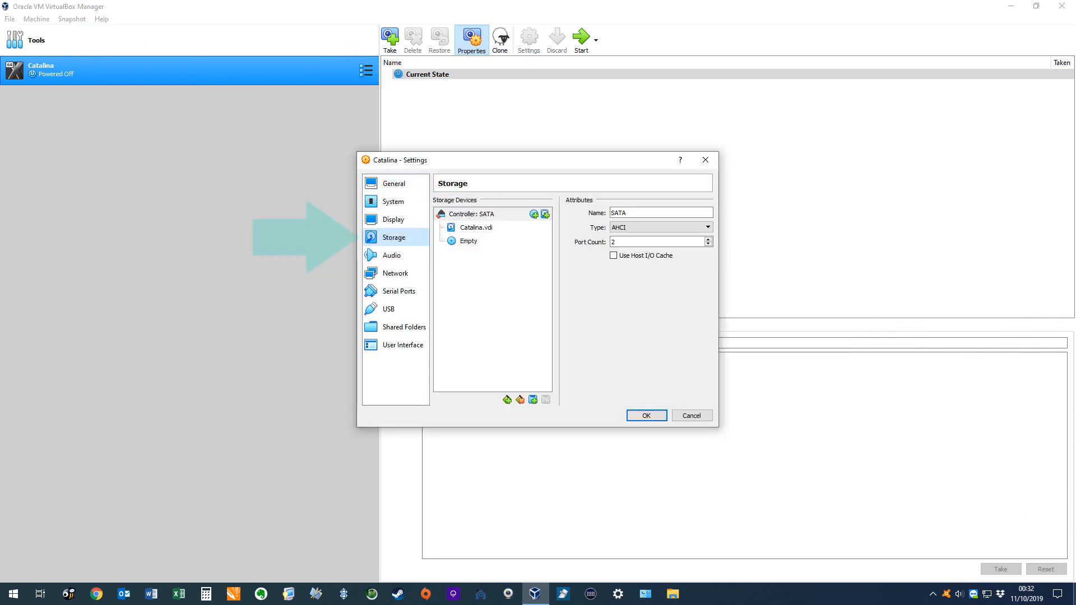
left_click(468, 241)
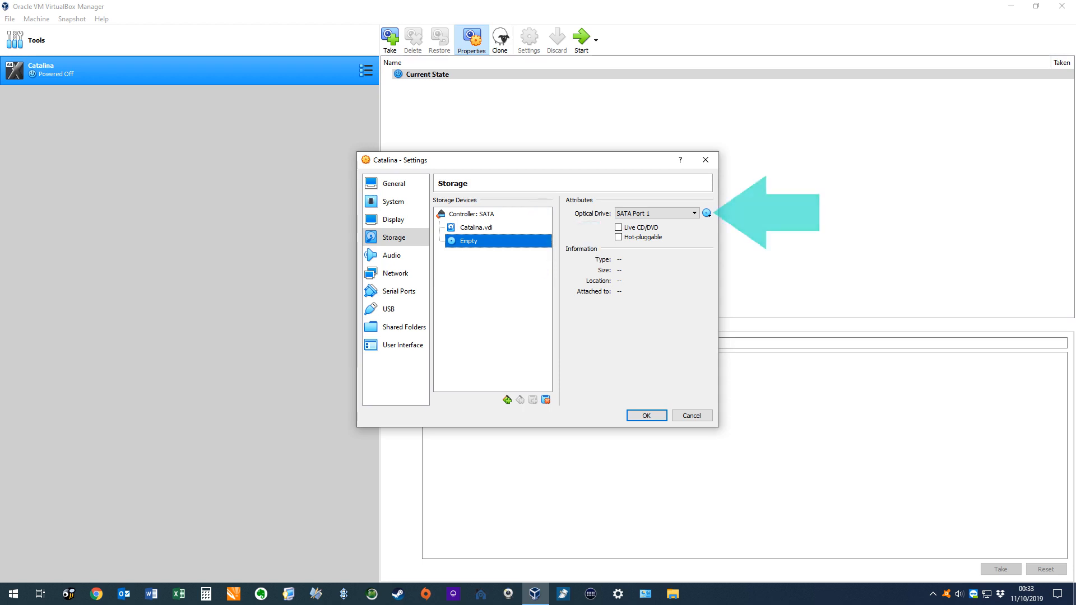
left_click(706, 213)
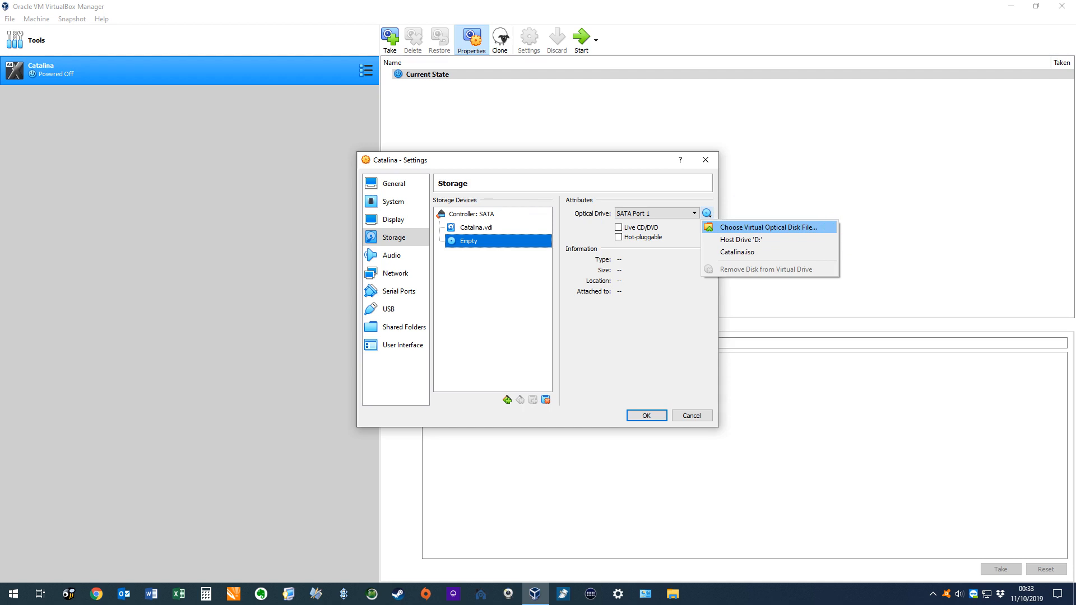
left_click(768, 227)
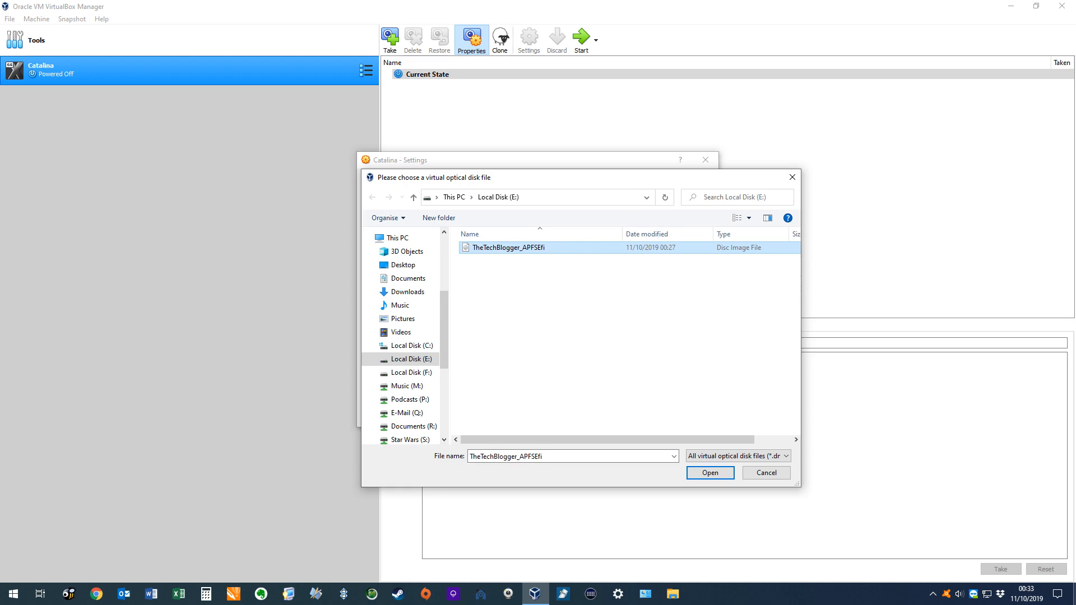
left_click(710, 473)
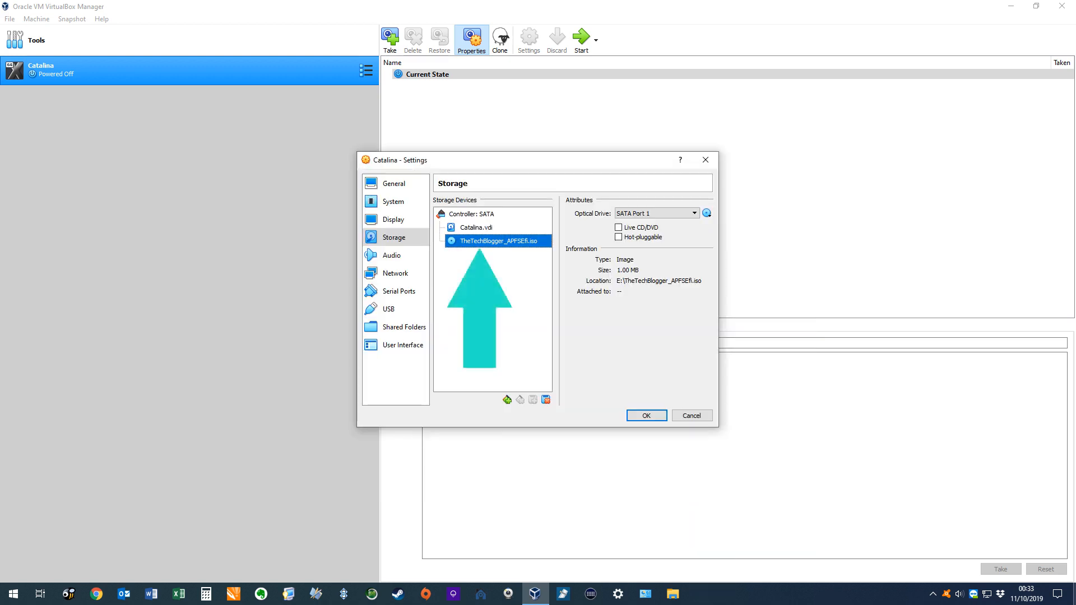
left_click(646, 415)
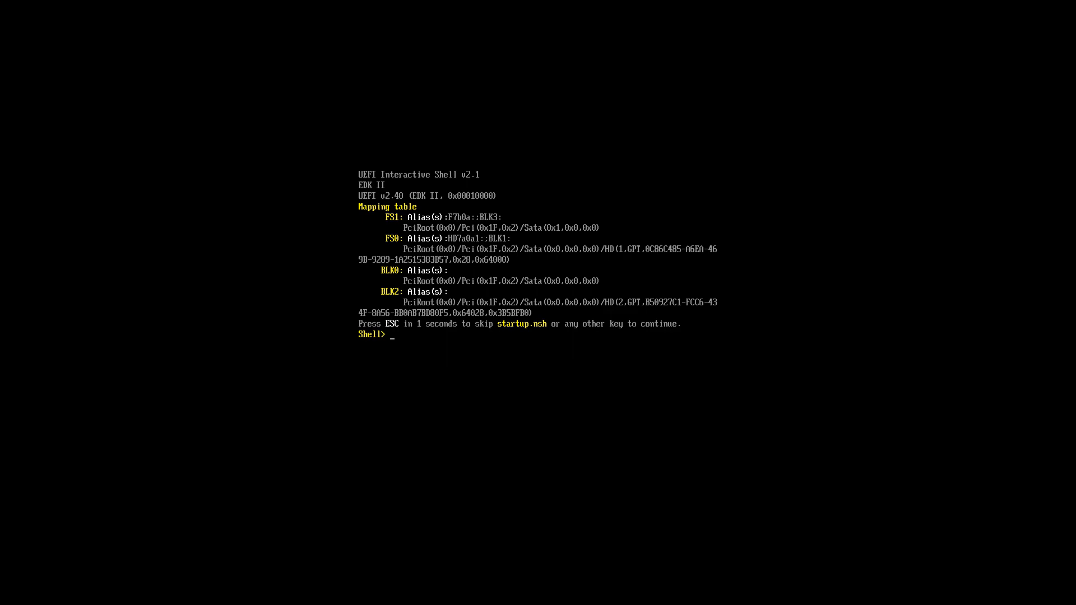
Step: In the virtual machine's UEFI shell, switch to fs0: and copy the EFI folder there with "copy -r fs1:\EFI"
type("fs0:")
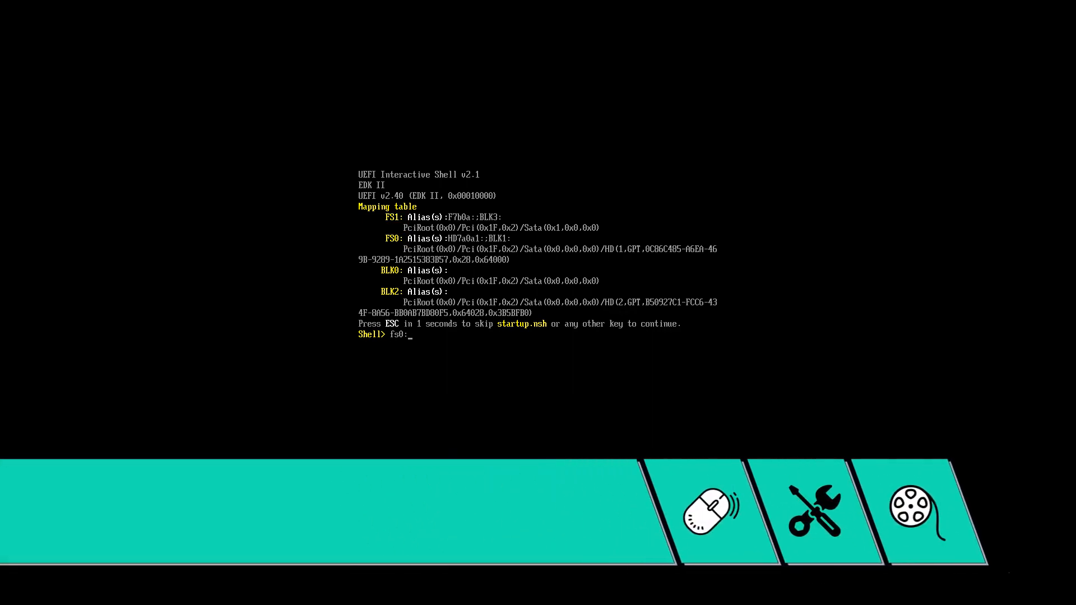
key("Return")
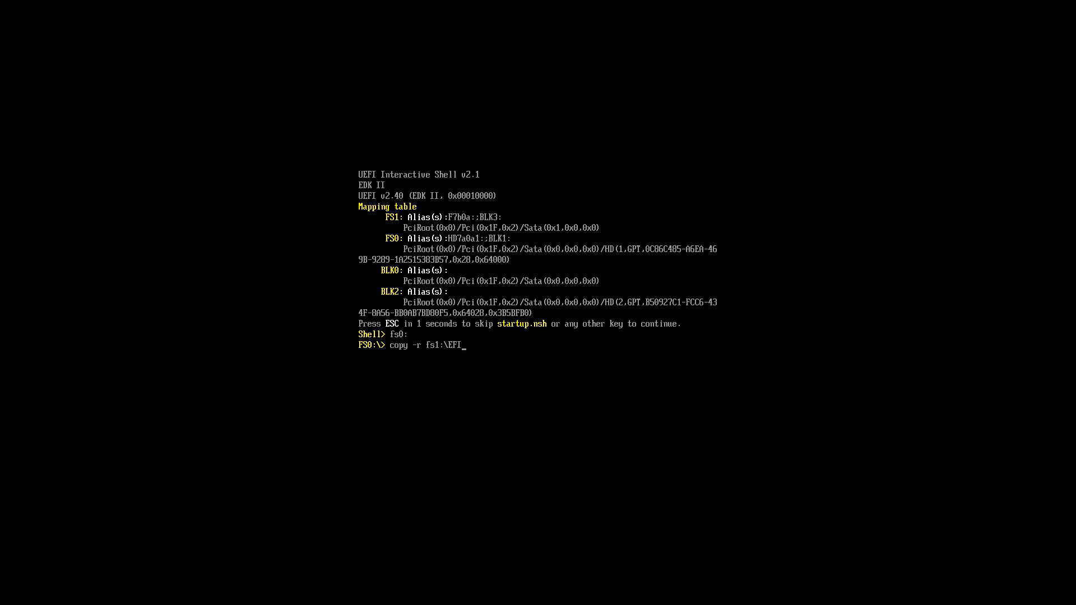
key("Return")
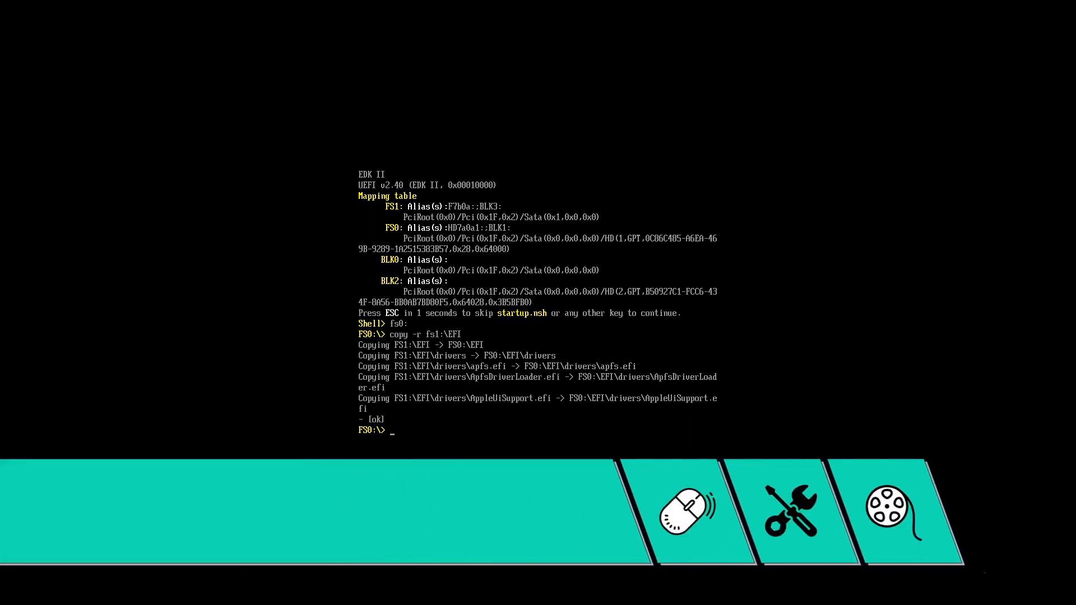
Step: Edit startup.nsh to contain "echo -off" and load commands for apfs.efi, AppleUiSupport.efi and ApfsDriverLoader.efi from fs0:\EFI\drivers, and save the file
type("edit startup.nsh")
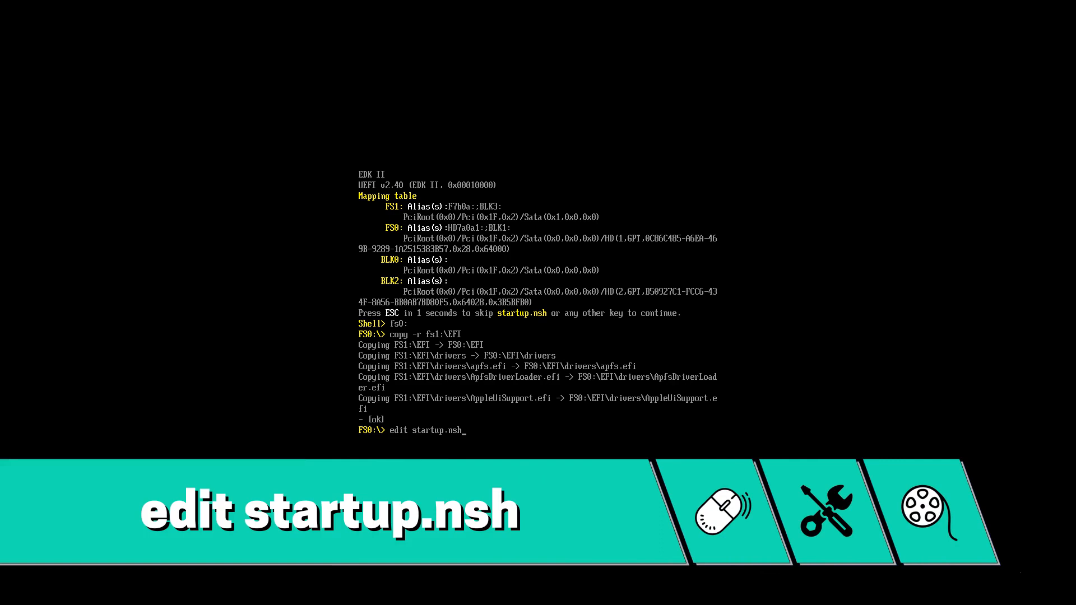
key("Return")
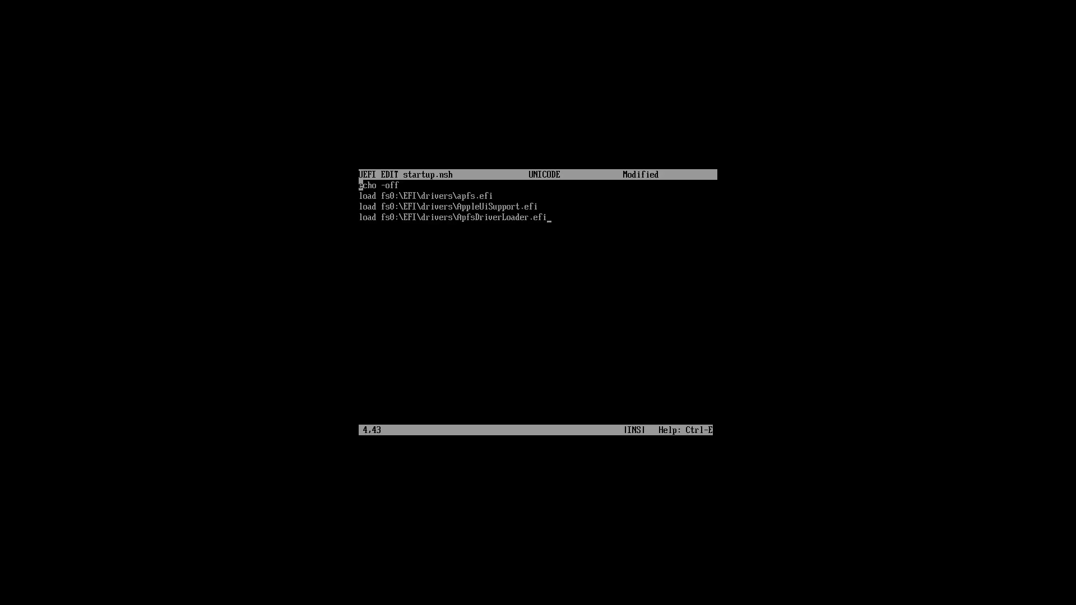
key("ctrl+q")
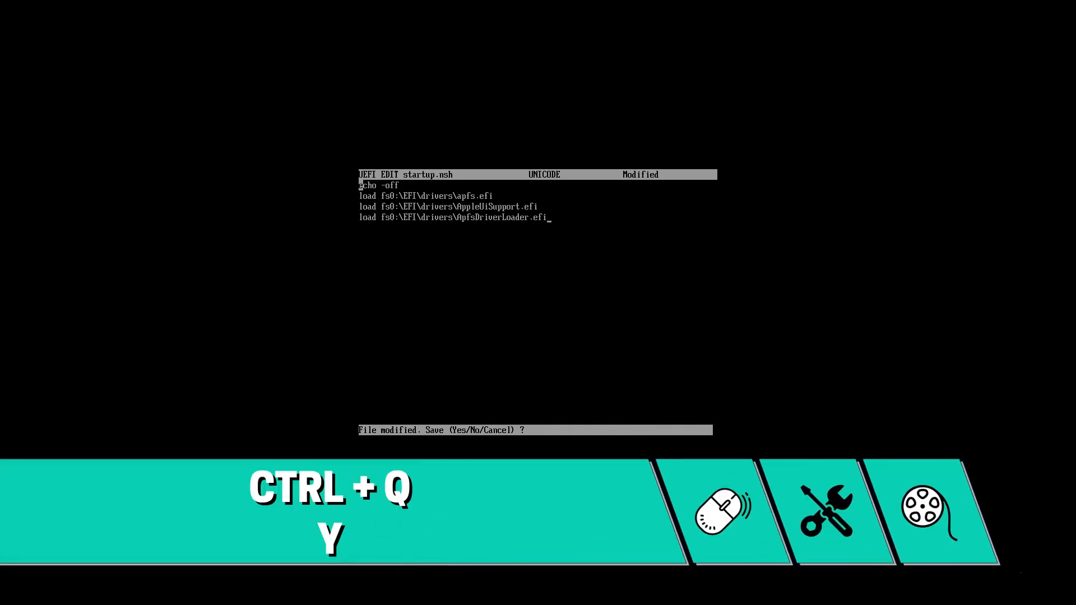
key("y")
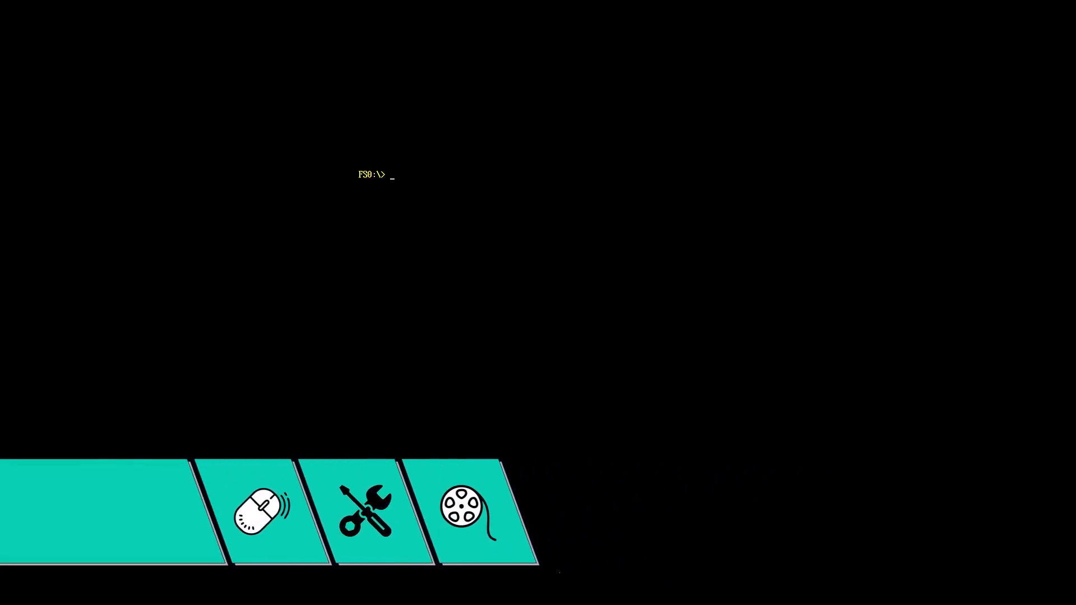
Step: Exit the UEFI shell, continue booting, and refresh the device mappings in the shell with "map -r"
type("exit")
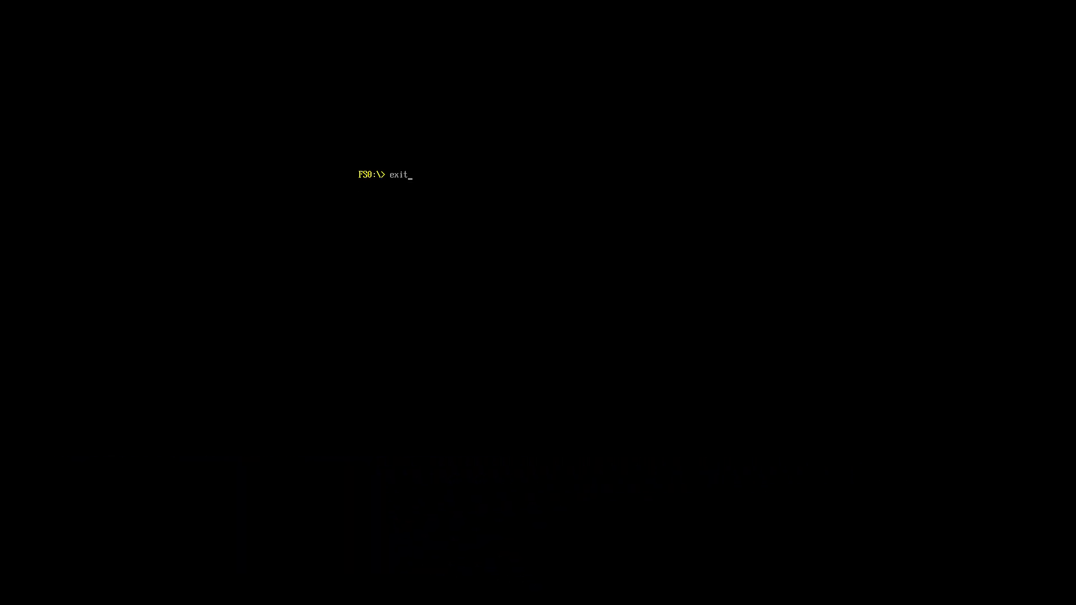
key("Return")
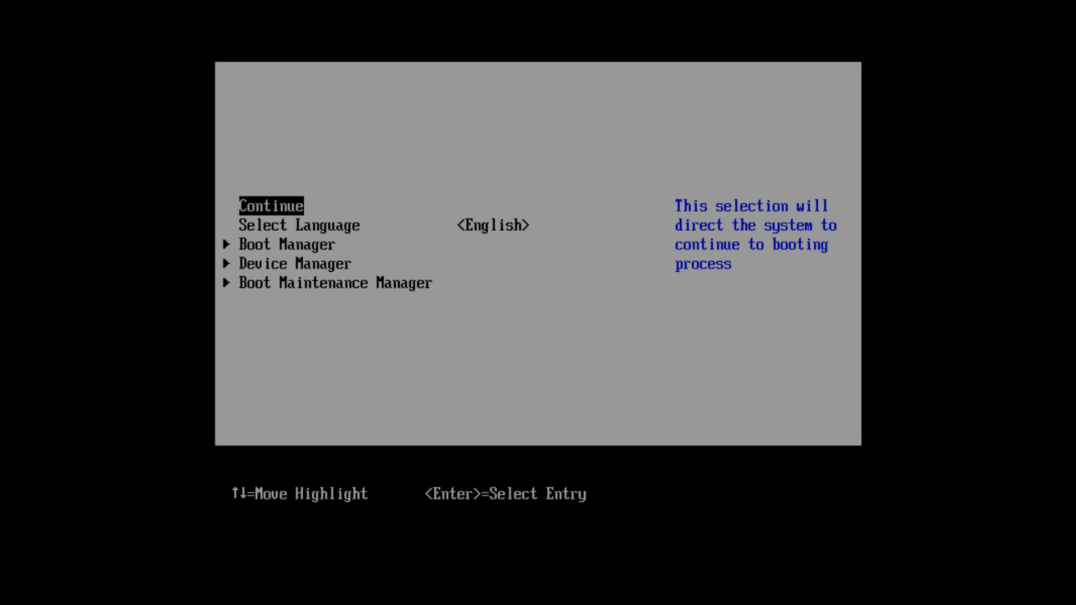
key("Return")
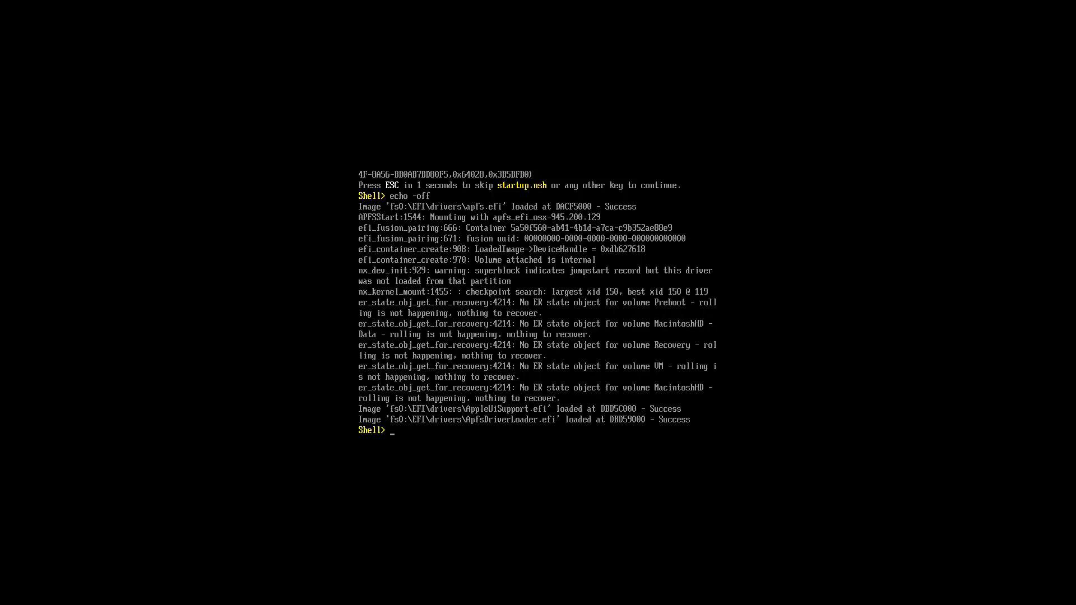
type("map -r")
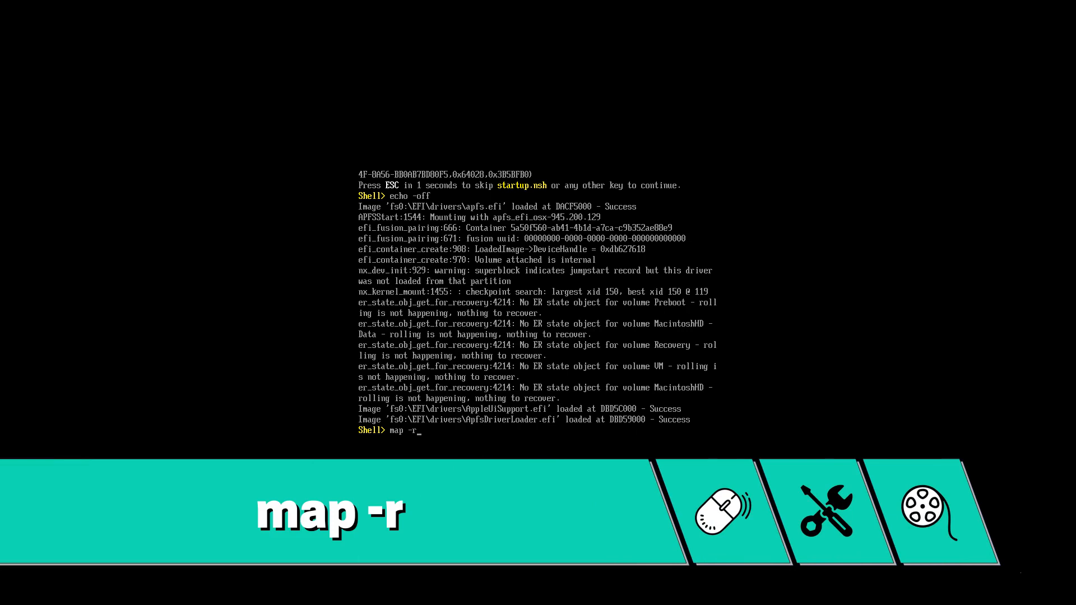
key("Return")
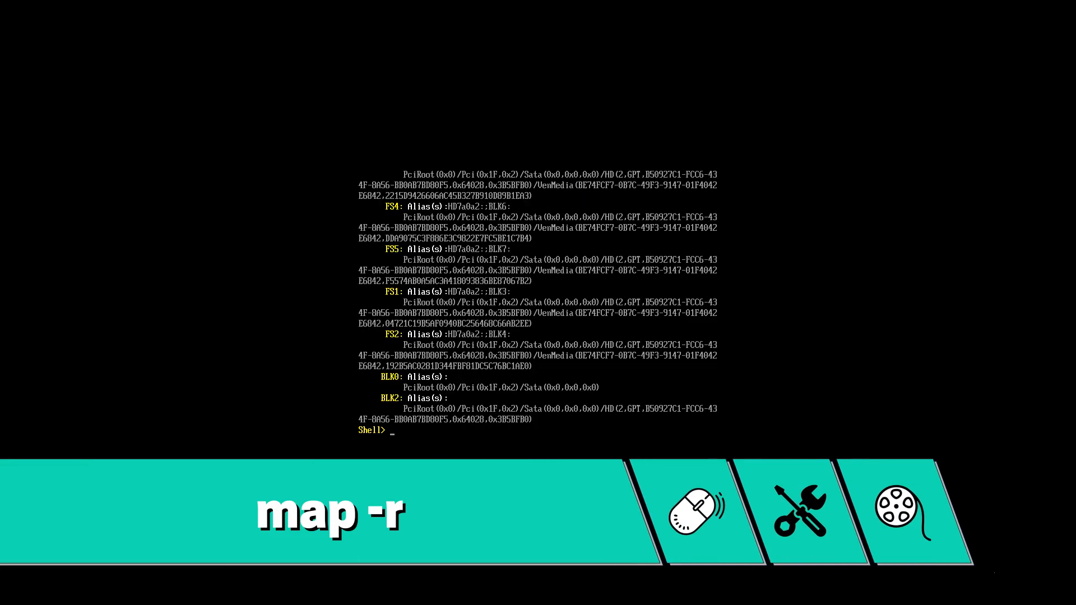
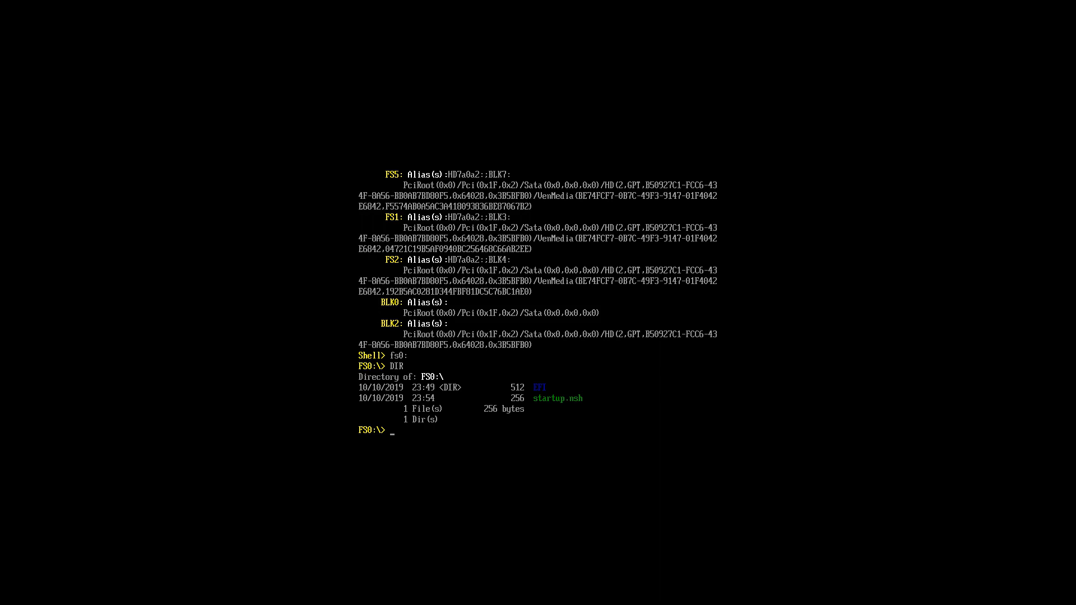
Step: List the directory contents of FS1: and FS2: to look for the volume containing the macOS System folder
type("FS1:")
key("Return")
type("DIR")
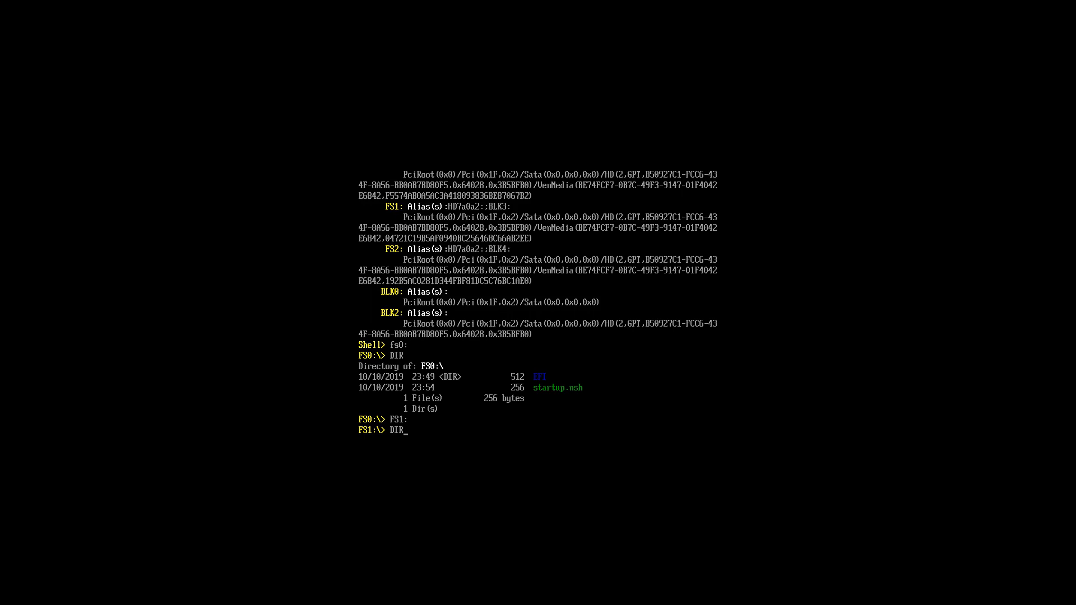
key("Return")
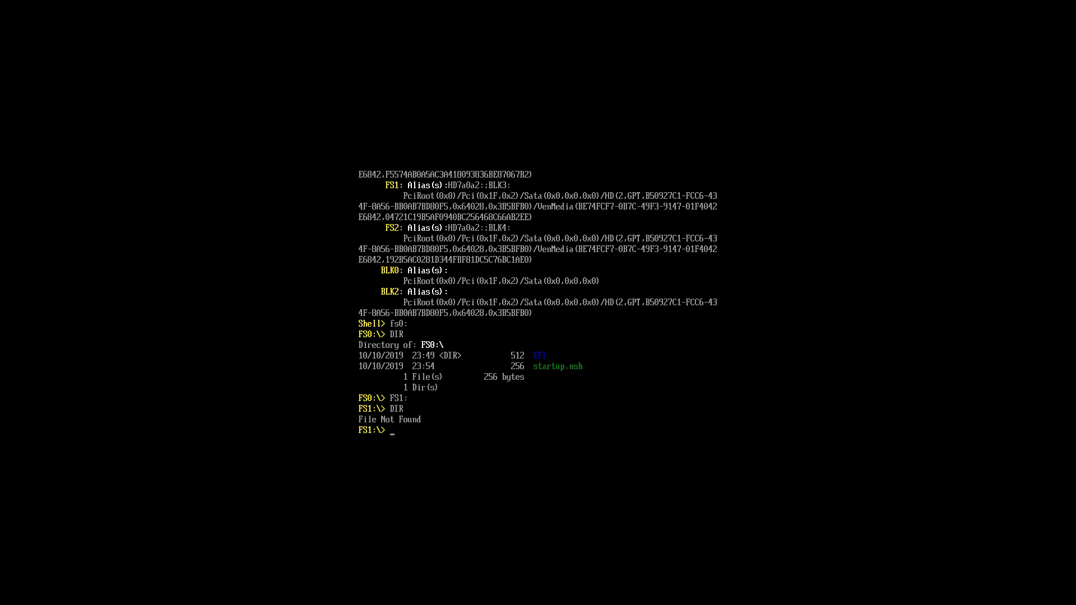
type("FS2:")
key("Return")
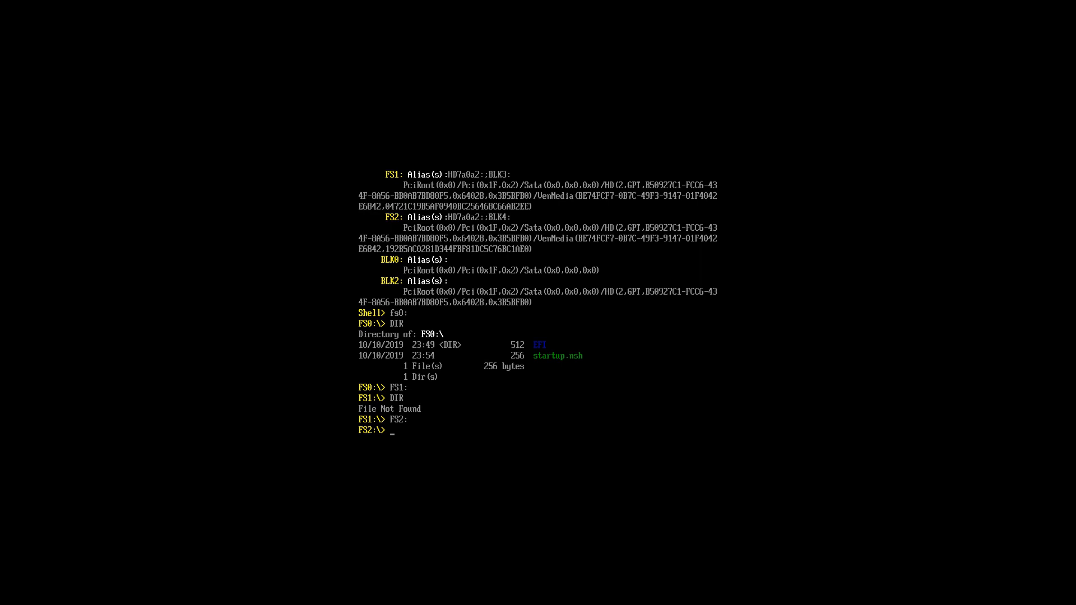
type("DIR")
key("Return")
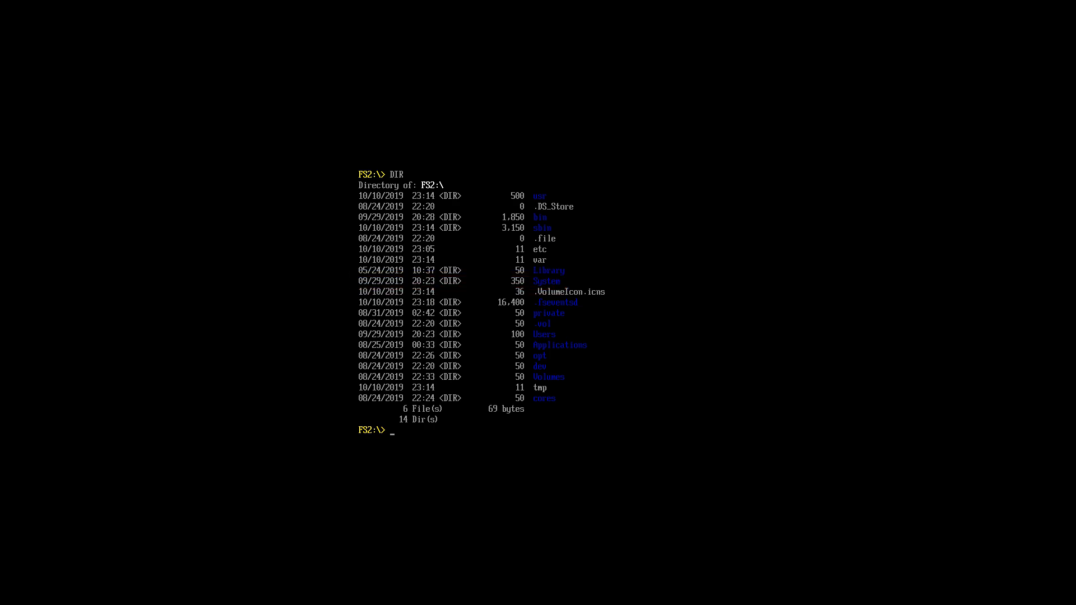
Step: List the directory contents of FS3: and FS4: to compare them with the other volumes
type("FS3:")
key("Return")
type("DIR")
key("Return")
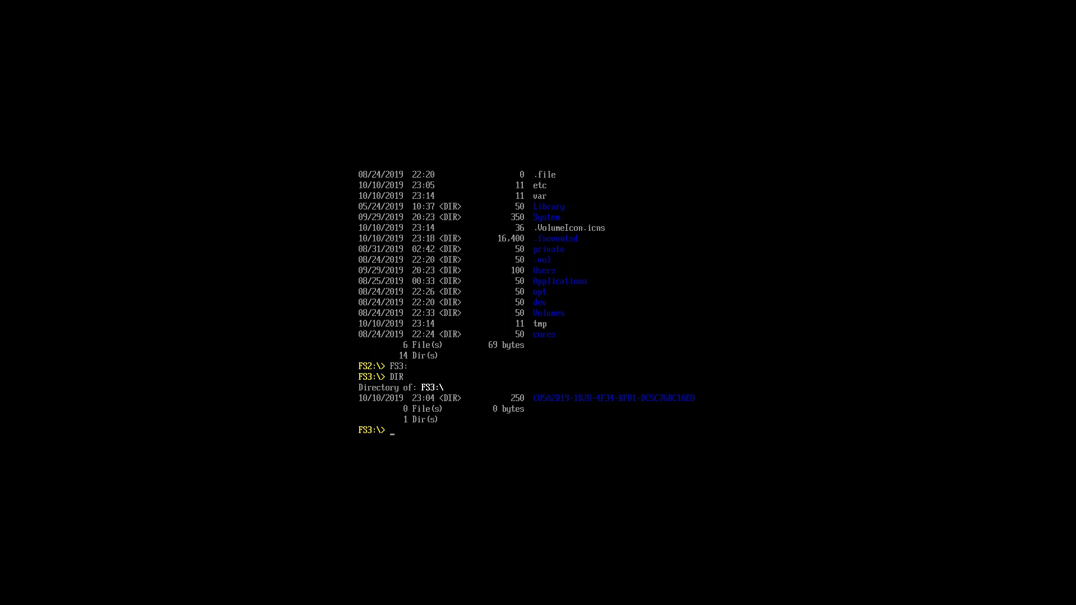
type("FS4:")
key("Return")
type("DIR")
key("Return")
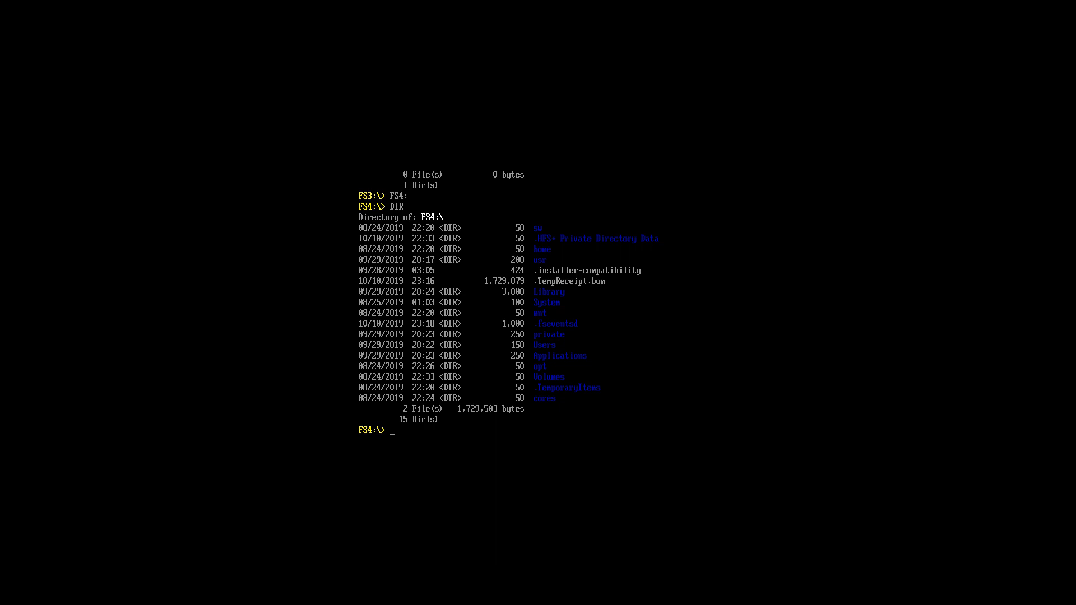
Step: Edit startup.nsh on FS0:, adding the lines "map -r", "fs2:", "cd System\Library\CoreServices" and "boot.efi", and save the file
type("FS0:")
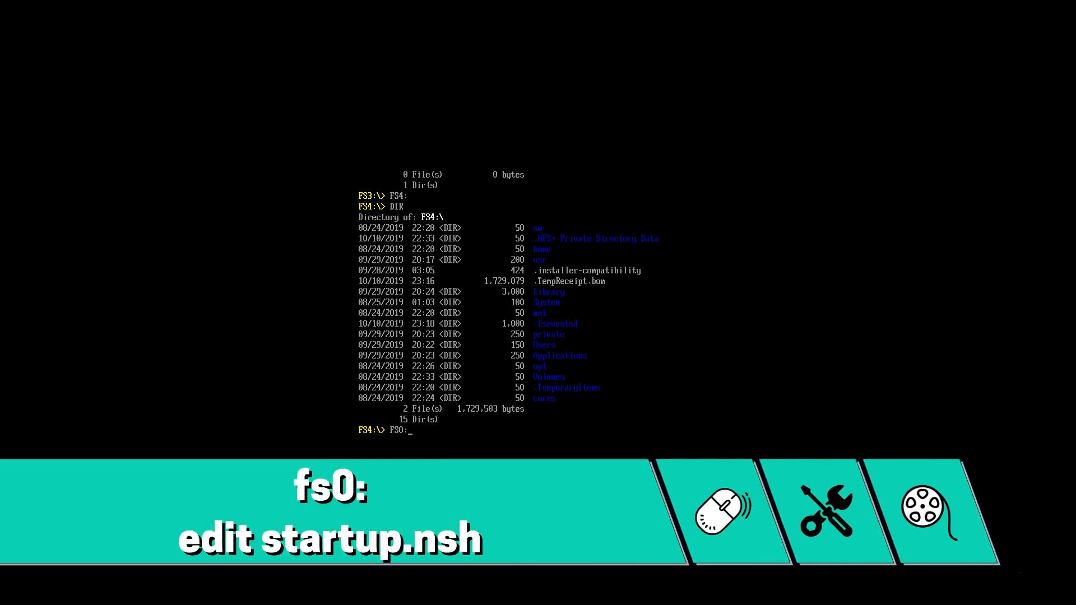
key("Return")
type("edit startup.nsh")
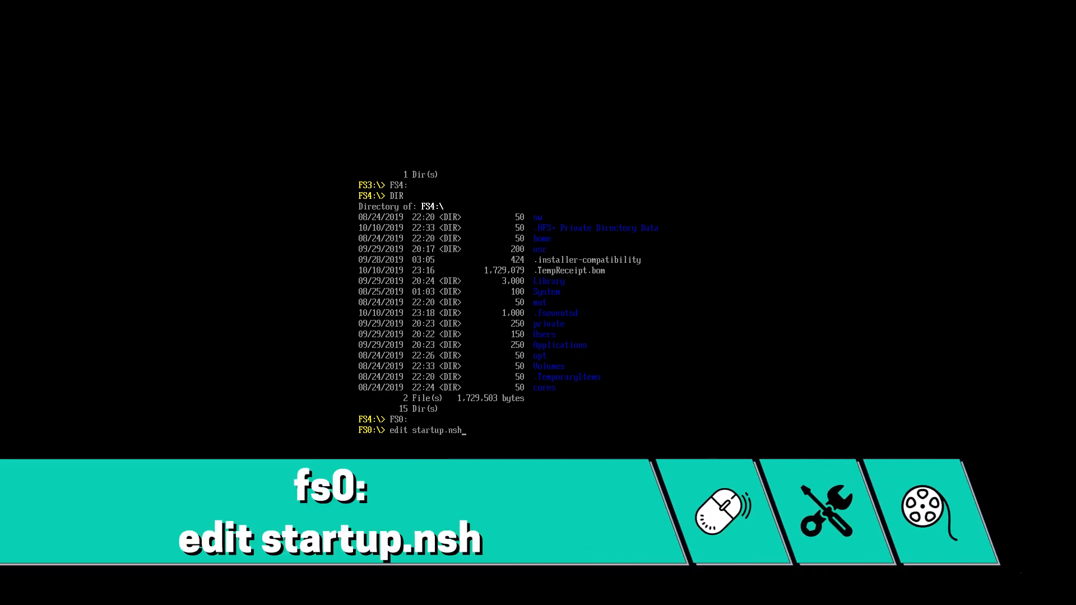
key("Return")
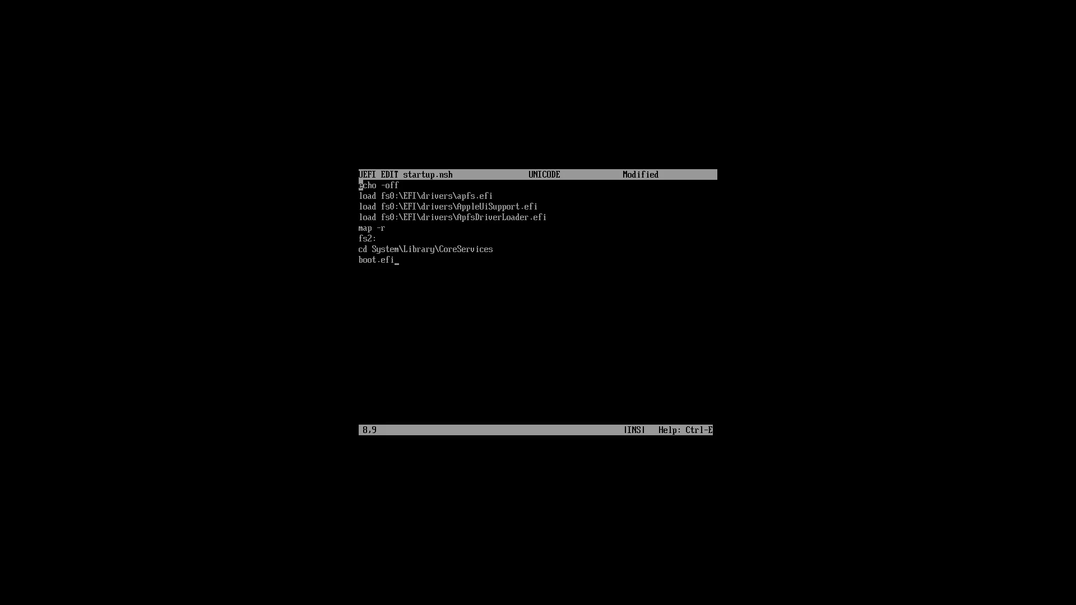
key("ctrl+q")
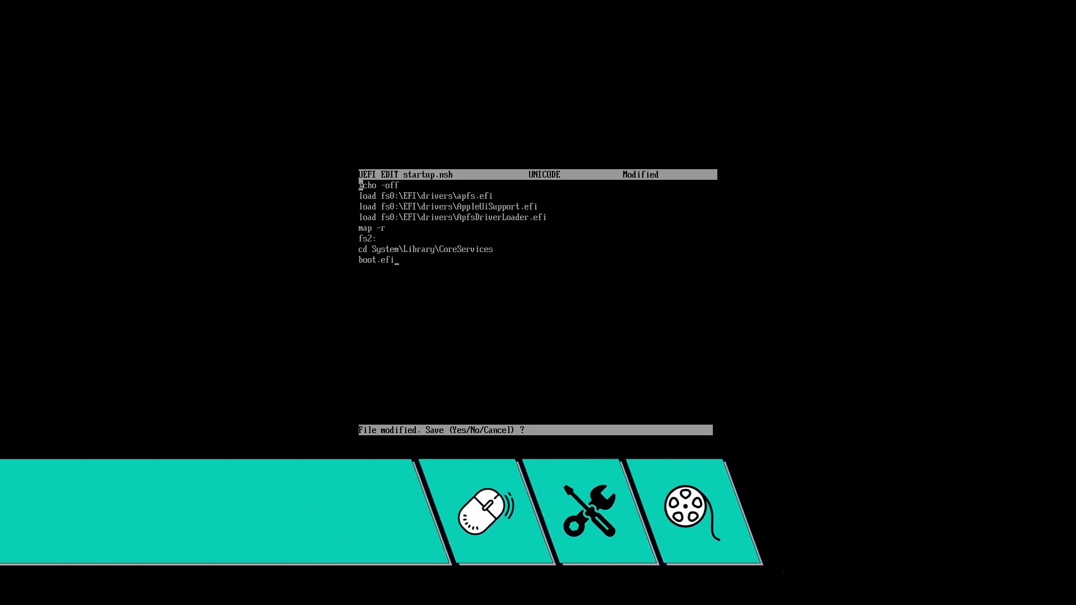
type("y")
Step: Exit the UEFI shell and continue the boot process into macOS
type("exit")
key("Return")
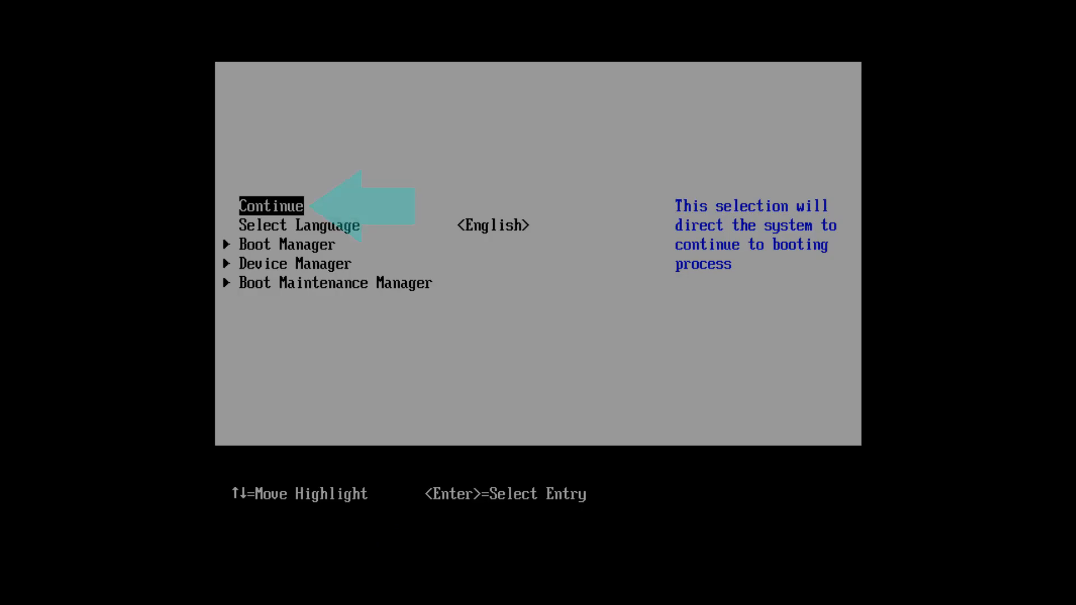
key("Return")
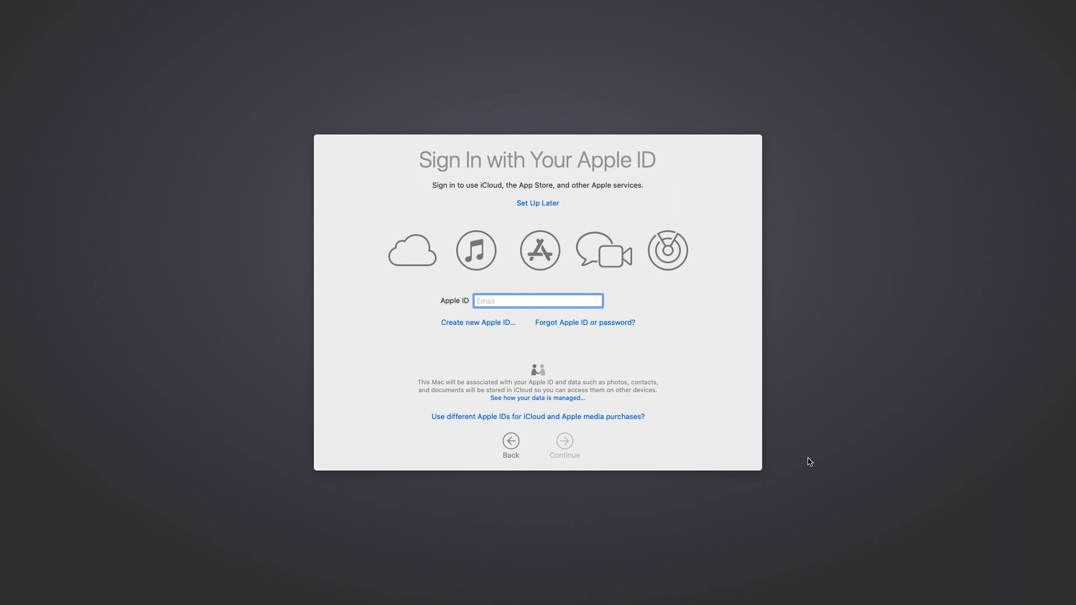
Step: Postpone the Apple ID sign-in and agree to the macOS terms and conditions
left_click(537, 203)
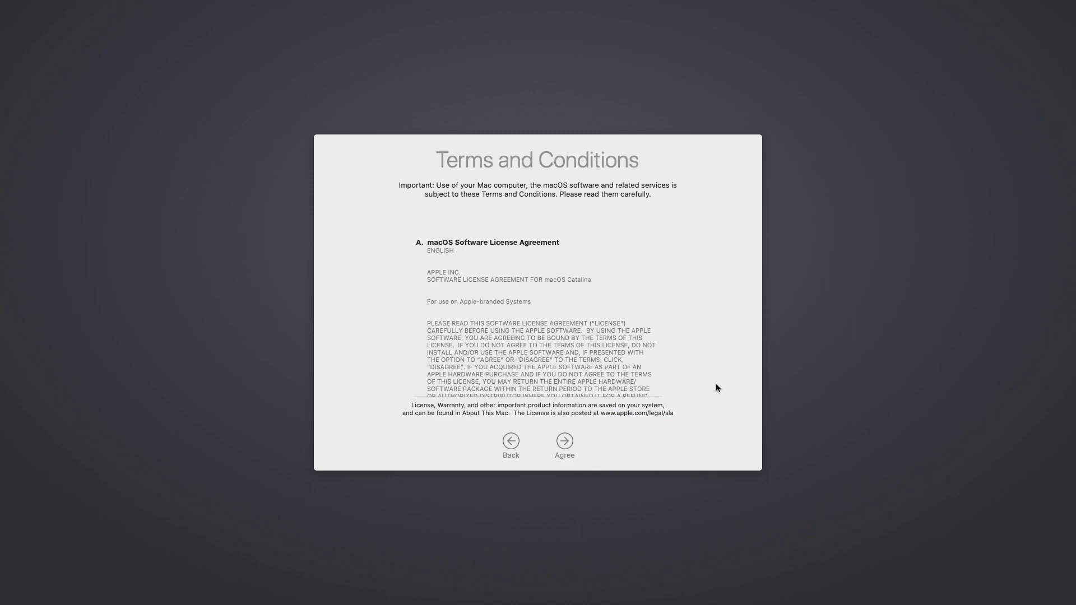
left_click(559, 451)
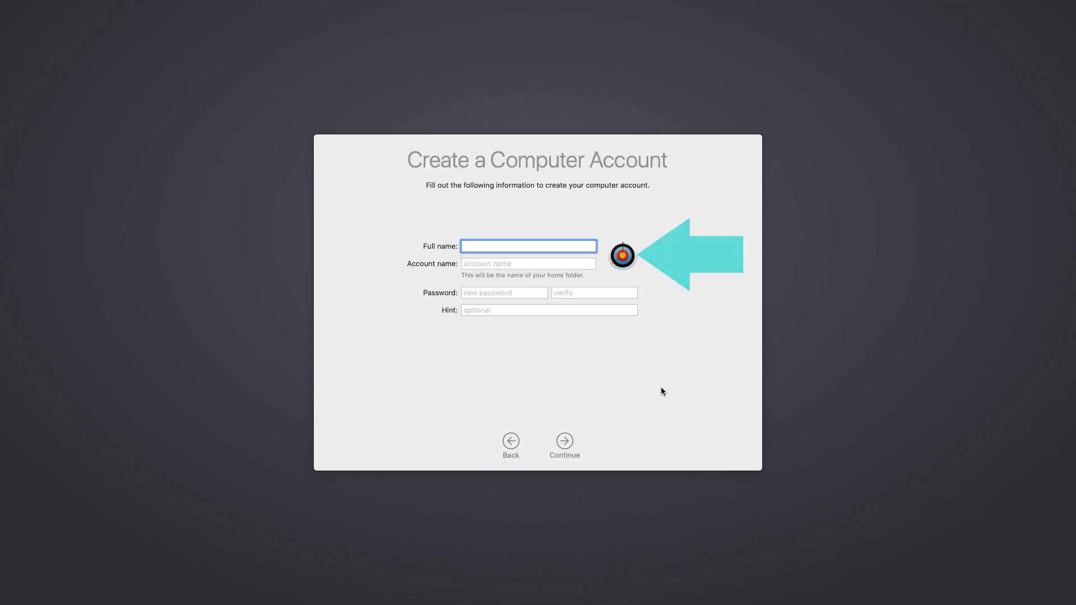
Step: Open the default pictures for the new computer account's profile image
left_click(619, 261)
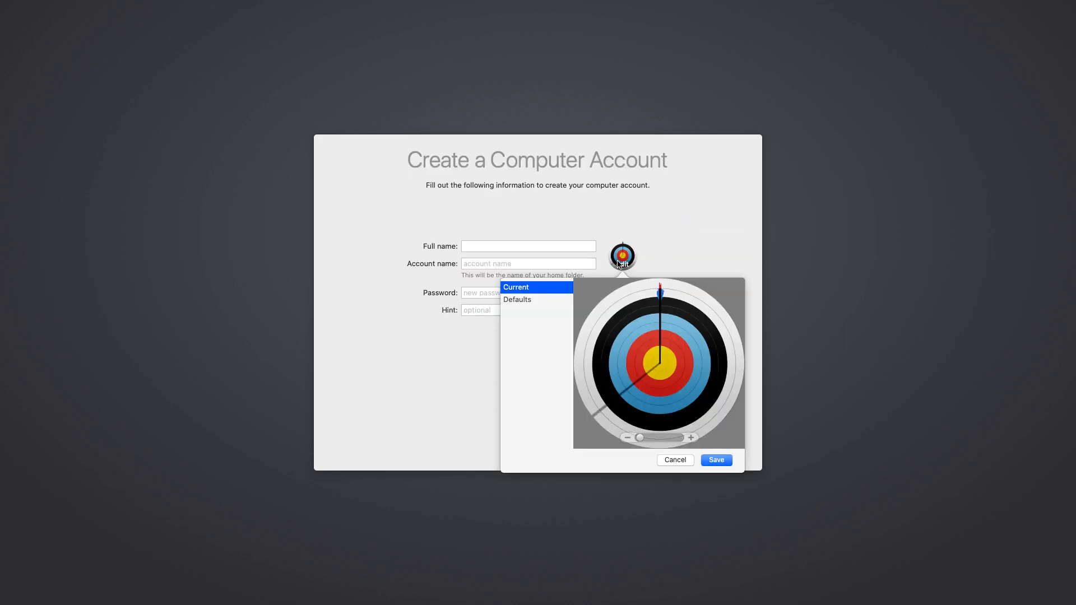
left_click(517, 300)
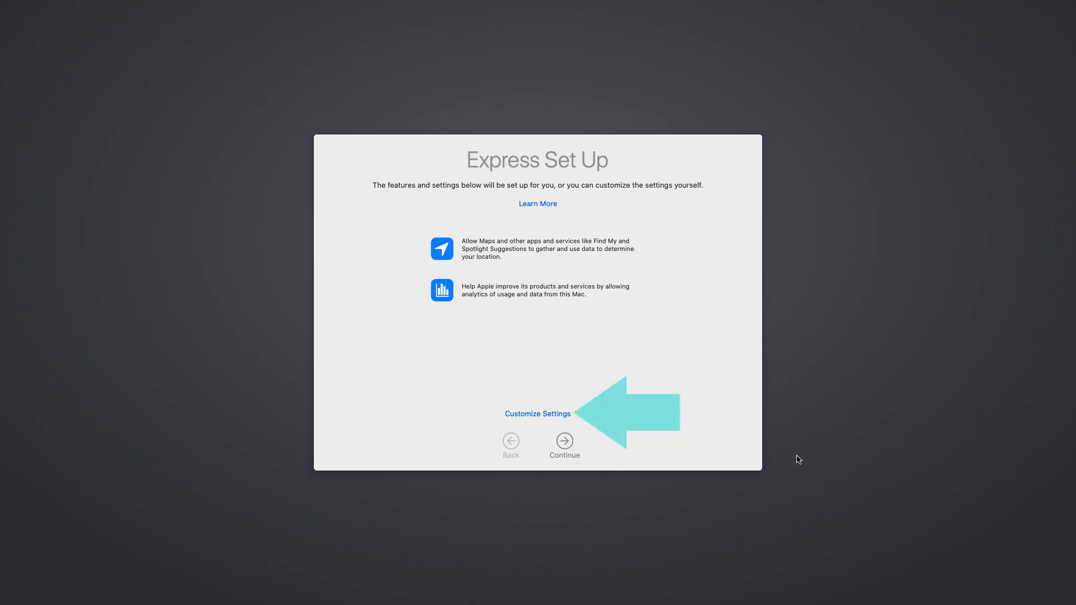
Step: Customize the Express Set Up settings and decline the use of Location Services on this Mac
left_click(538, 415)
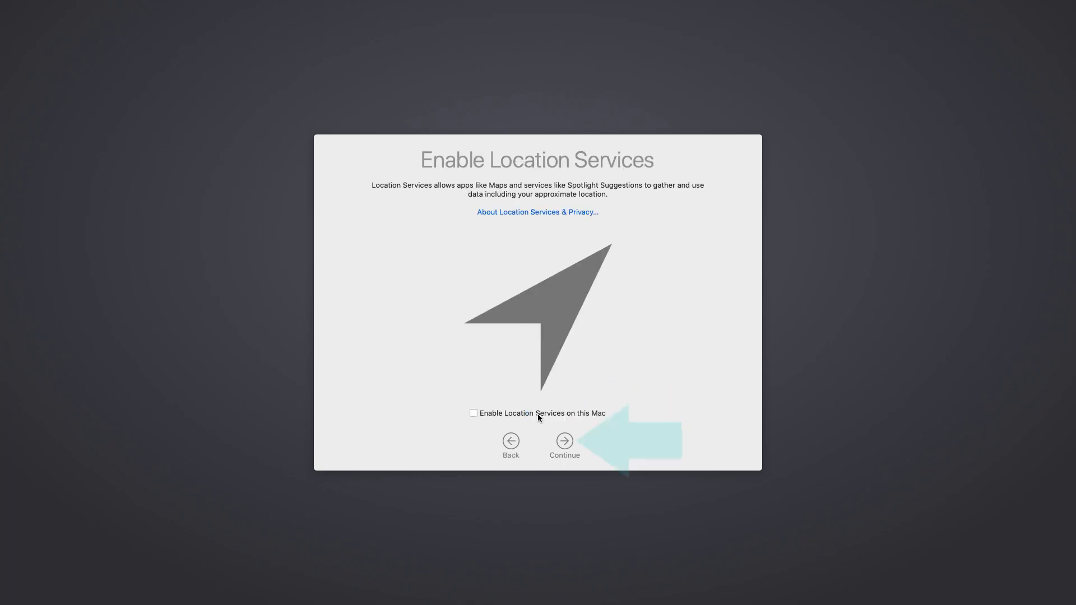
left_click(549, 456)
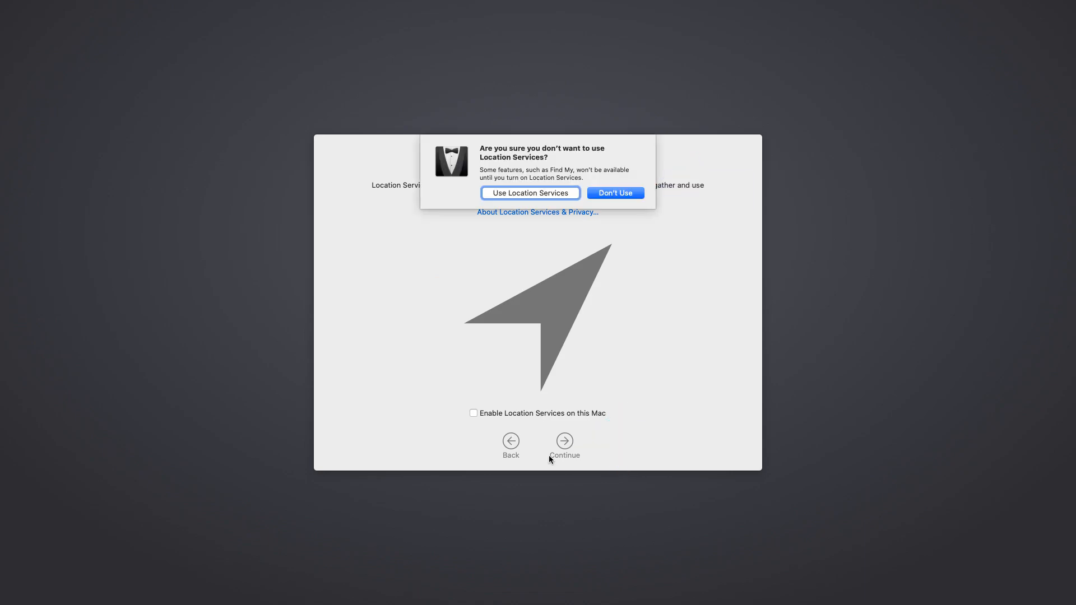
key("Return")
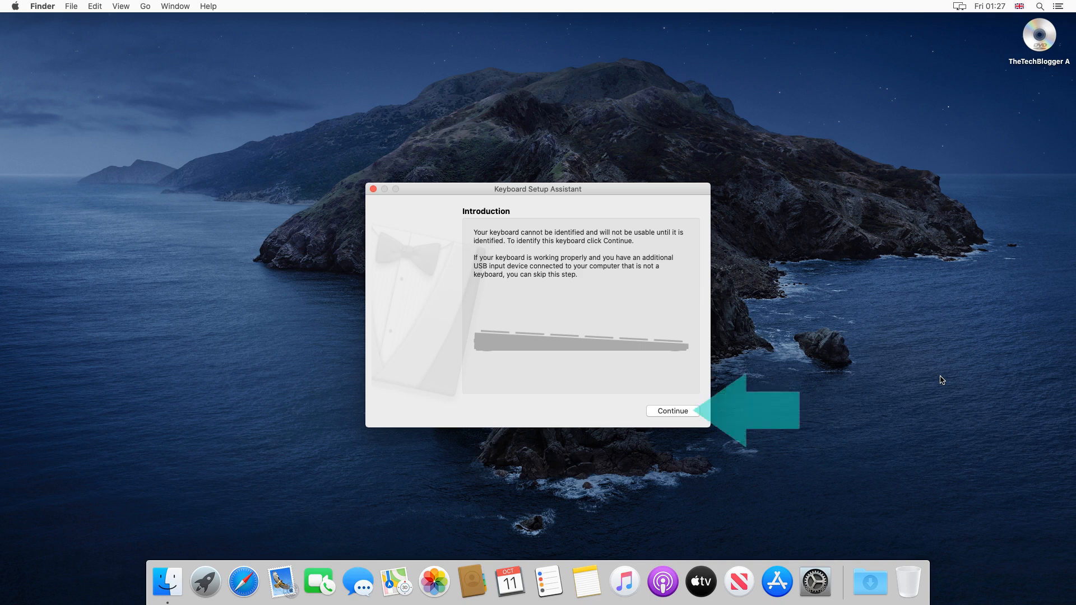
Step: Identify the keyboard in Keyboard Setup Assistant and accept the ISO (European) type
left_click(656, 412)
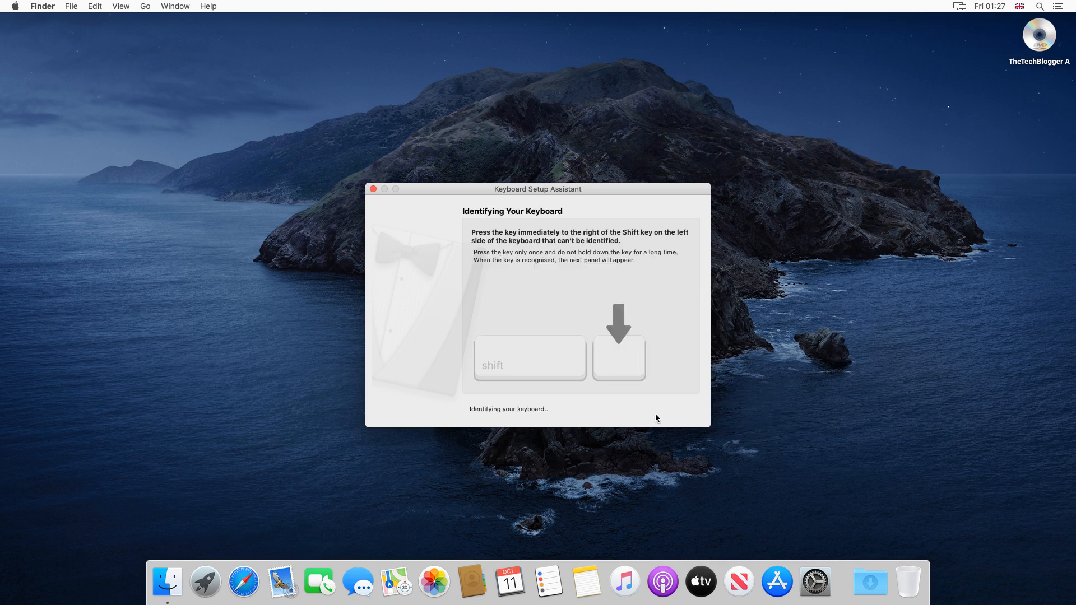
key("backslash")
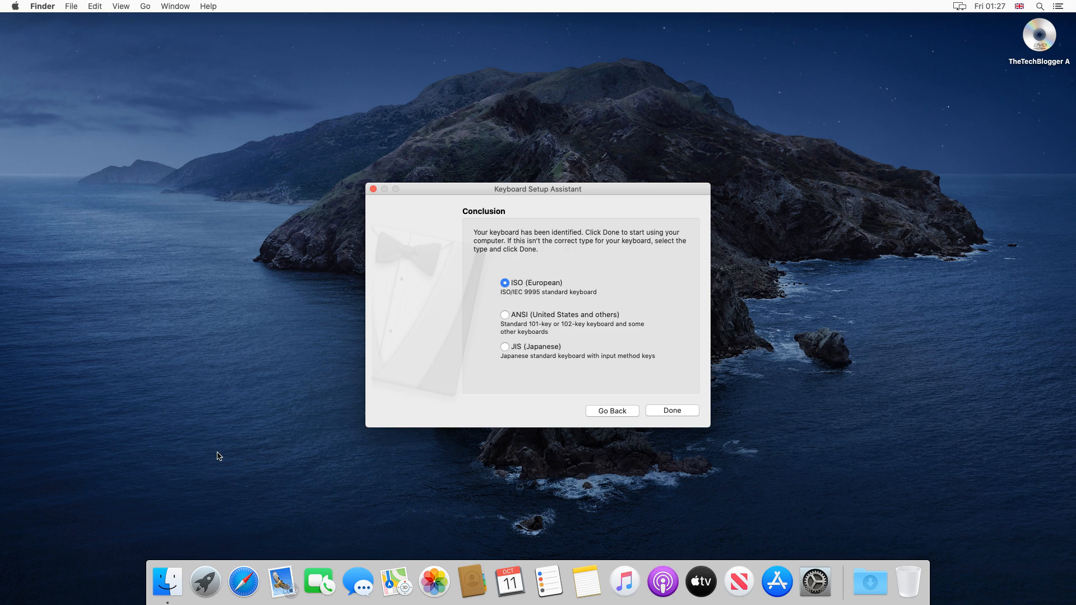
left_click(694, 413)
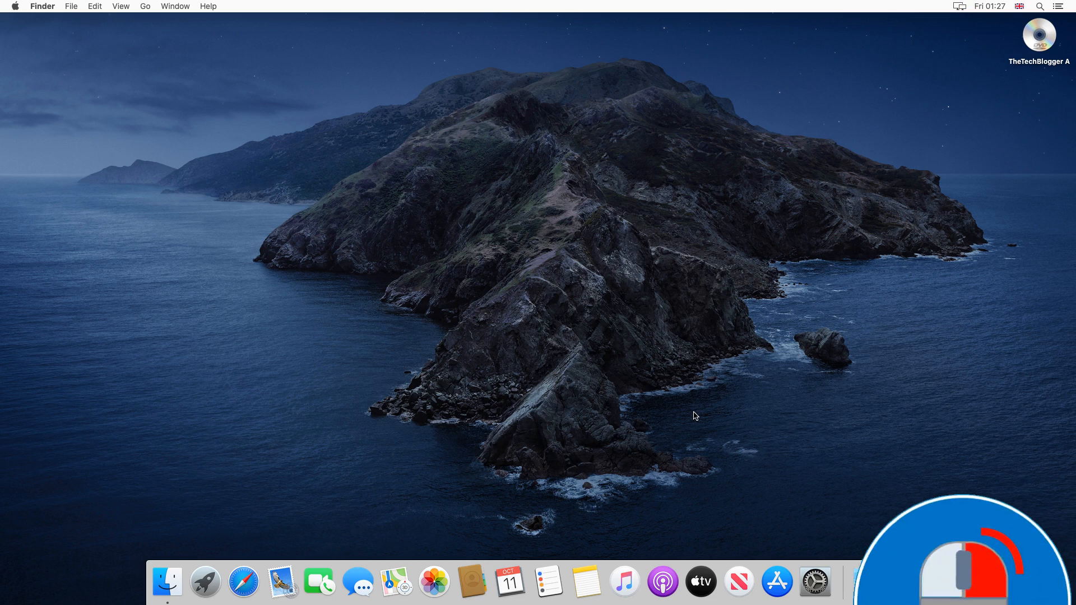
Step: Eject the TheTechBlogger A disc from the macOS desktop
right_click(1043, 50)
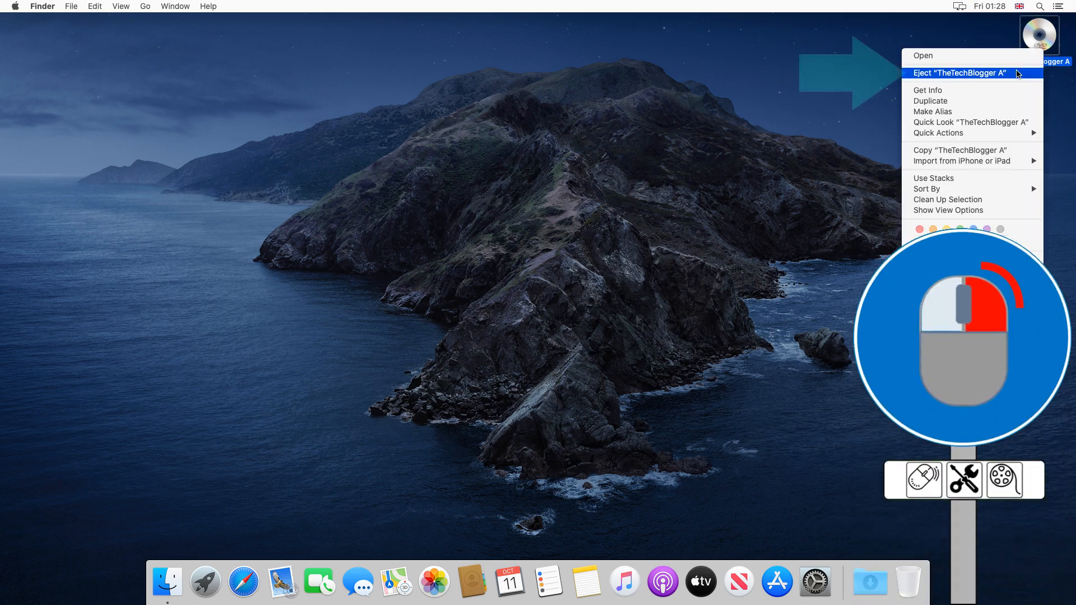
left_click(1018, 73)
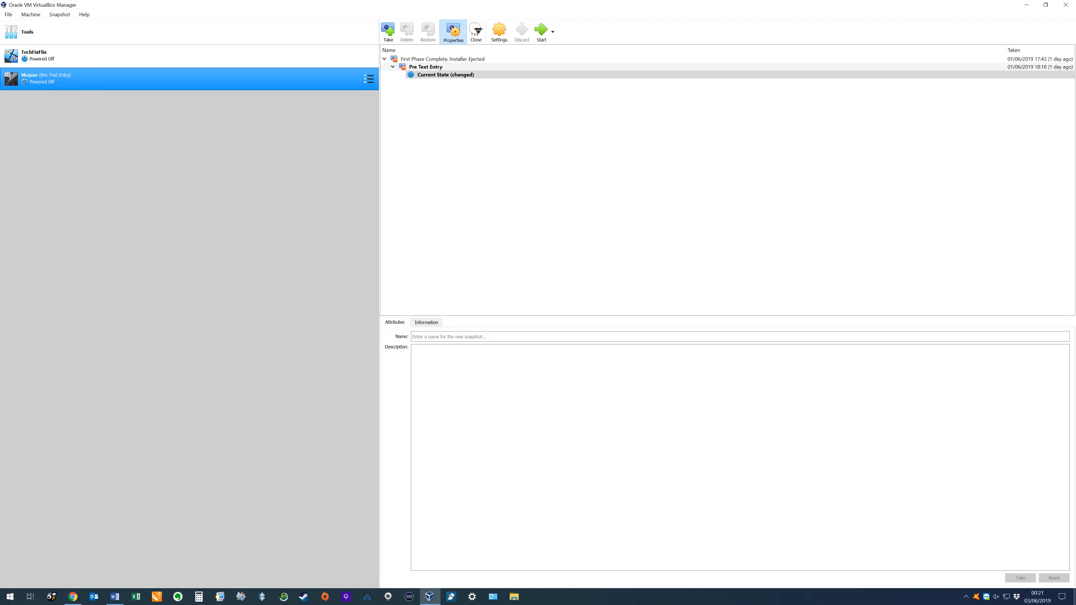
Step: In VirtualBox Manager's preferences, install Oracle_VM_VirtualBox_Extension_Pack-6.0.8 from Downloads as an extension package and agree to its license
left_click(8, 15)
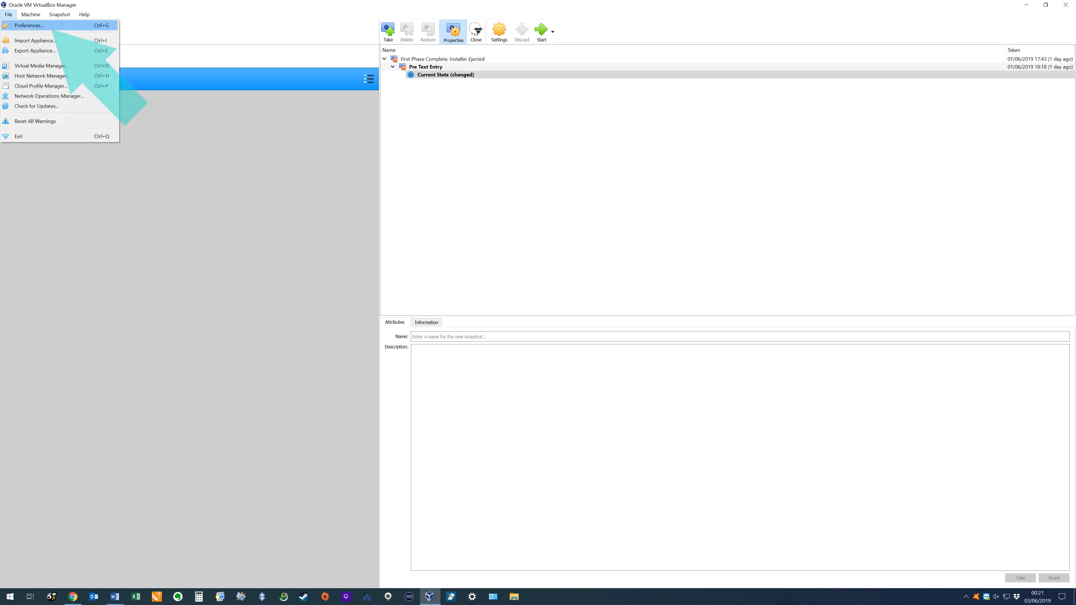
left_click(29, 25)
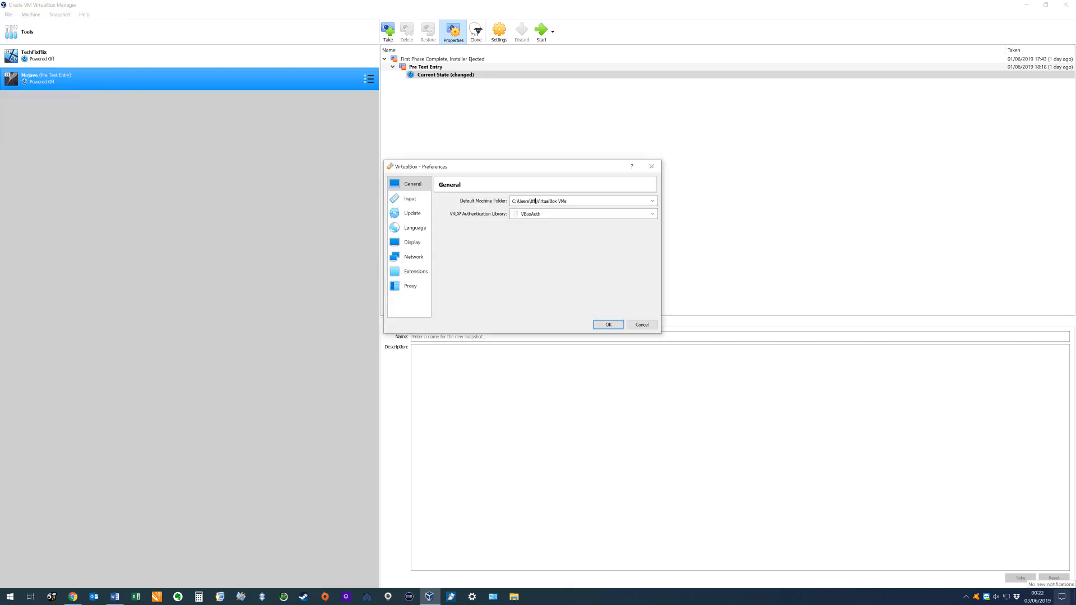
left_click(413, 271)
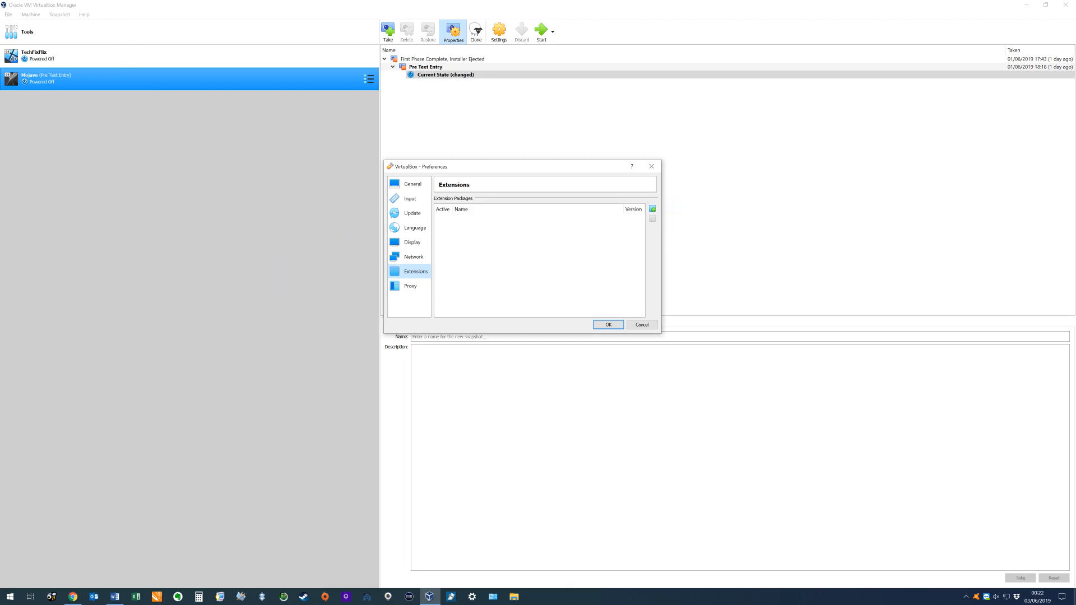
left_click(652, 209)
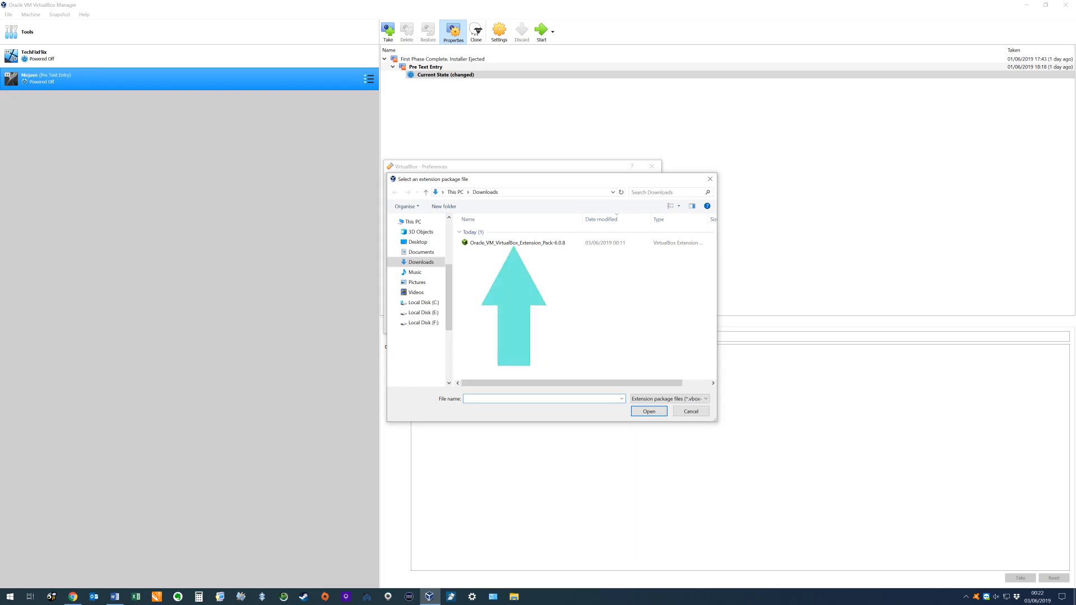
left_click(648, 411)
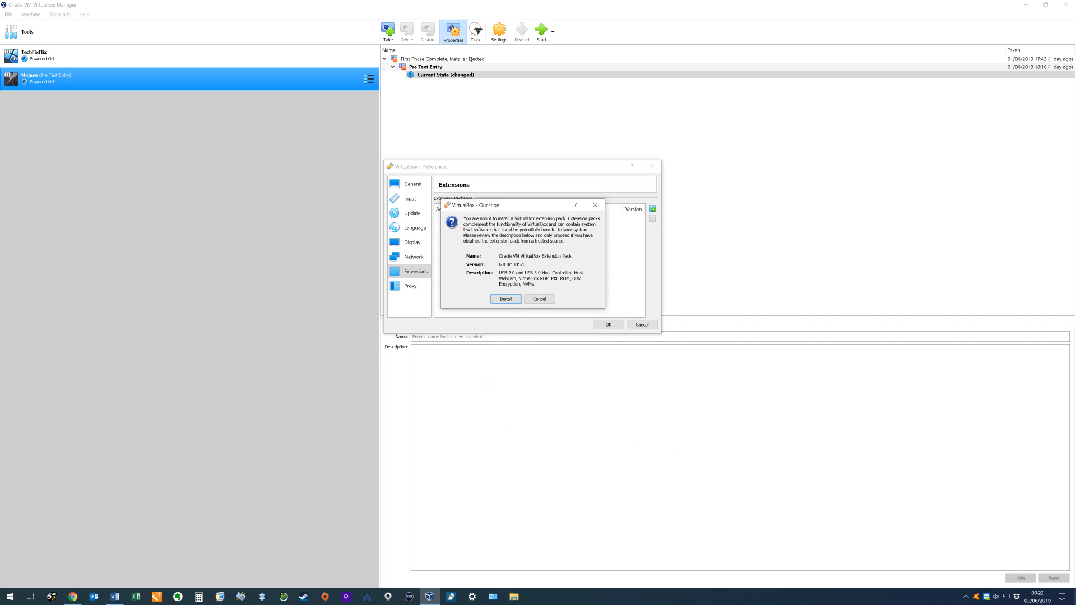
left_click(506, 299)
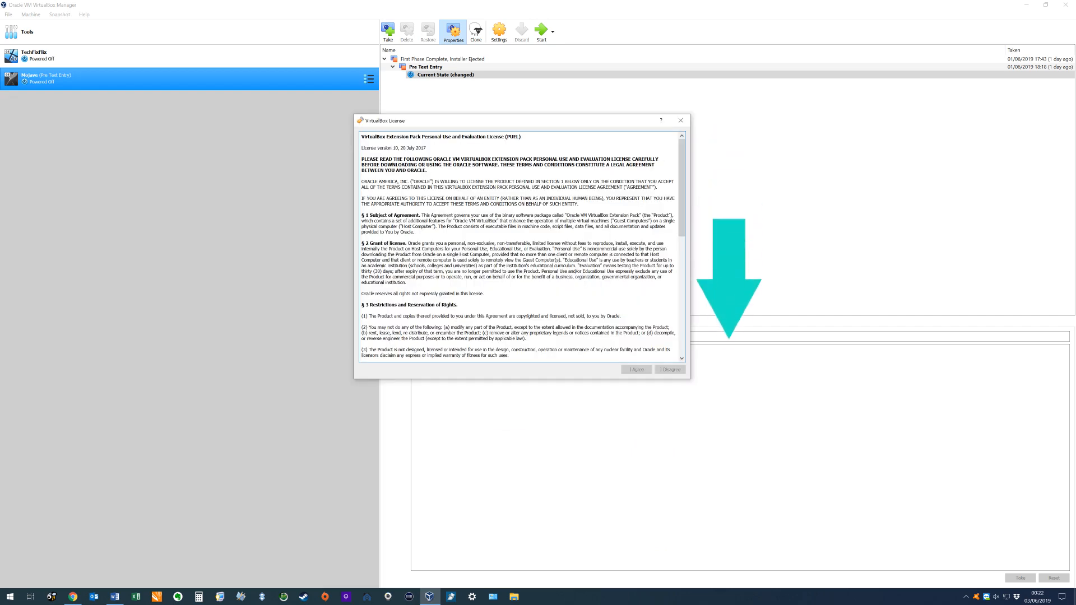
scroll(518, 247, "down", 10)
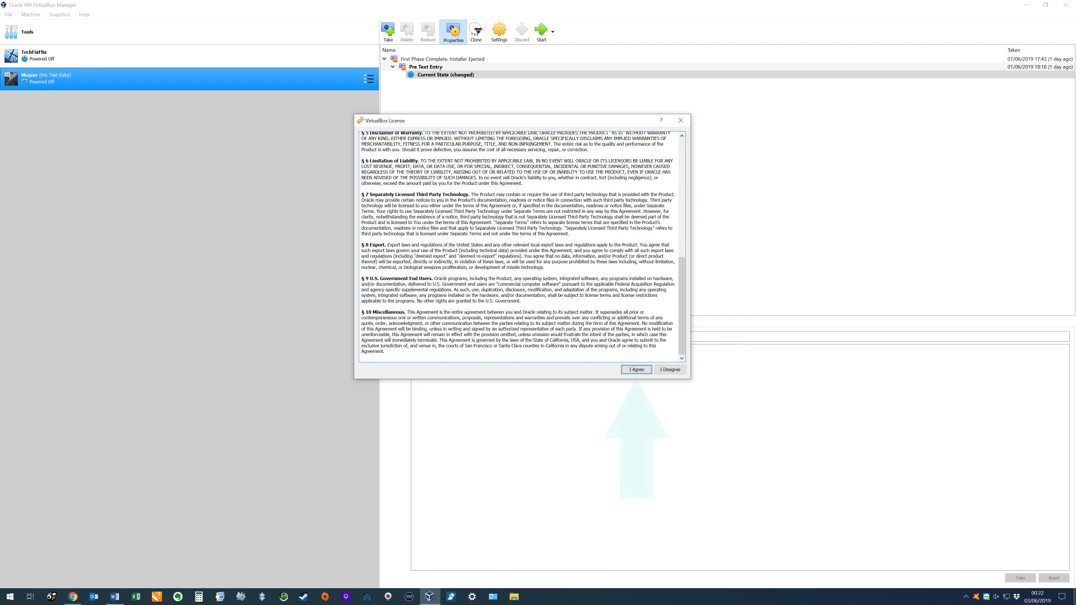
left_click(636, 370)
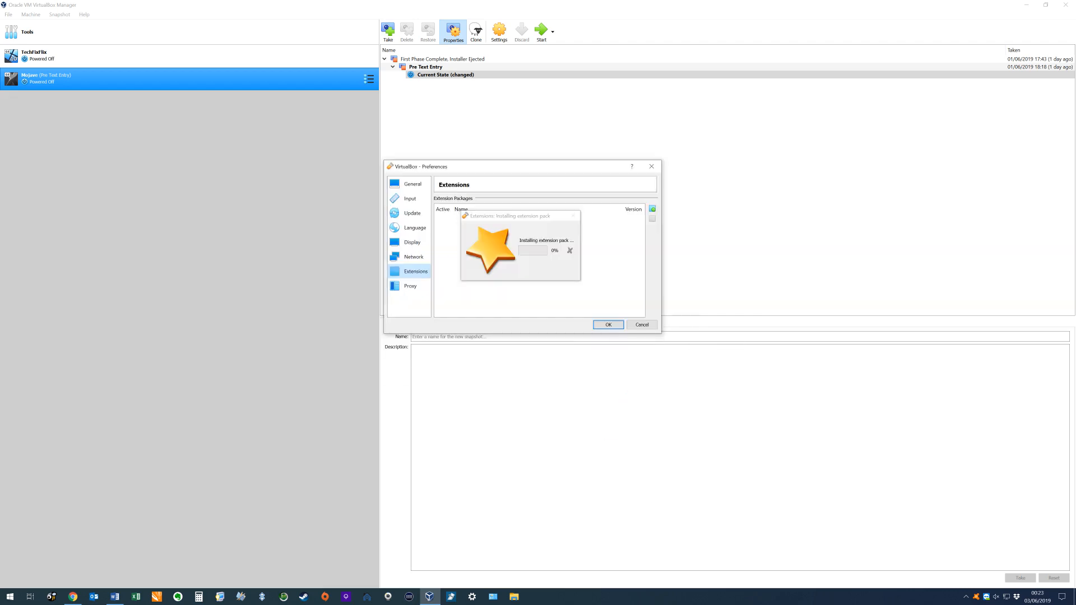
key("Return")
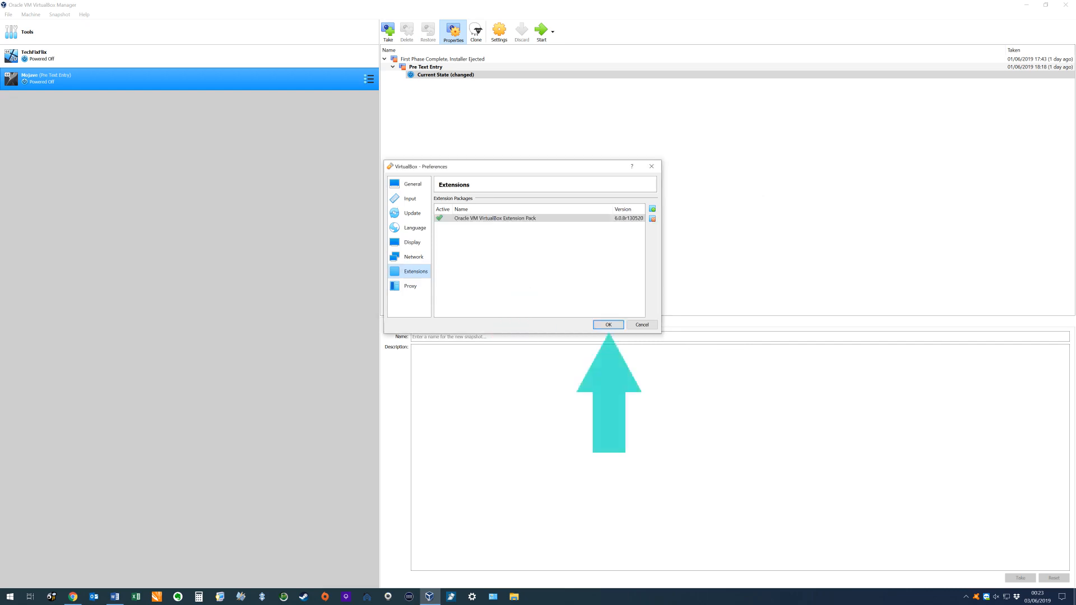